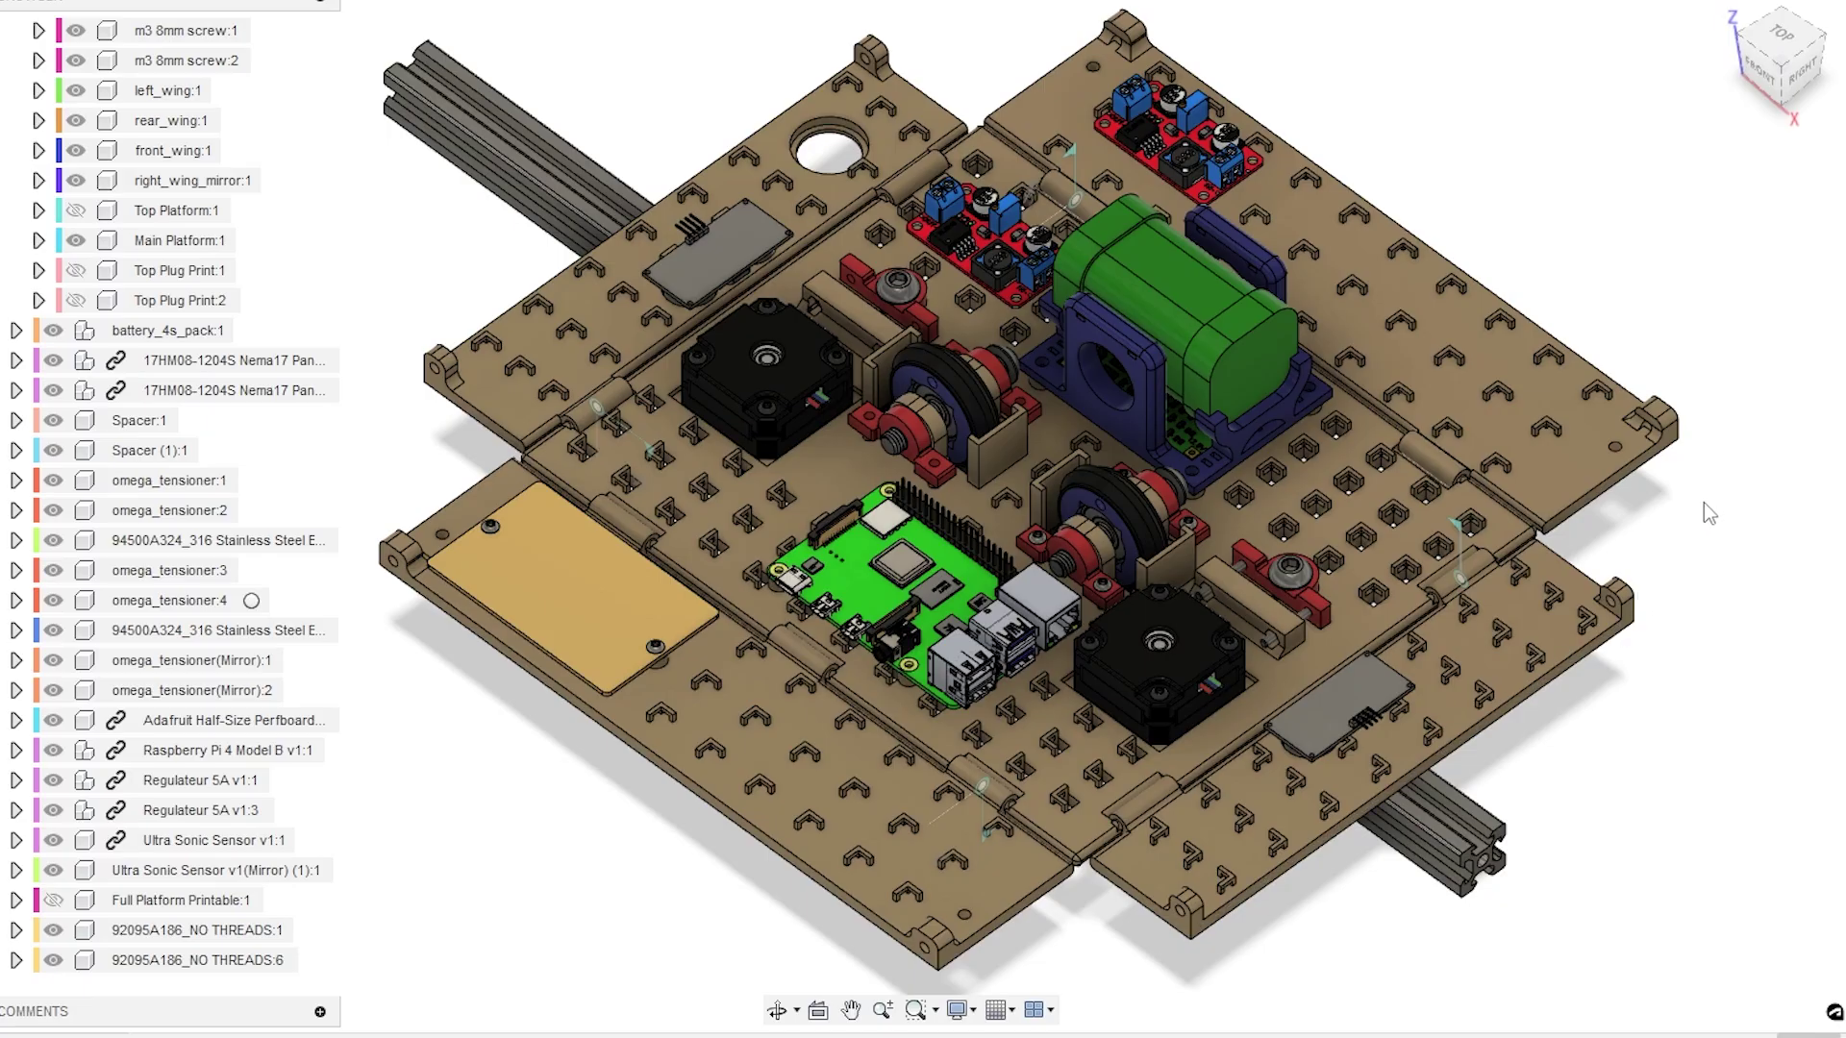
- Examine the unfolded platform assembly from several angles, including the hinge knuckles joining the main platform to the wing beside the battery
left_click_drag(1703, 503, 1384, 632)
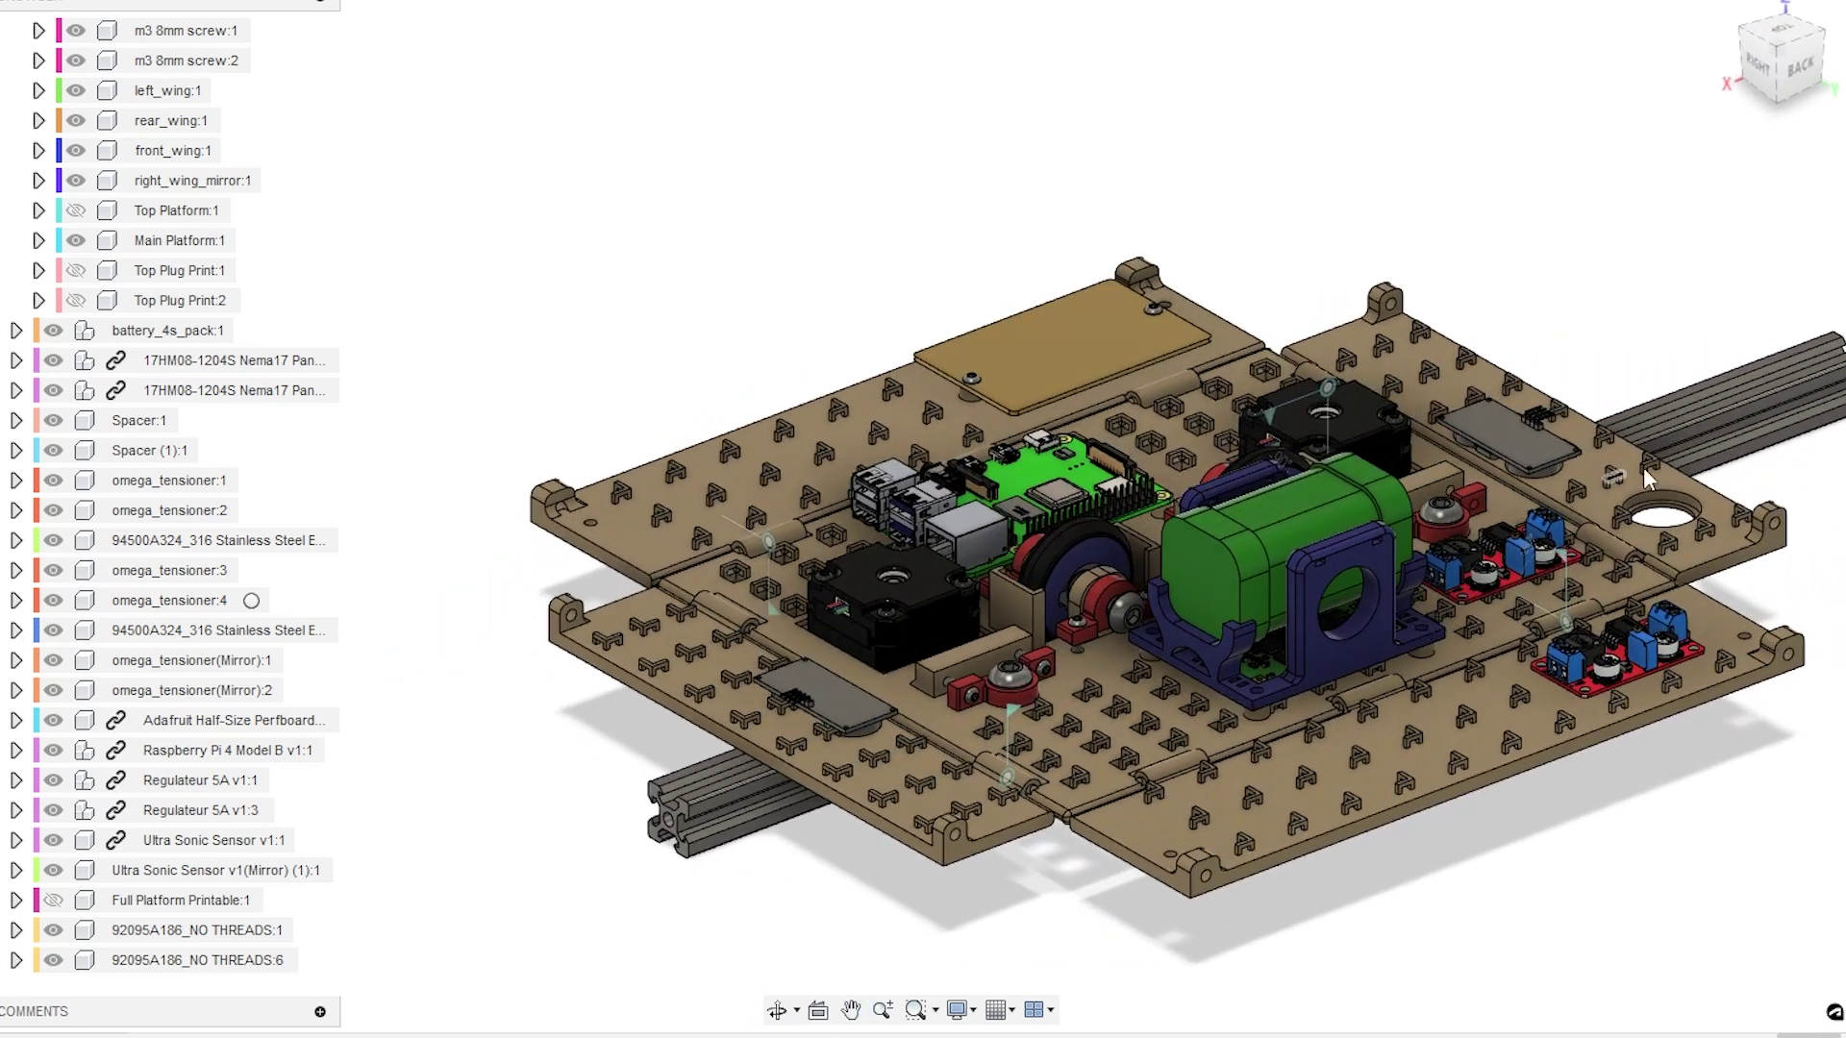
left_click_drag(984, 511, 827, 480)
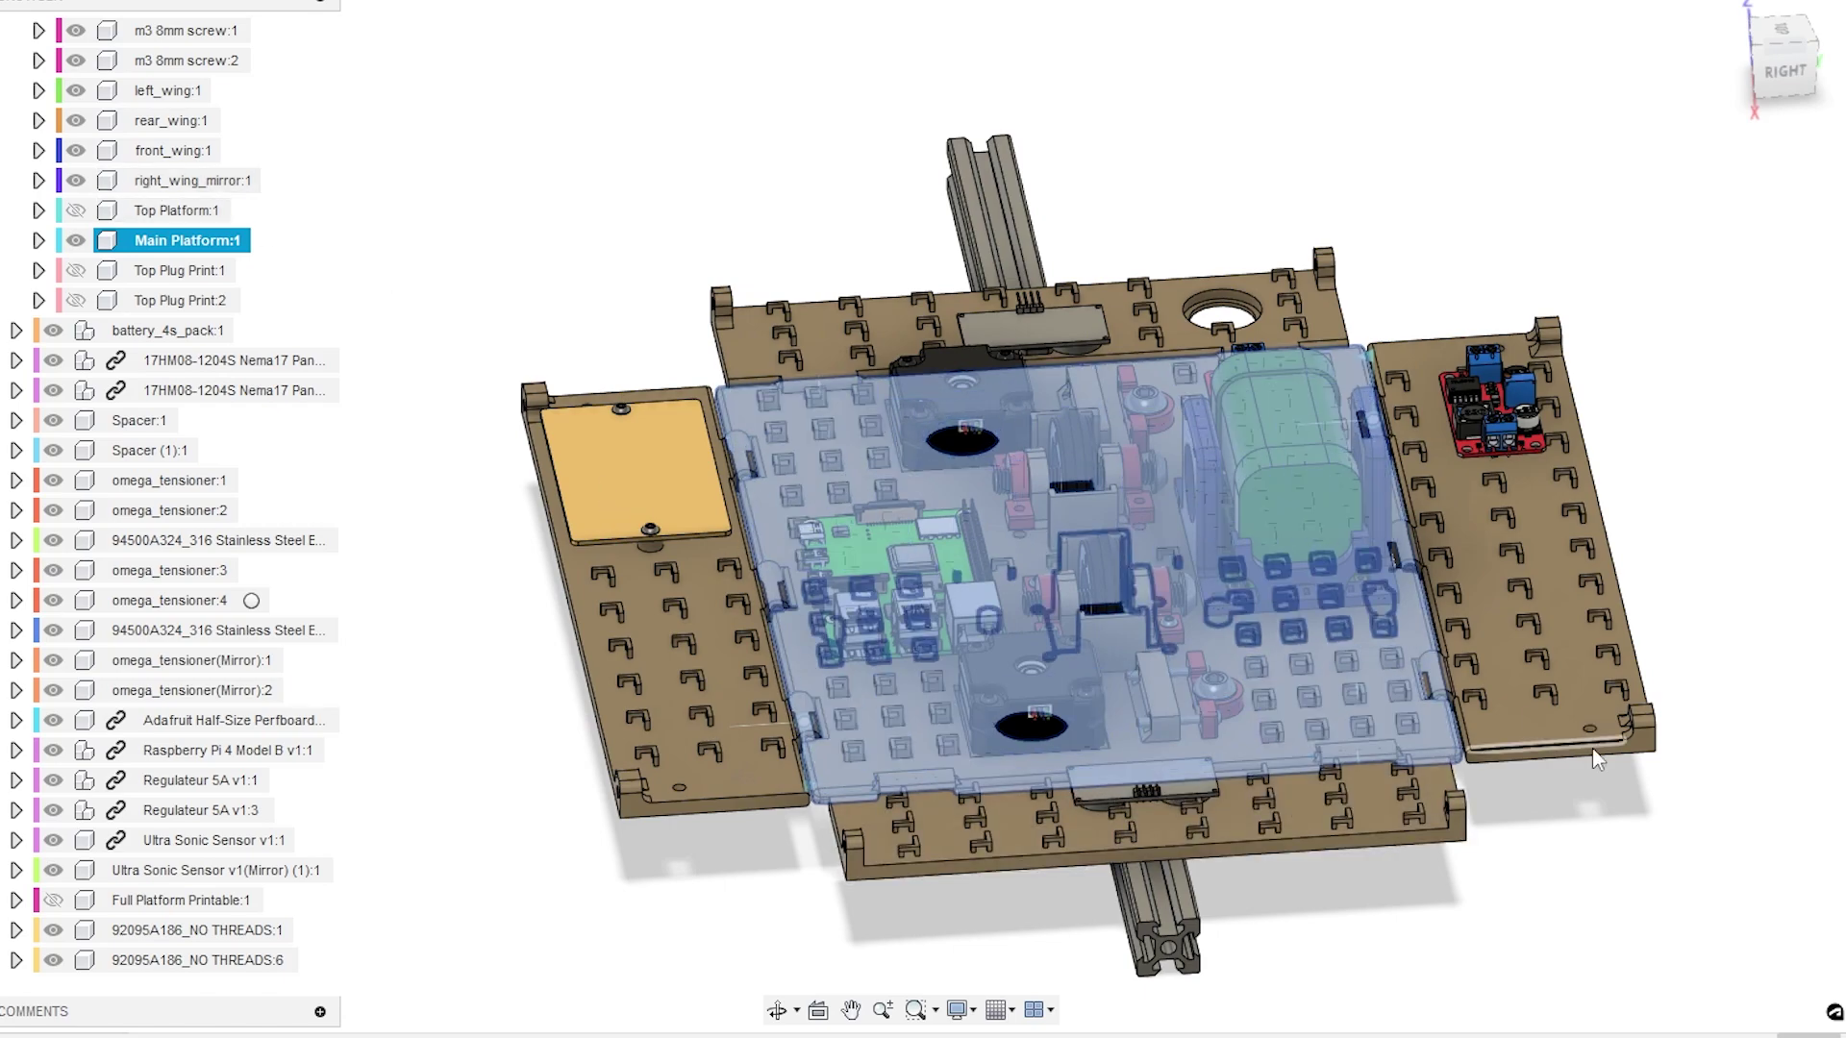
left_click(1620, 859)
scroll(1620, 856, "up", 3)
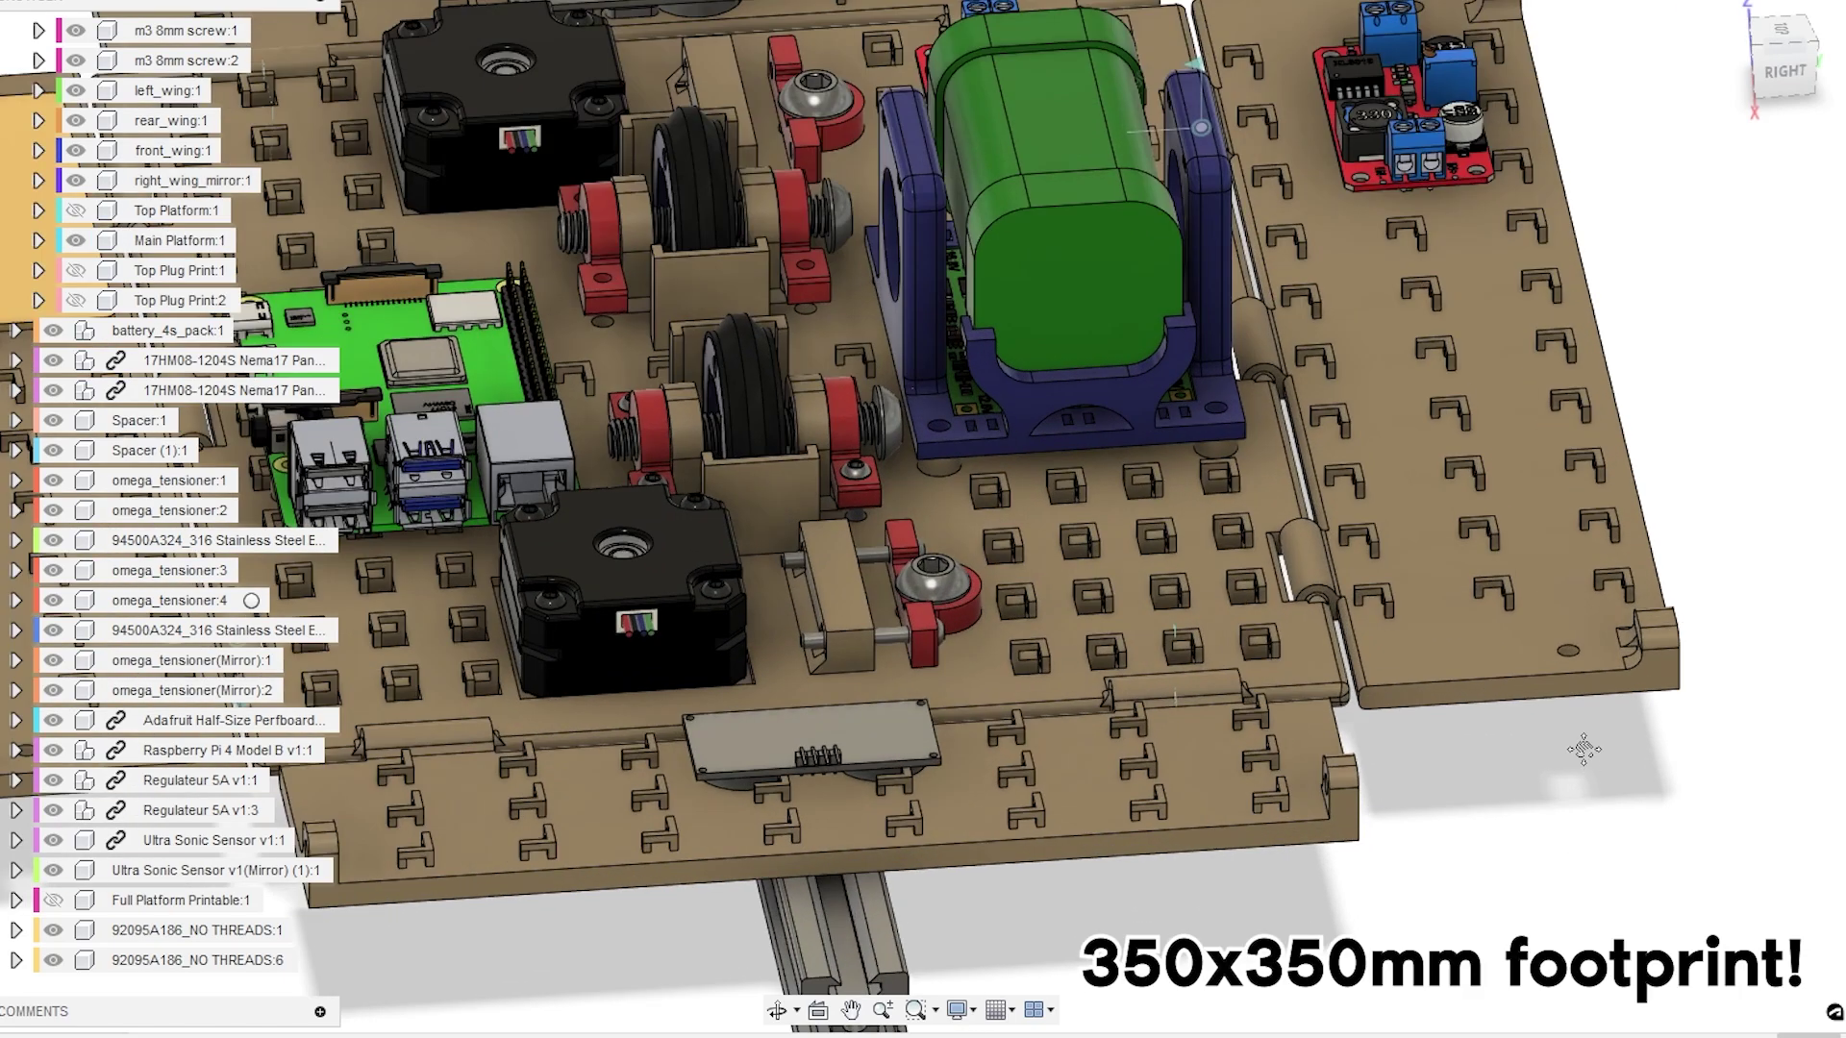
scroll(1584, 749, "down", 3)
scroll(1340, 666, "up", 5)
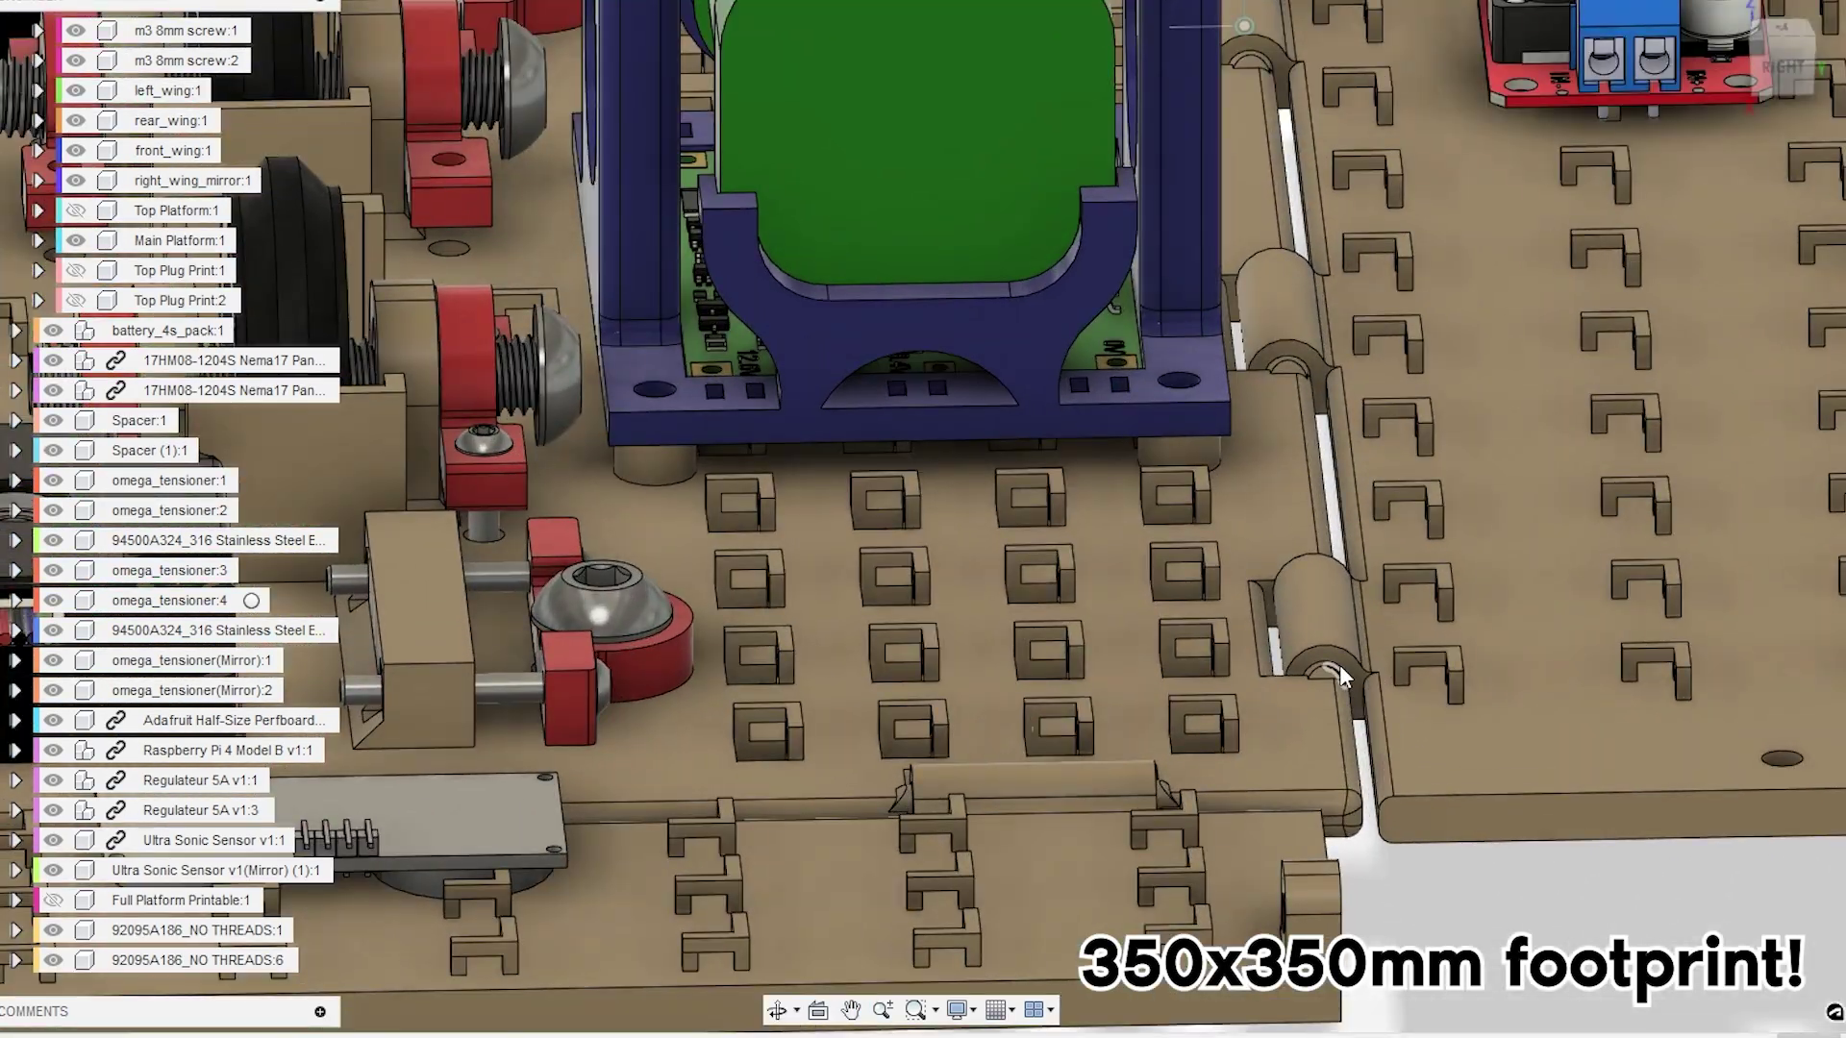
scroll(1396, 627, "up", 2)
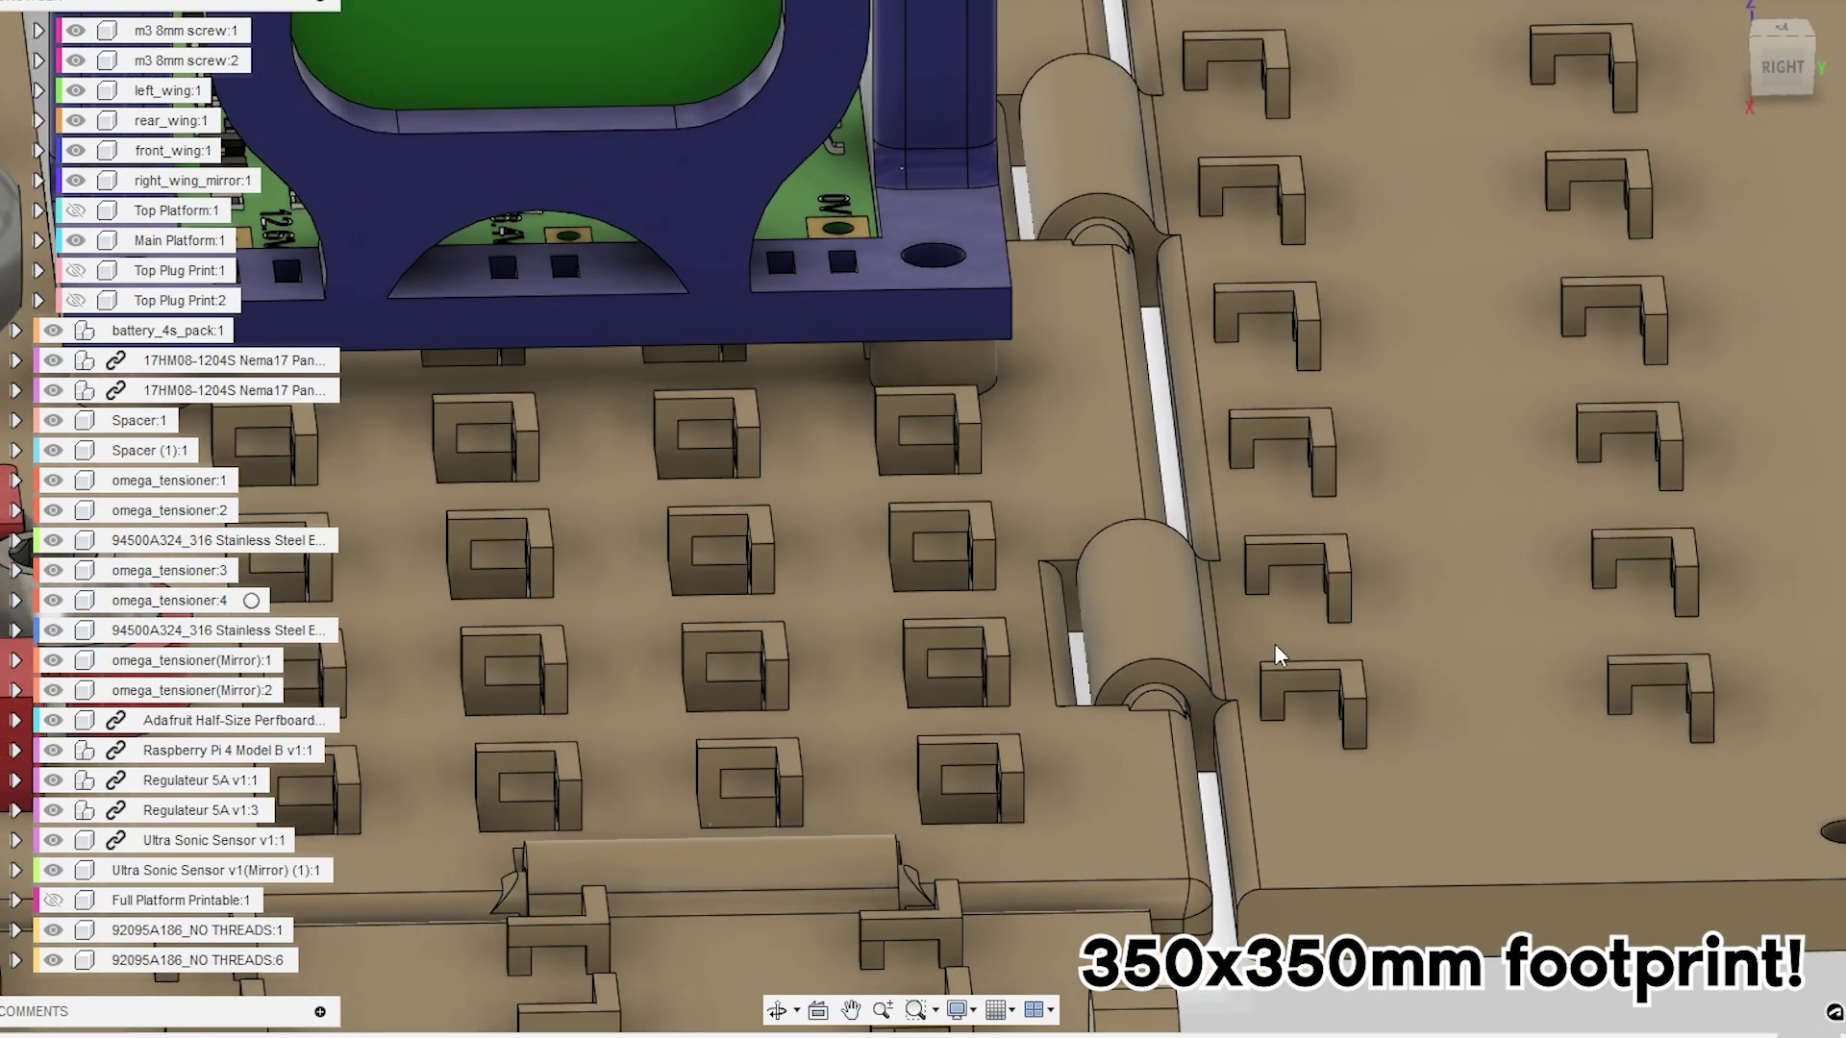
scroll(1270, 646, "up", 2)
left_click(1175, 667)
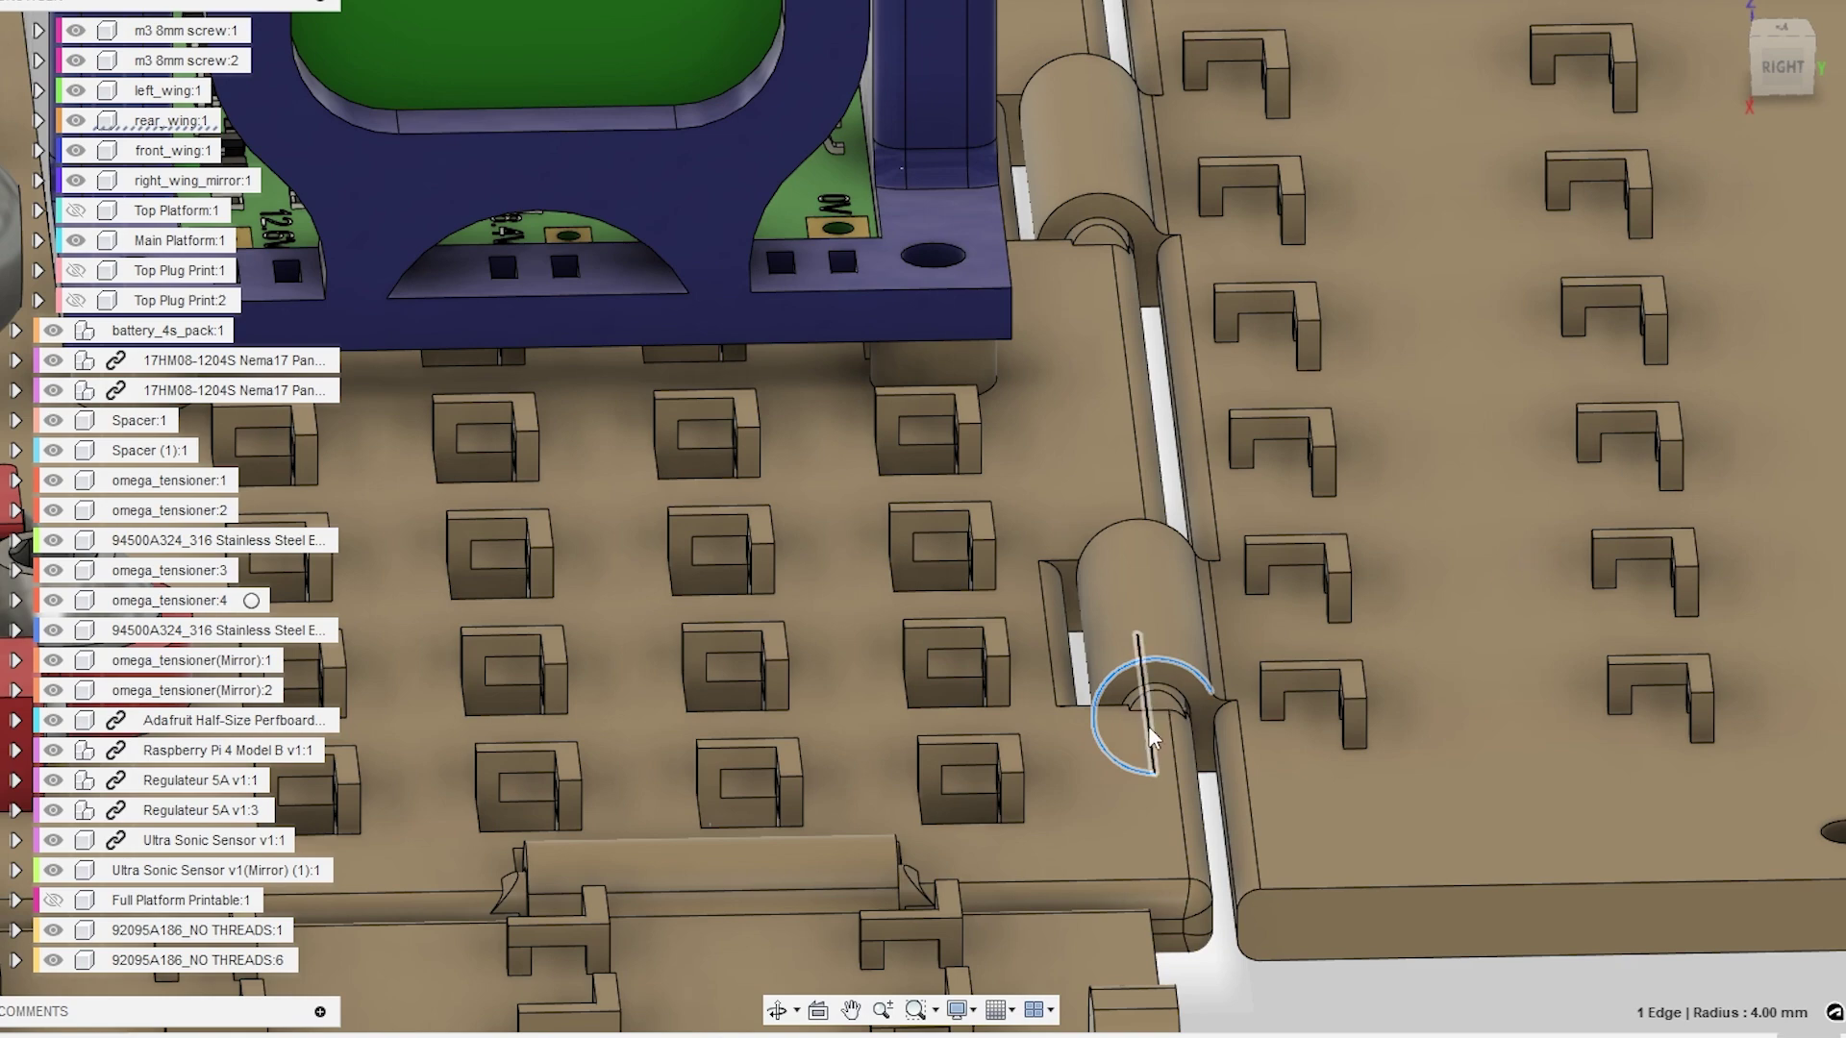
scroll(1147, 779, "down", 3)
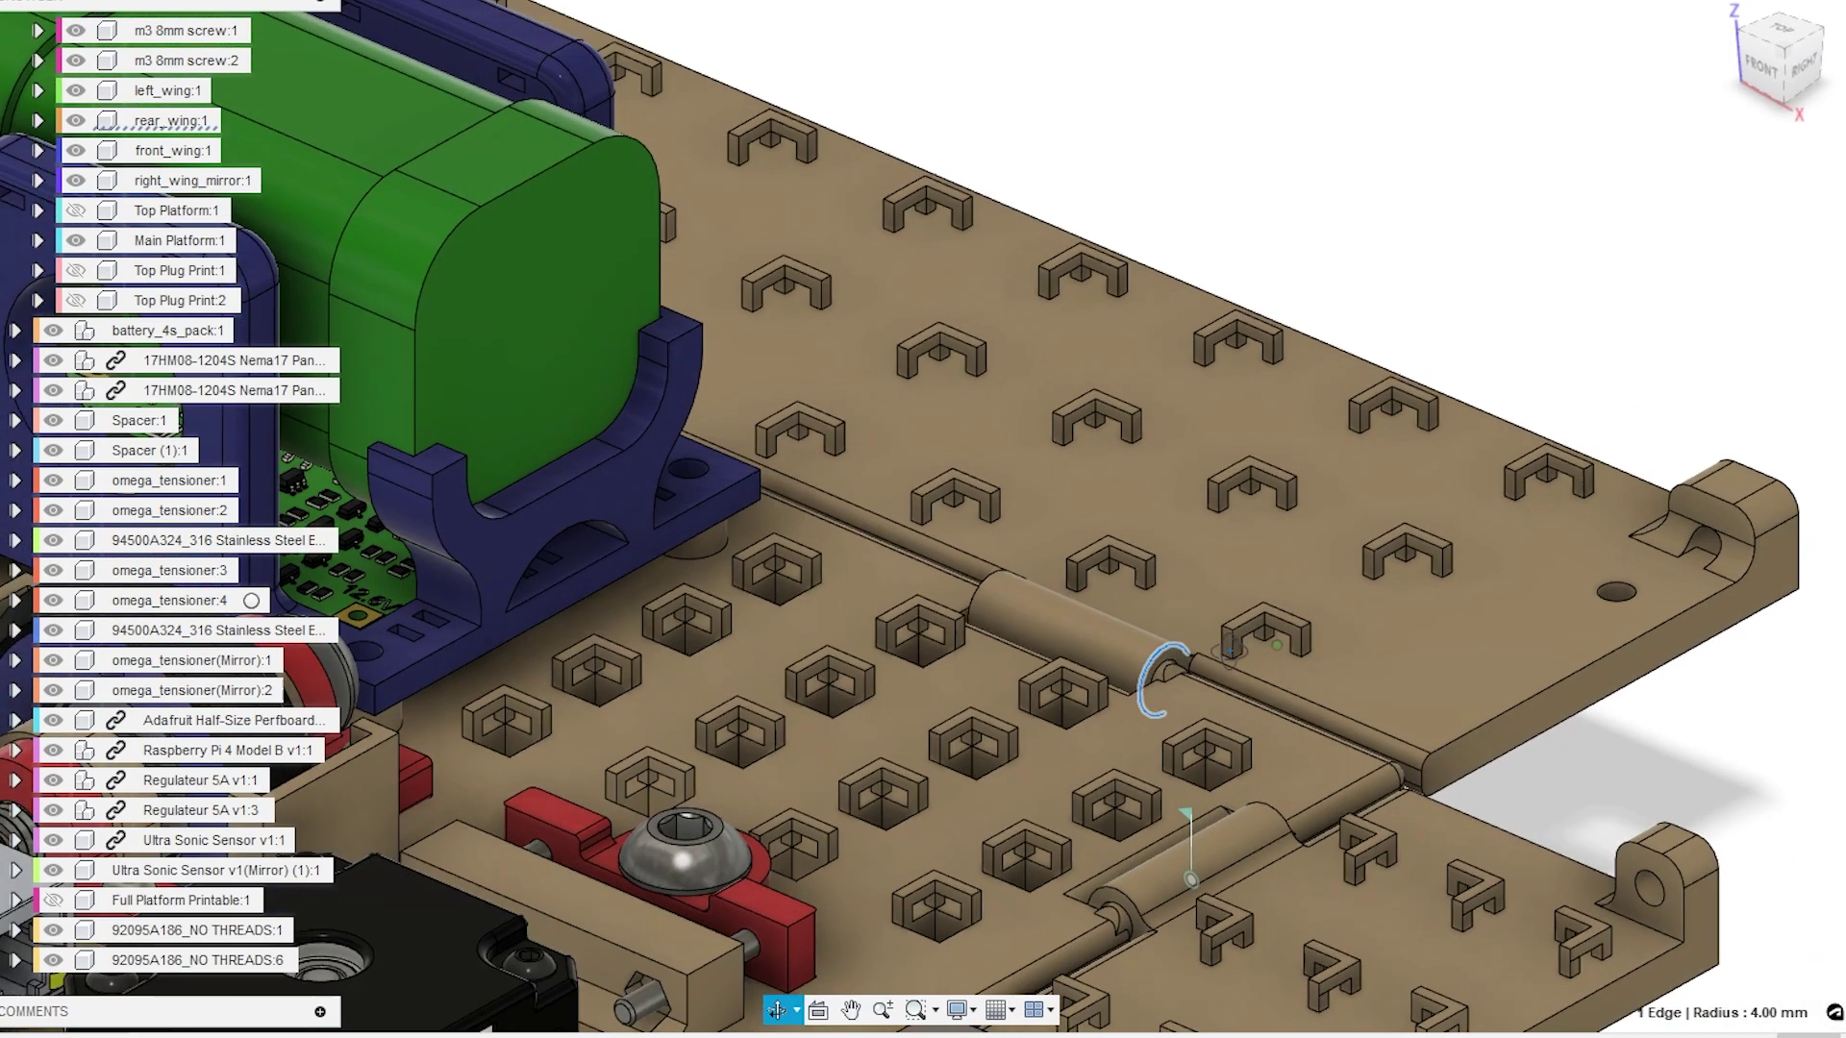
scroll(1192, 750, "up", 5)
scroll(1061, 731, "down", 2)
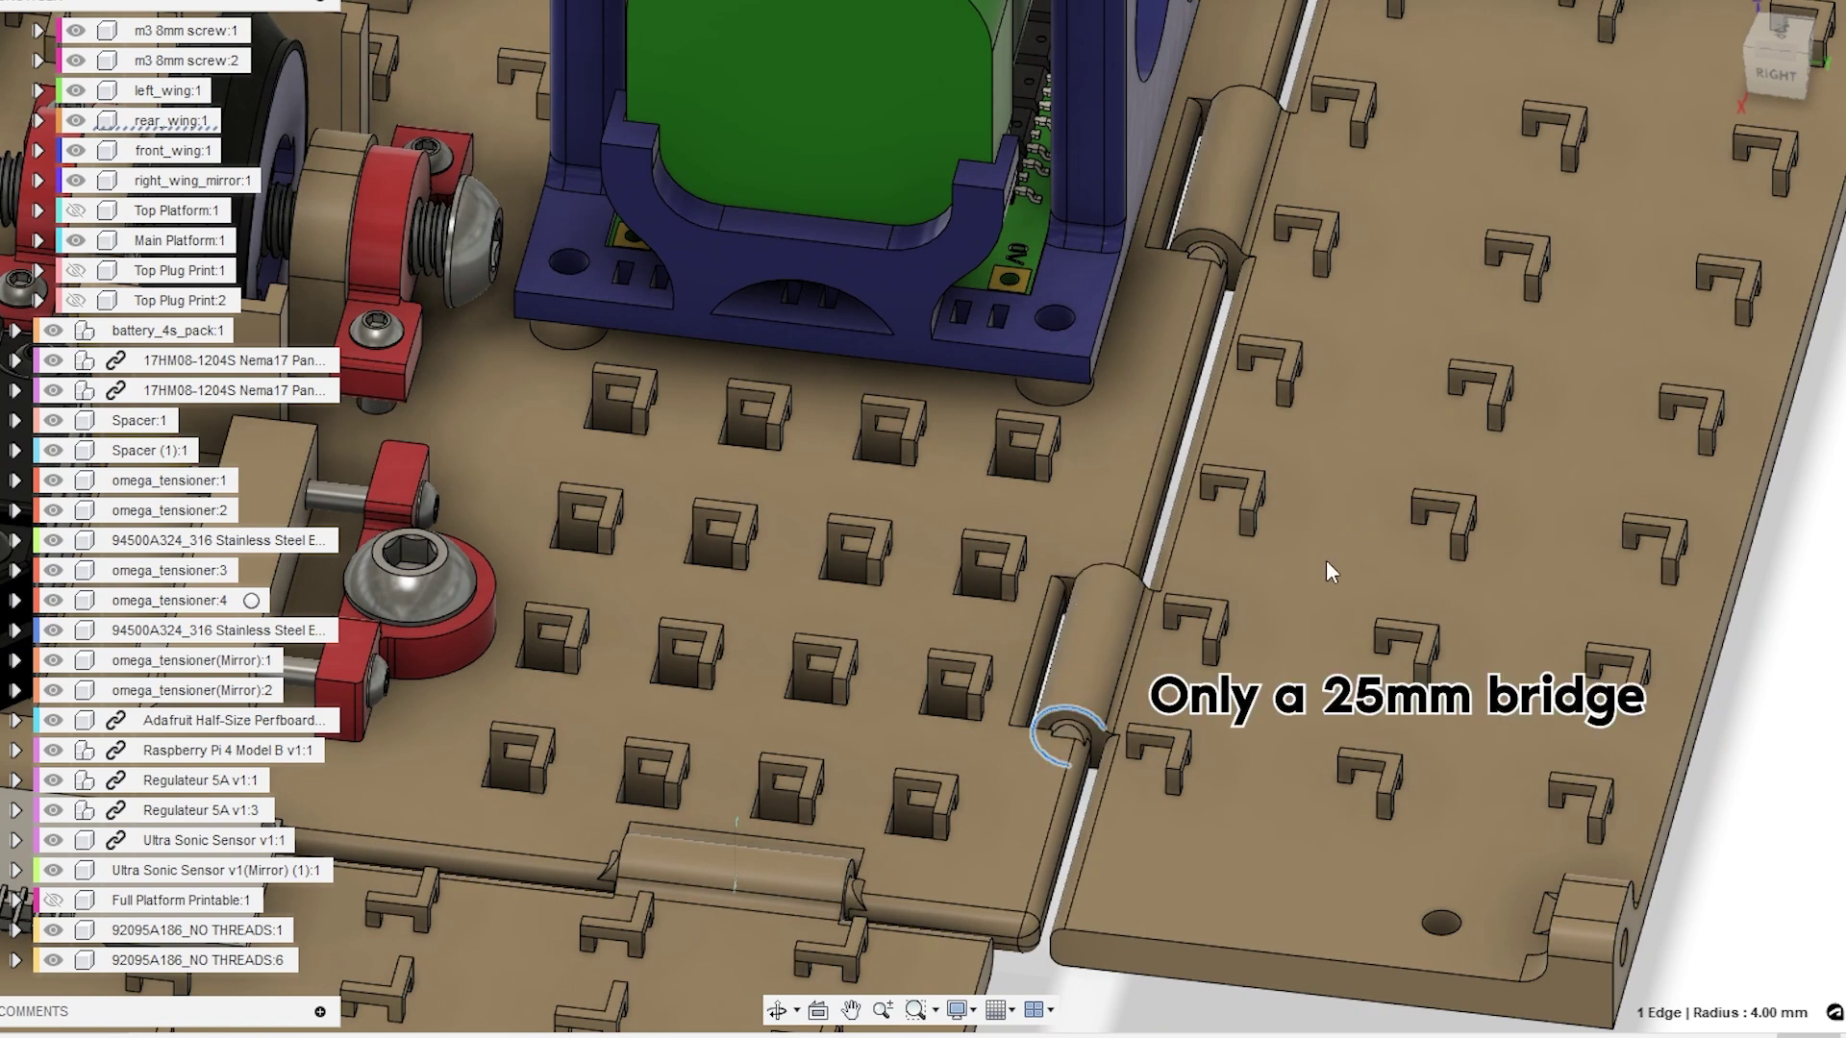
scroll(998, 640, "down", 2)
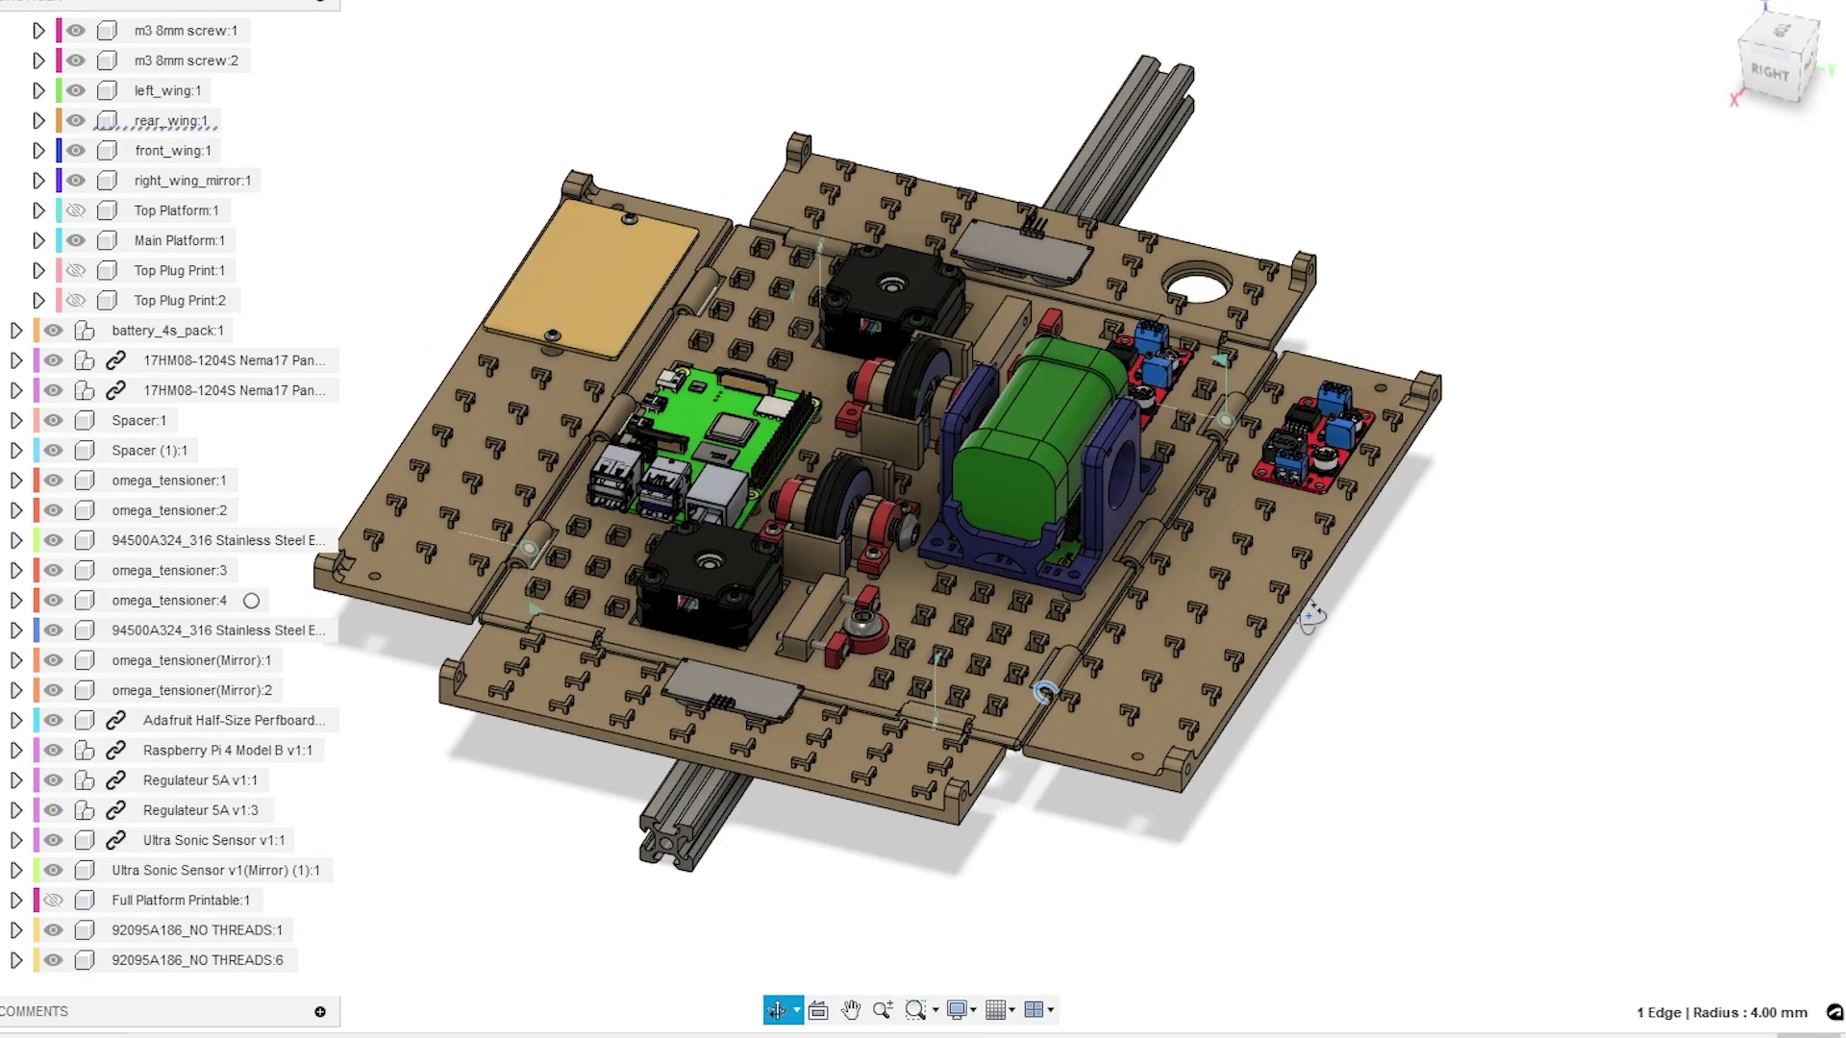
- Fold the platform's wings upright about their hinges into a box and inspect the fastening holes where two wings meet at a corner
left_click_drag(1345, 635, 1394, 452)
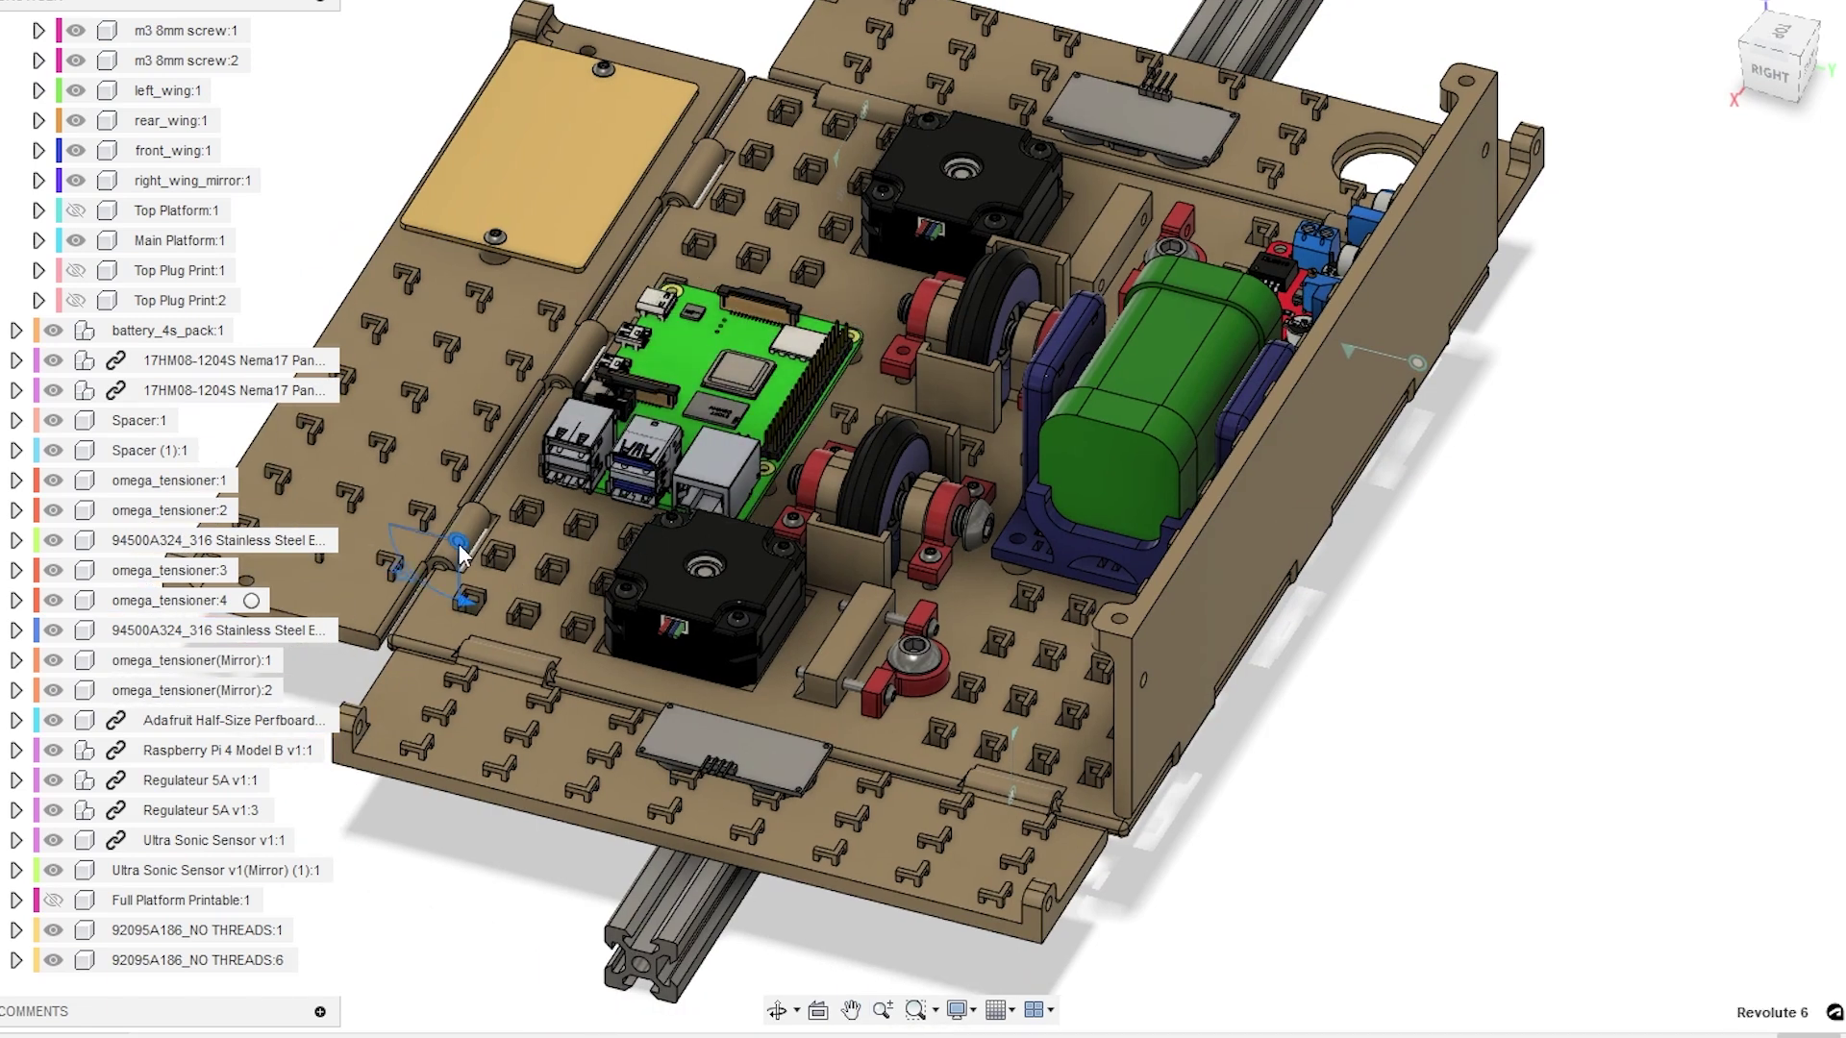
left_click_drag(461, 555, 404, 500)
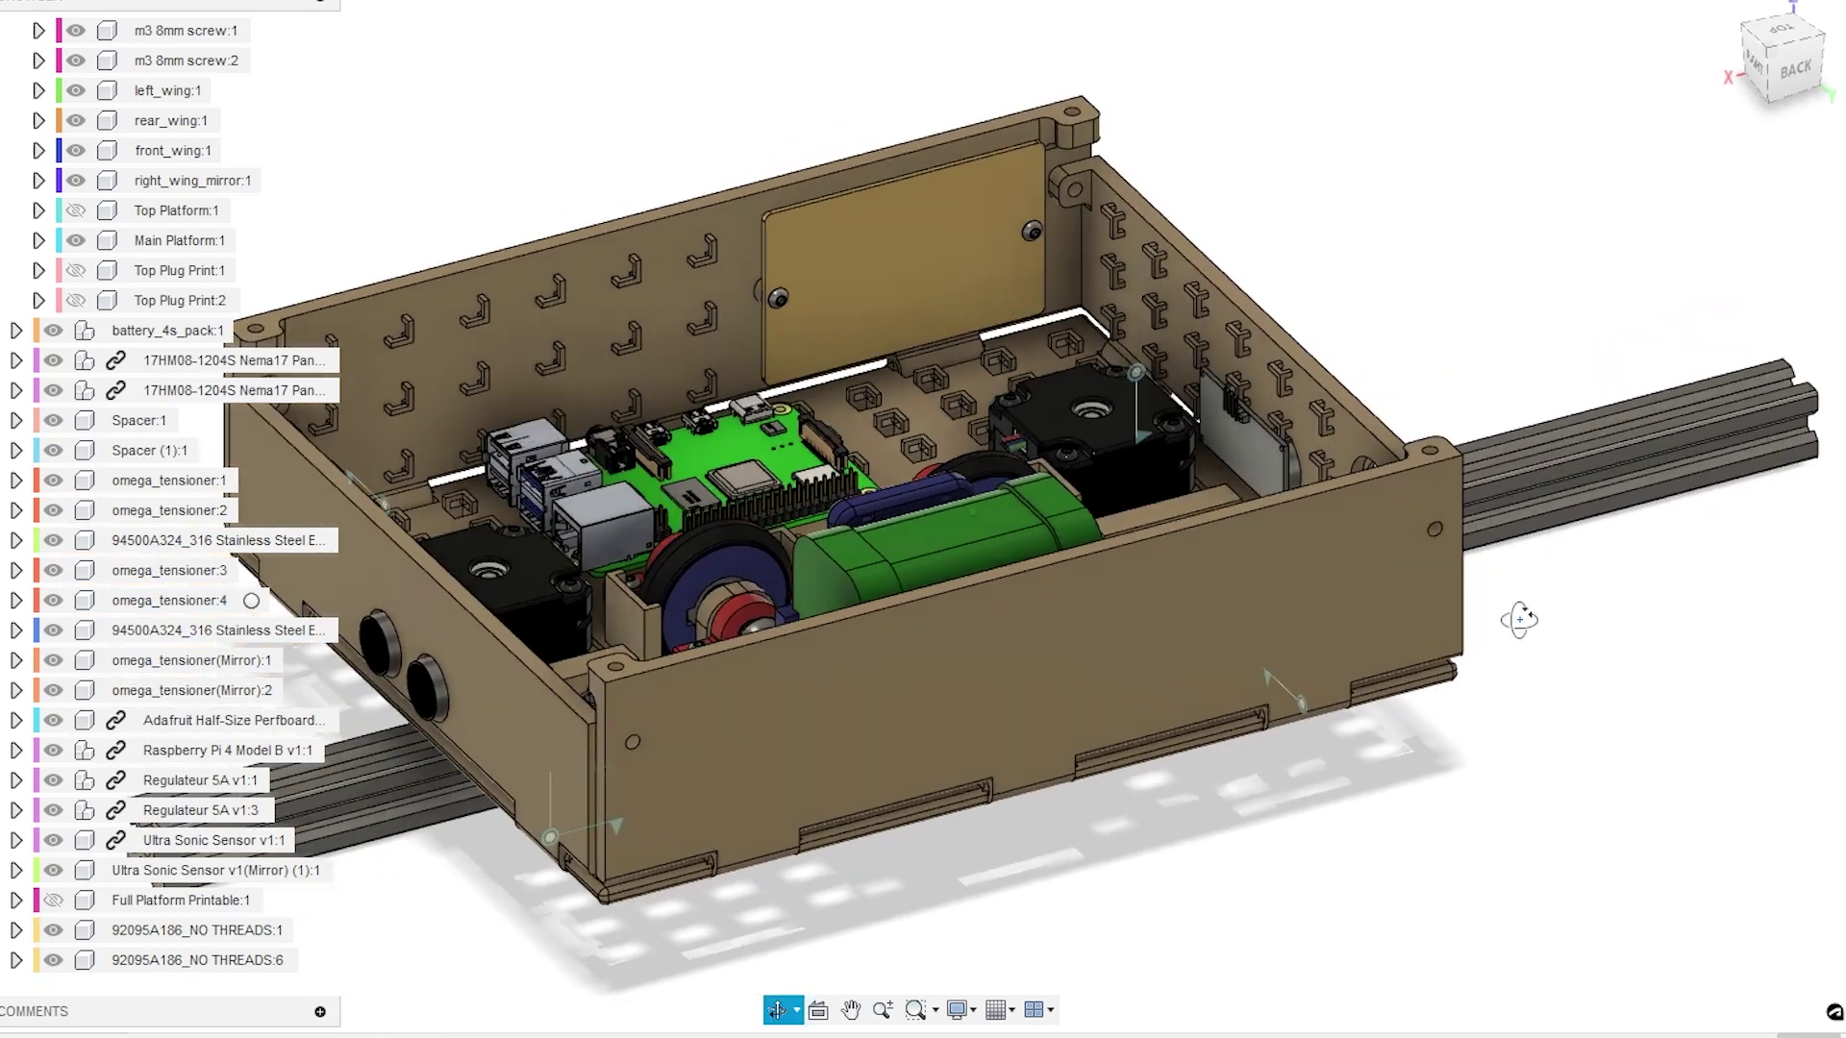
left_click_drag(1176, 702, 756, 688)
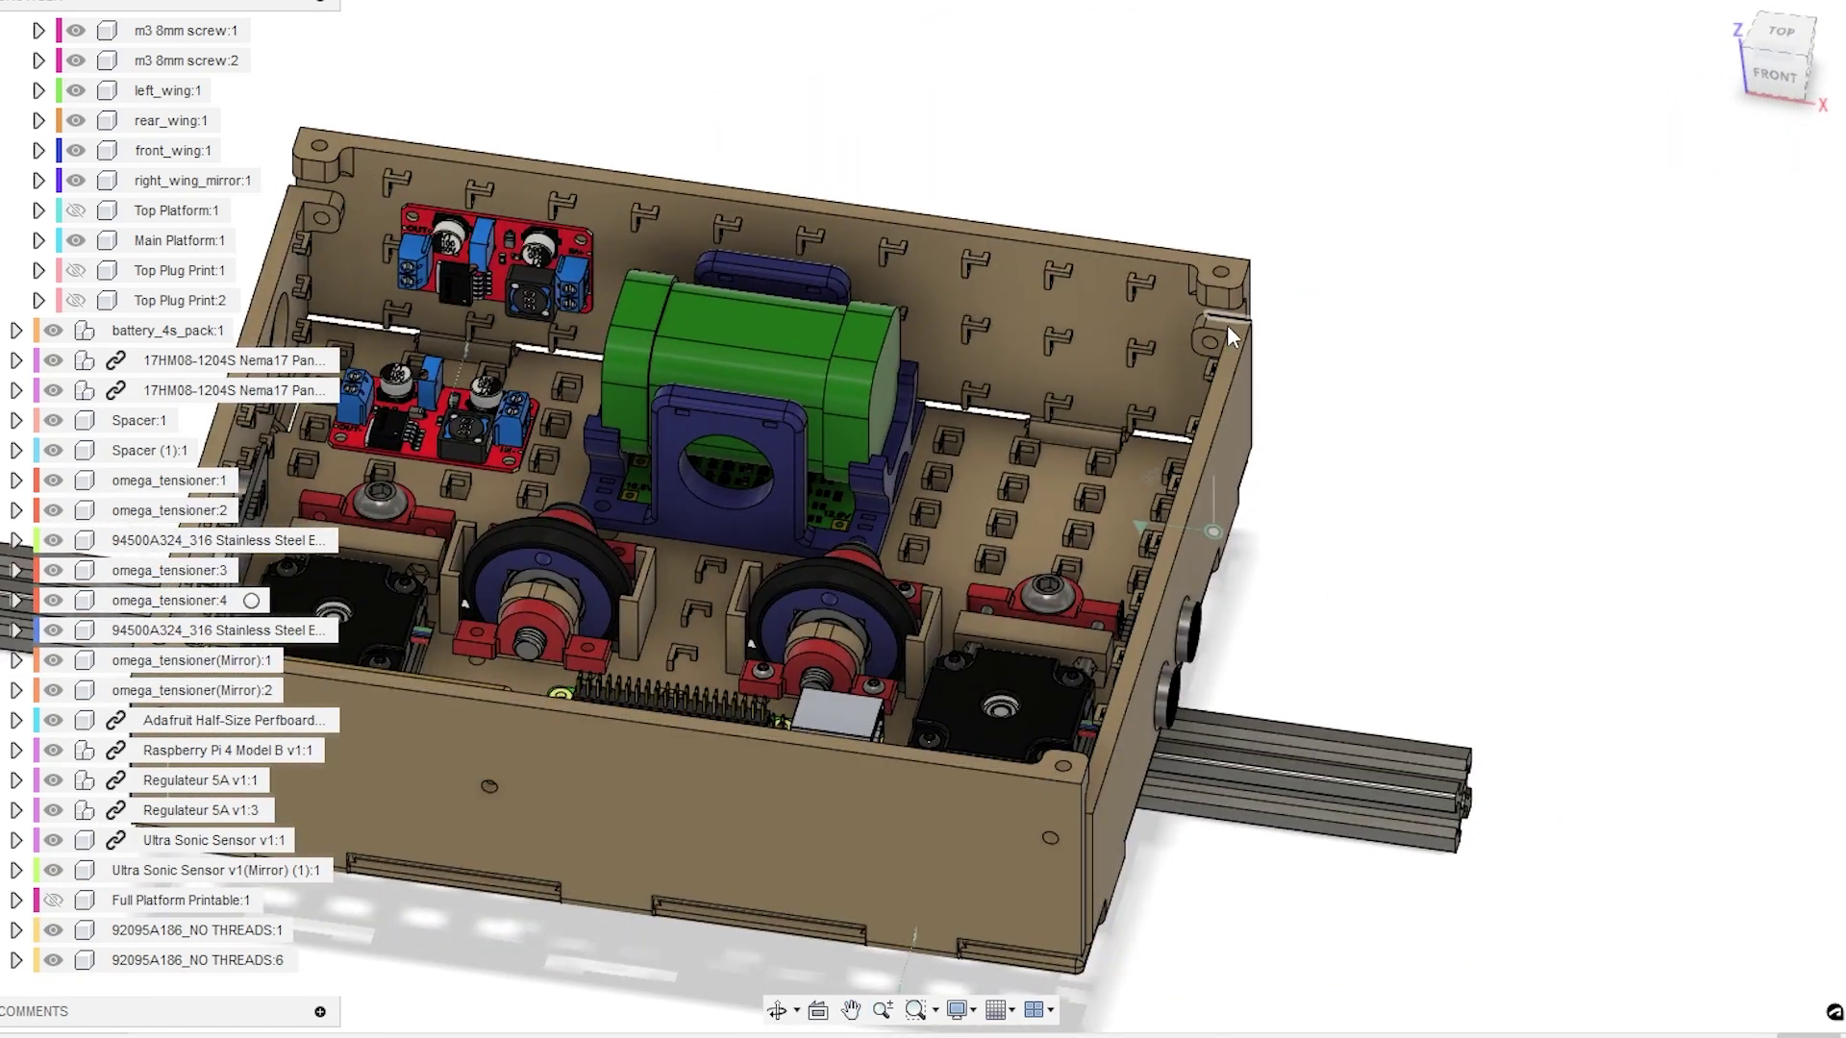
scroll(1322, 378, "up", 10)
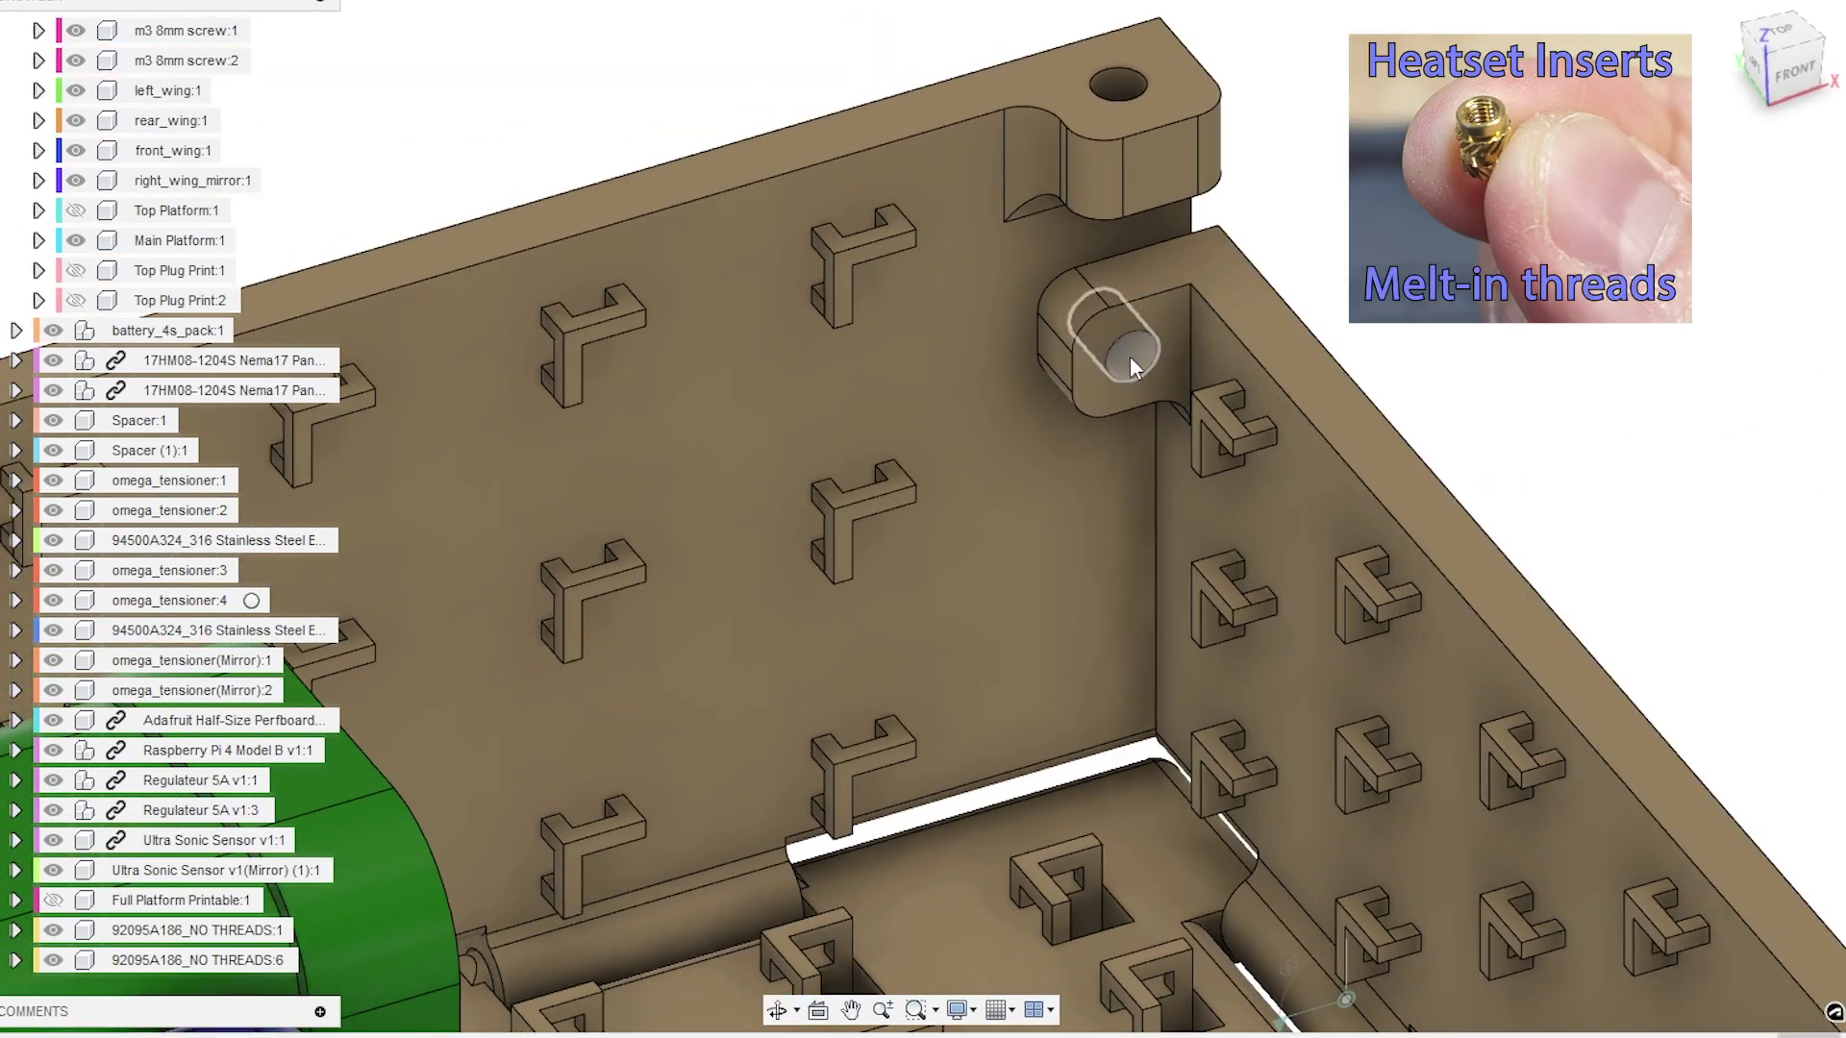
left_click(1096, 357)
left_click_drag(1094, 359, 1375, 375)
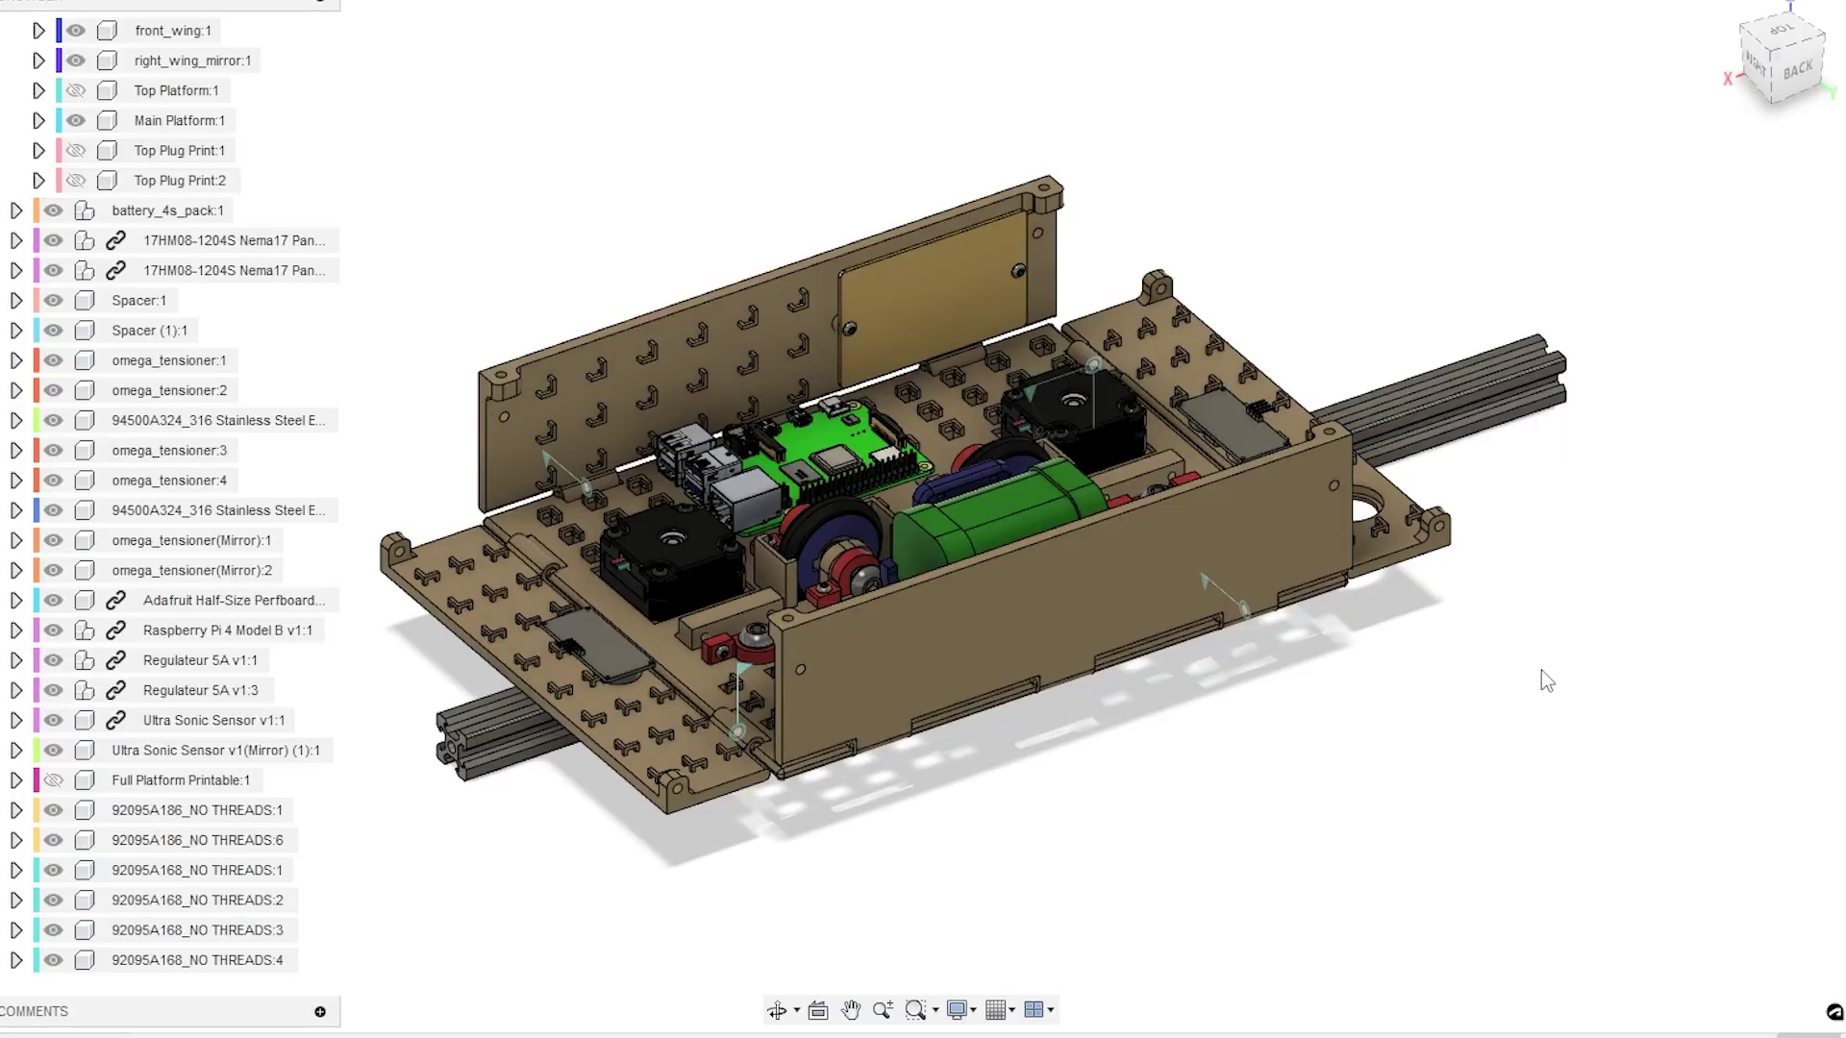
- Examine the electronics on the unfolded platform, selecting the voltage regulator on the wing and the battery pack
scroll(1266, 798, "up", 5)
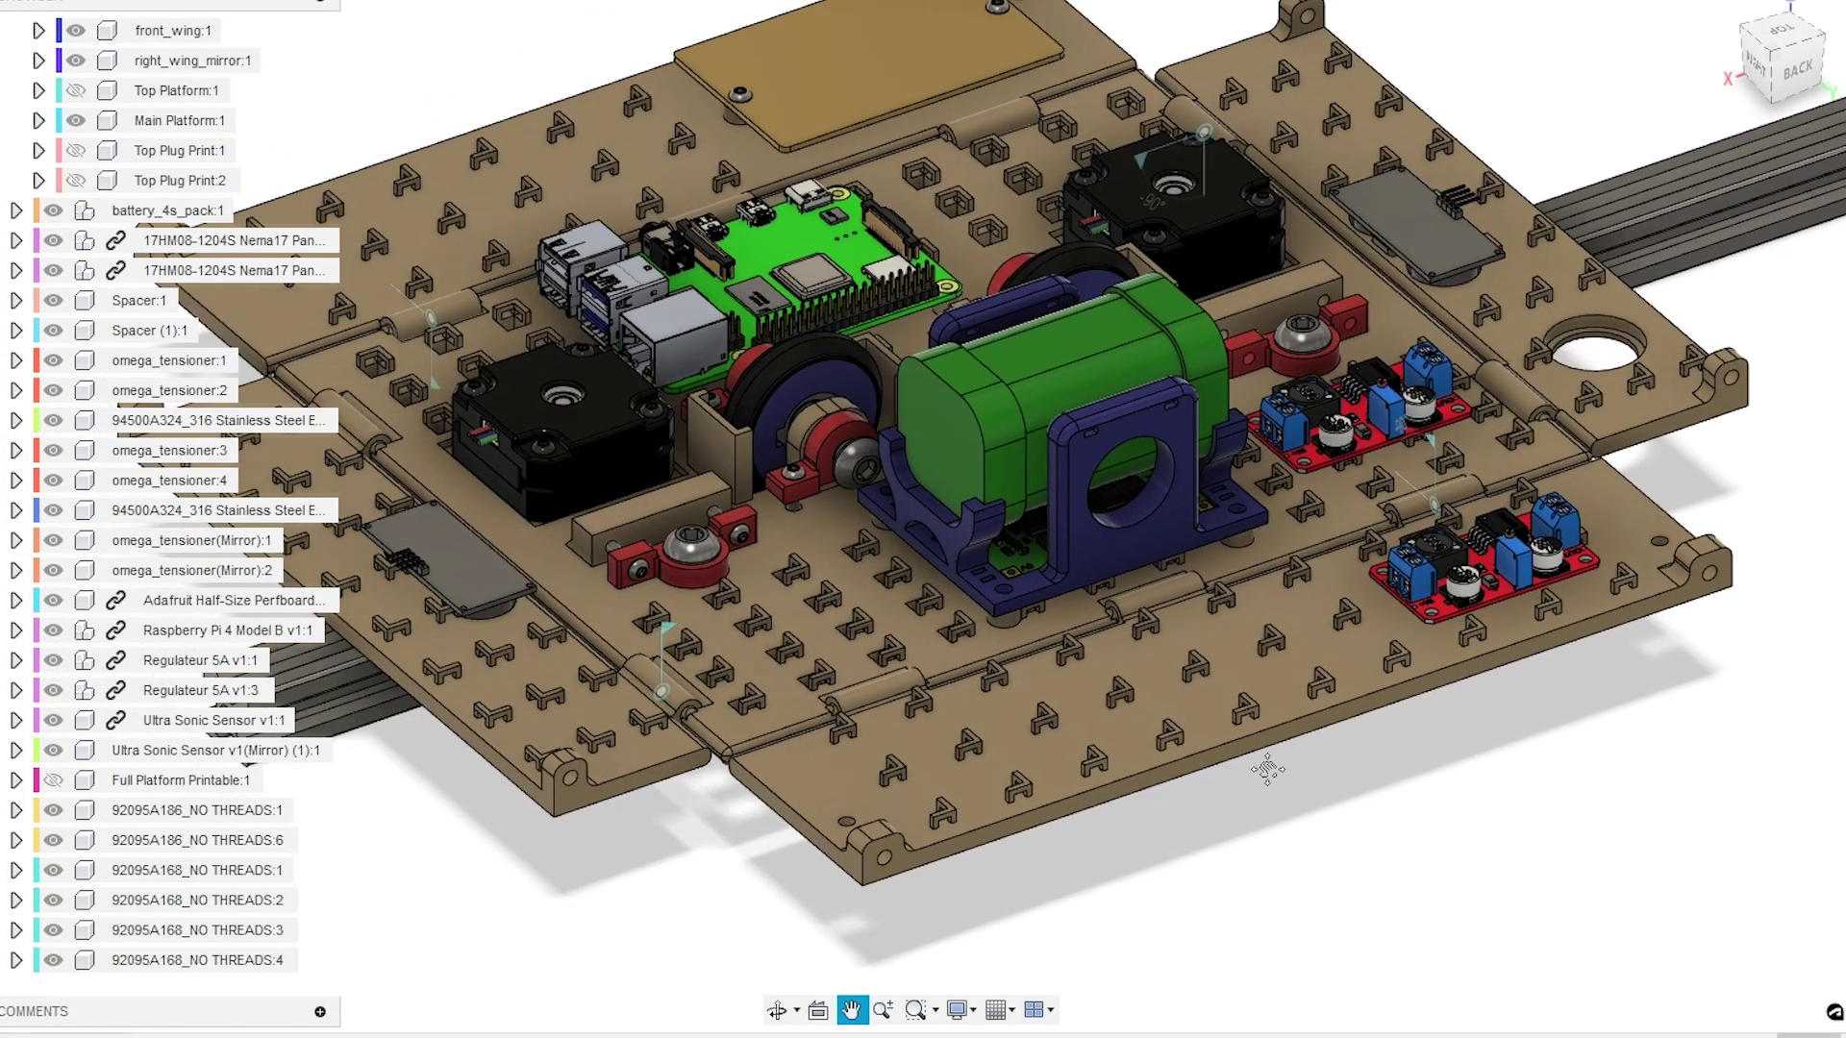
left_click_drag(1267, 769, 1385, 812)
key("Escape")
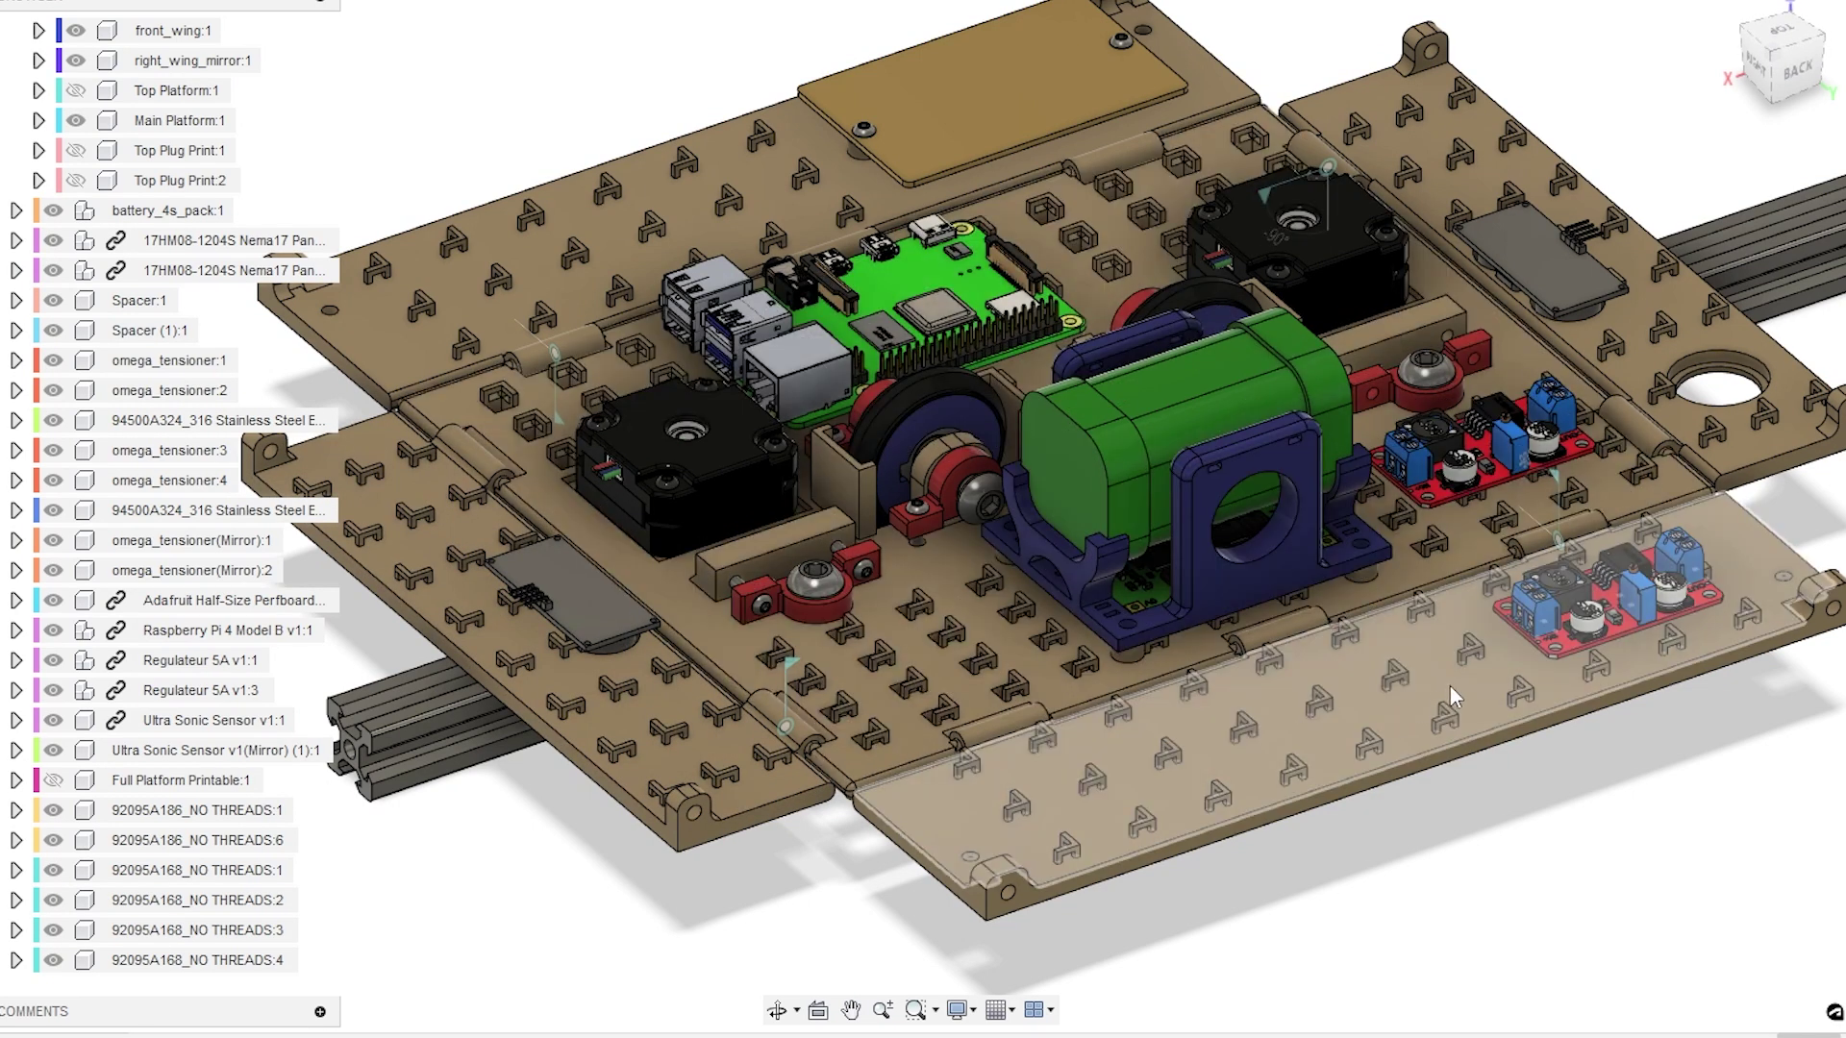
left_click(1600, 594)
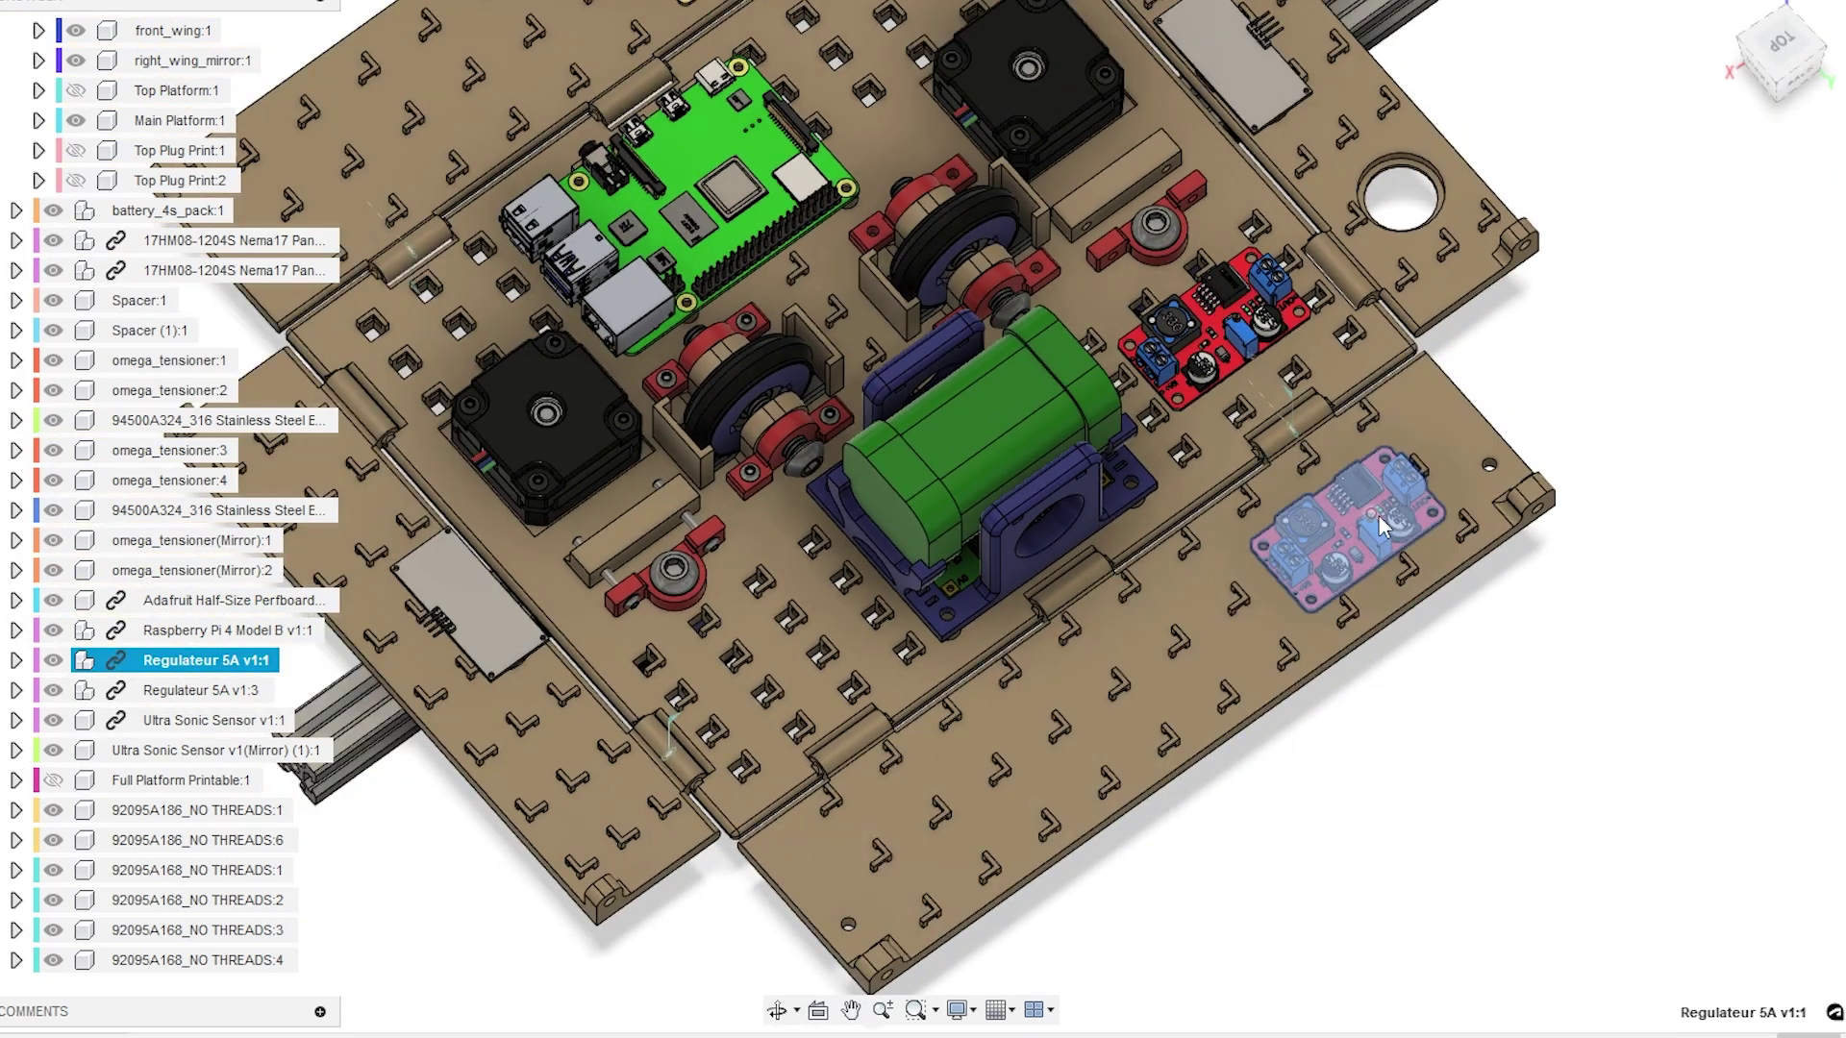
left_click(1046, 395)
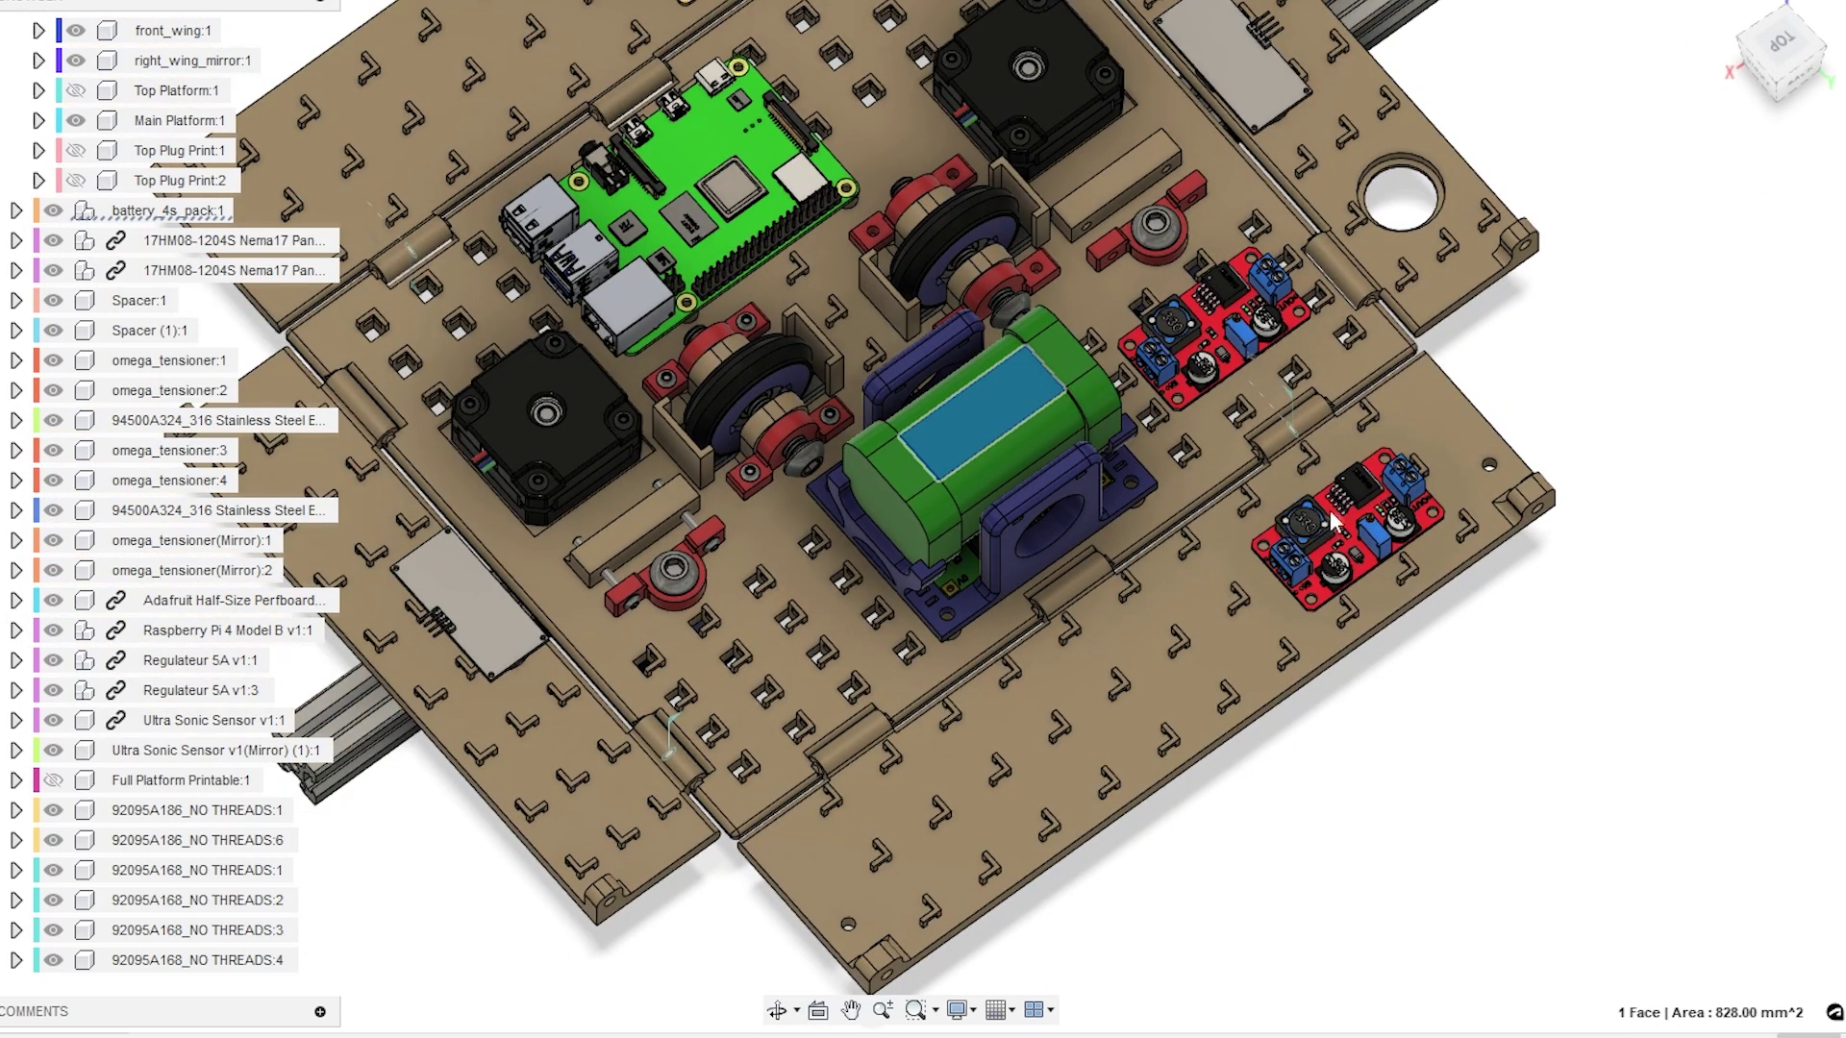
left_click_drag(1156, 402, 954, 646)
- Examine the grid of mounting loops up close and the regulator board's clearance above the wing in side view
scroll(1153, 788, "up", 5)
scroll(1154, 759, "down", 2)
scroll(954, 646, "up", 5)
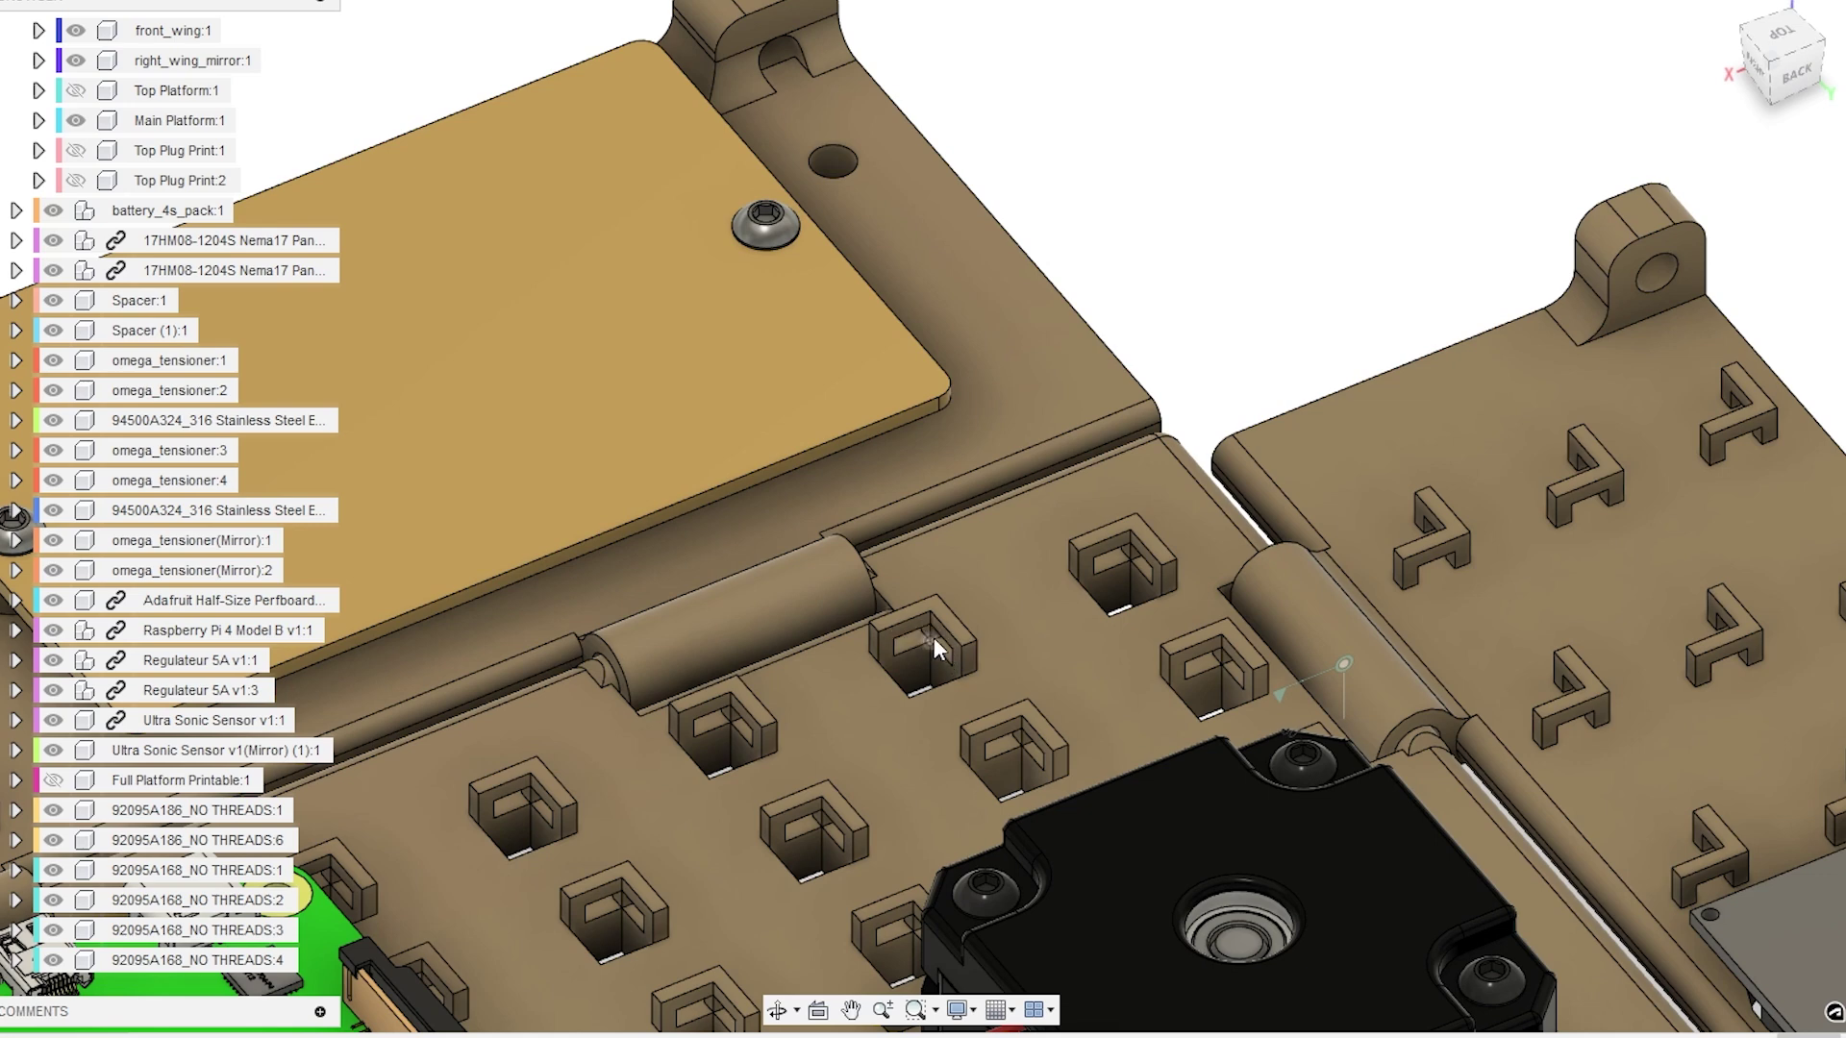
left_click_drag(933, 637, 938, 667)
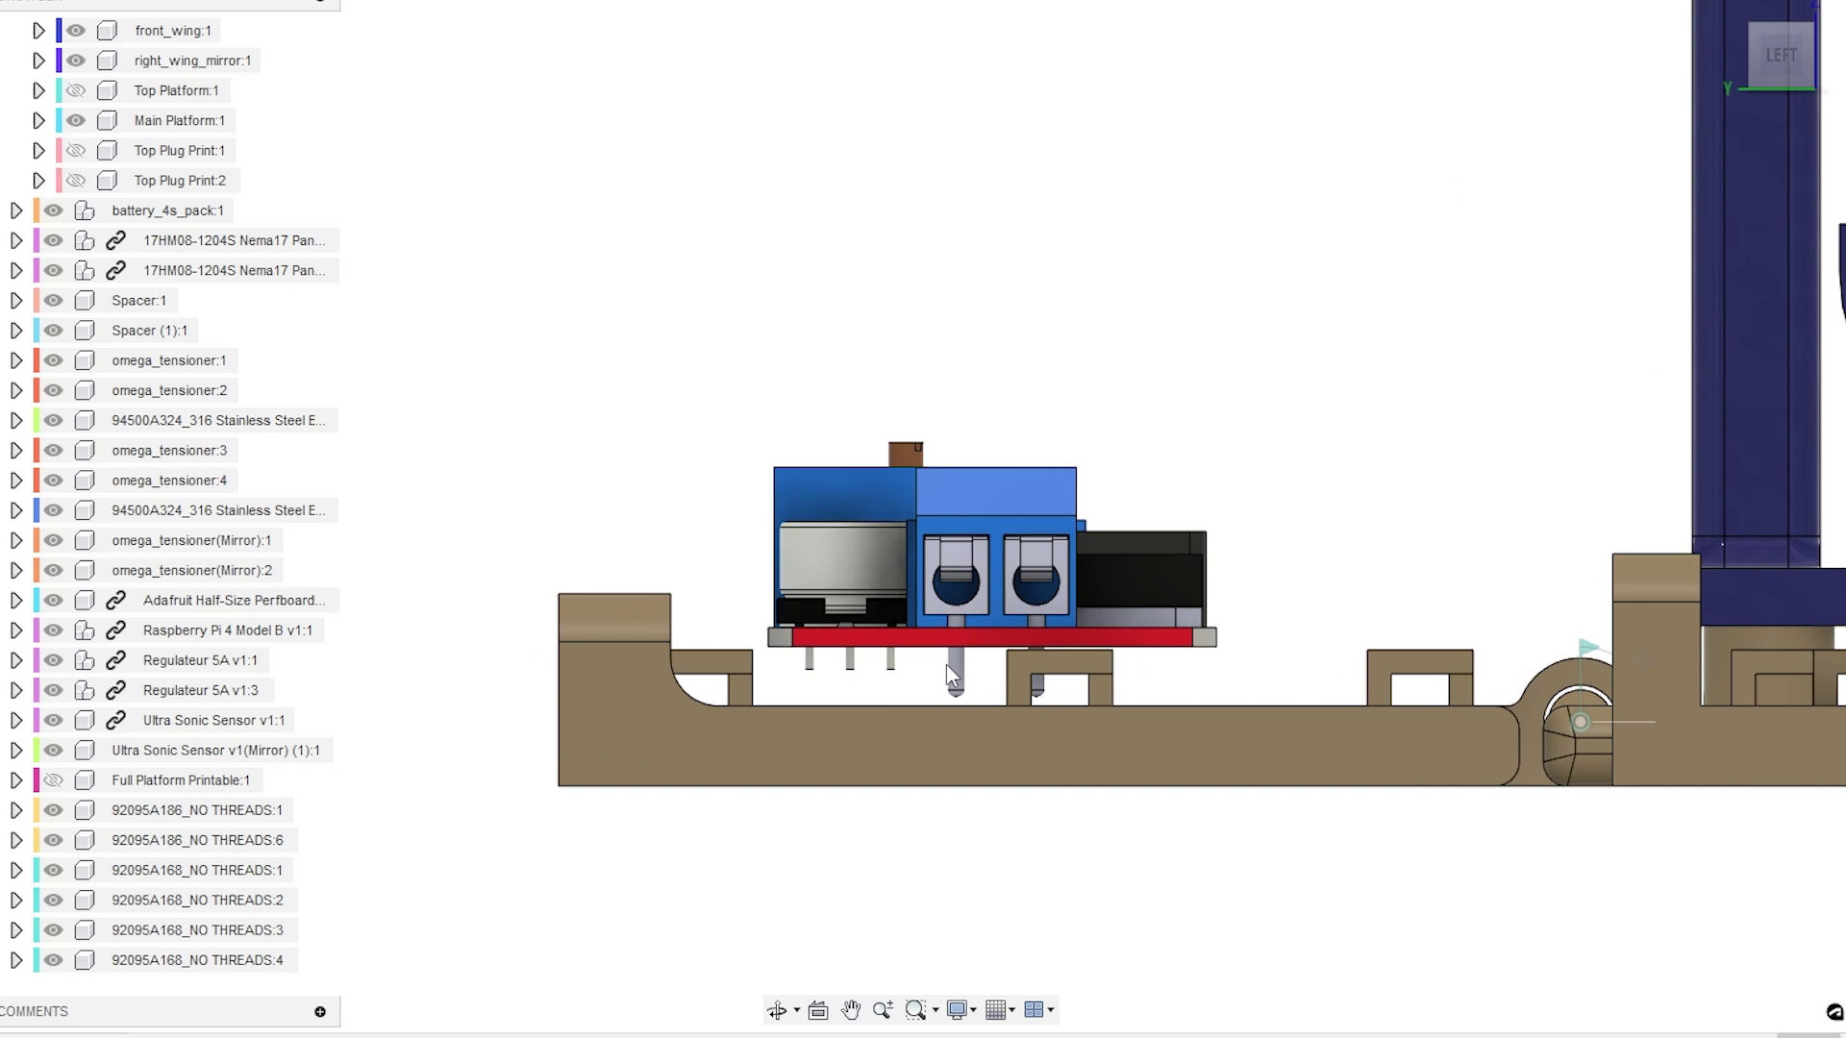
scroll(962, 677, "down", 1)
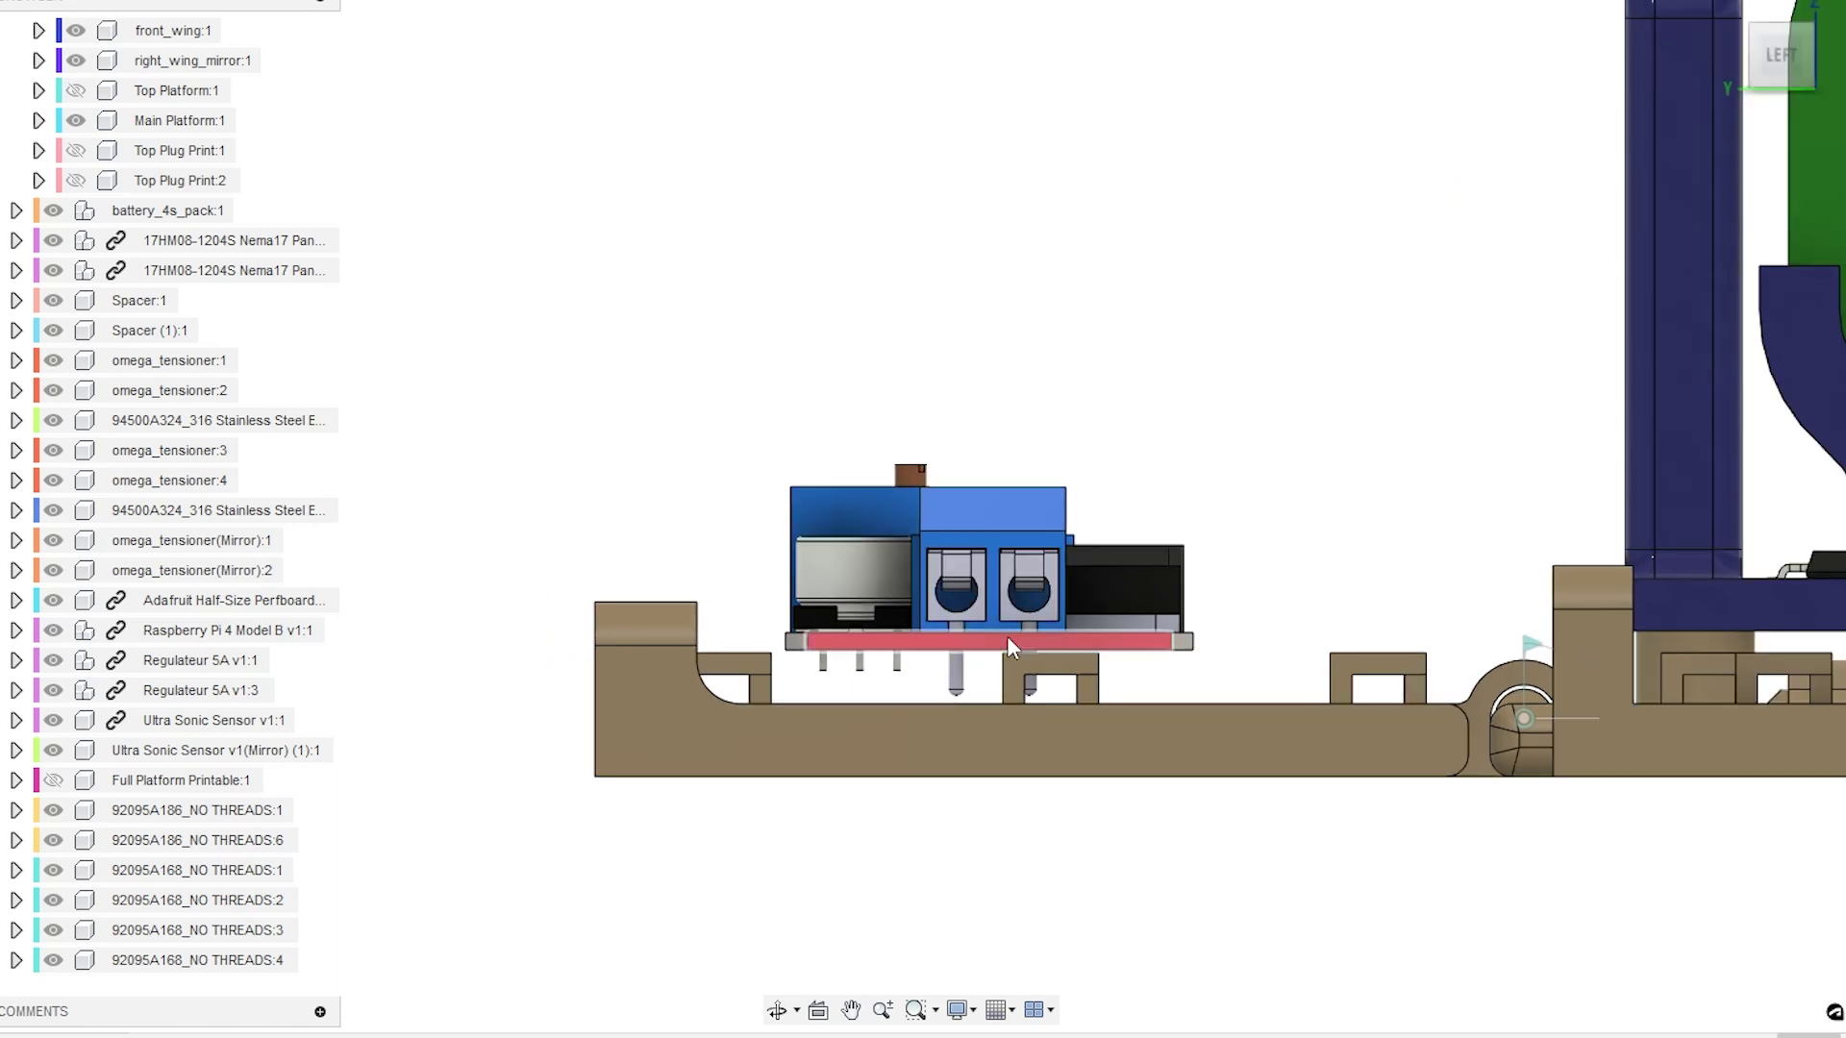
left_click_drag(966, 670, 1029, 661)
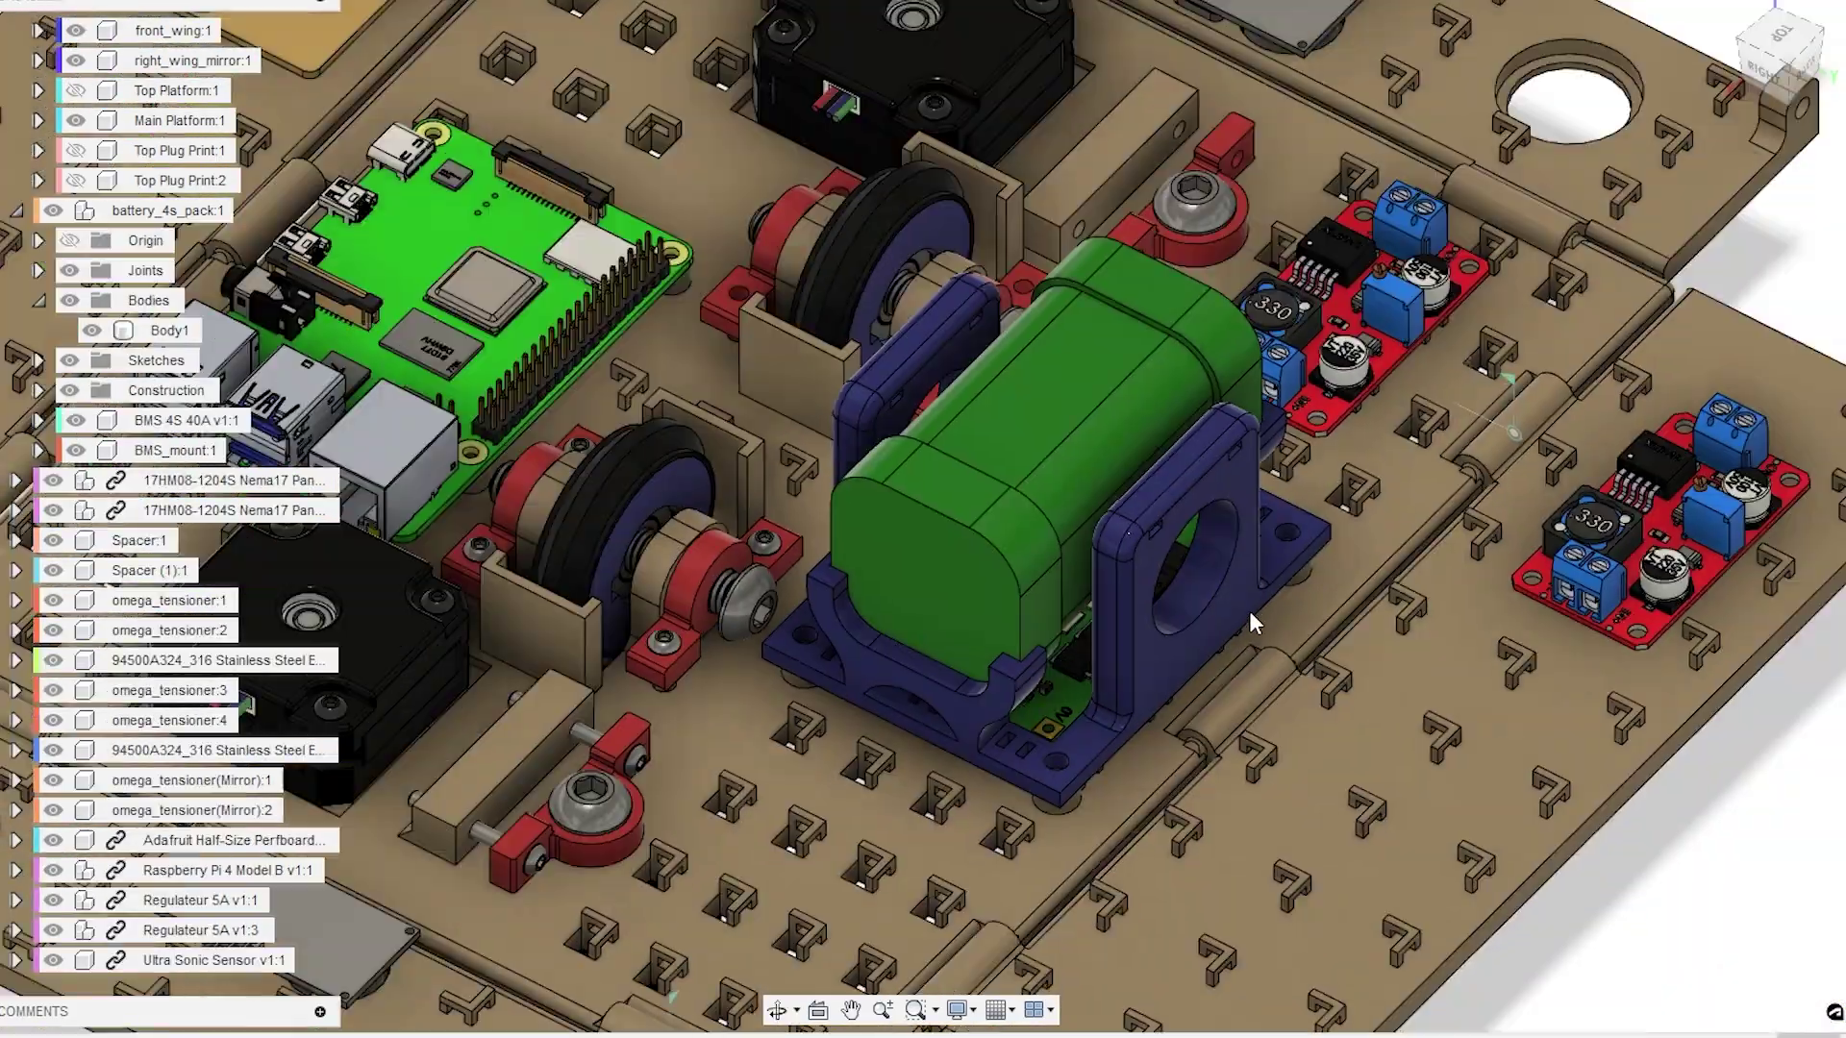
- Hide the green battery body in battery_4s_pack to expose the BMS board in its mount and view it from above
scroll(1249, 609, "up", 4)
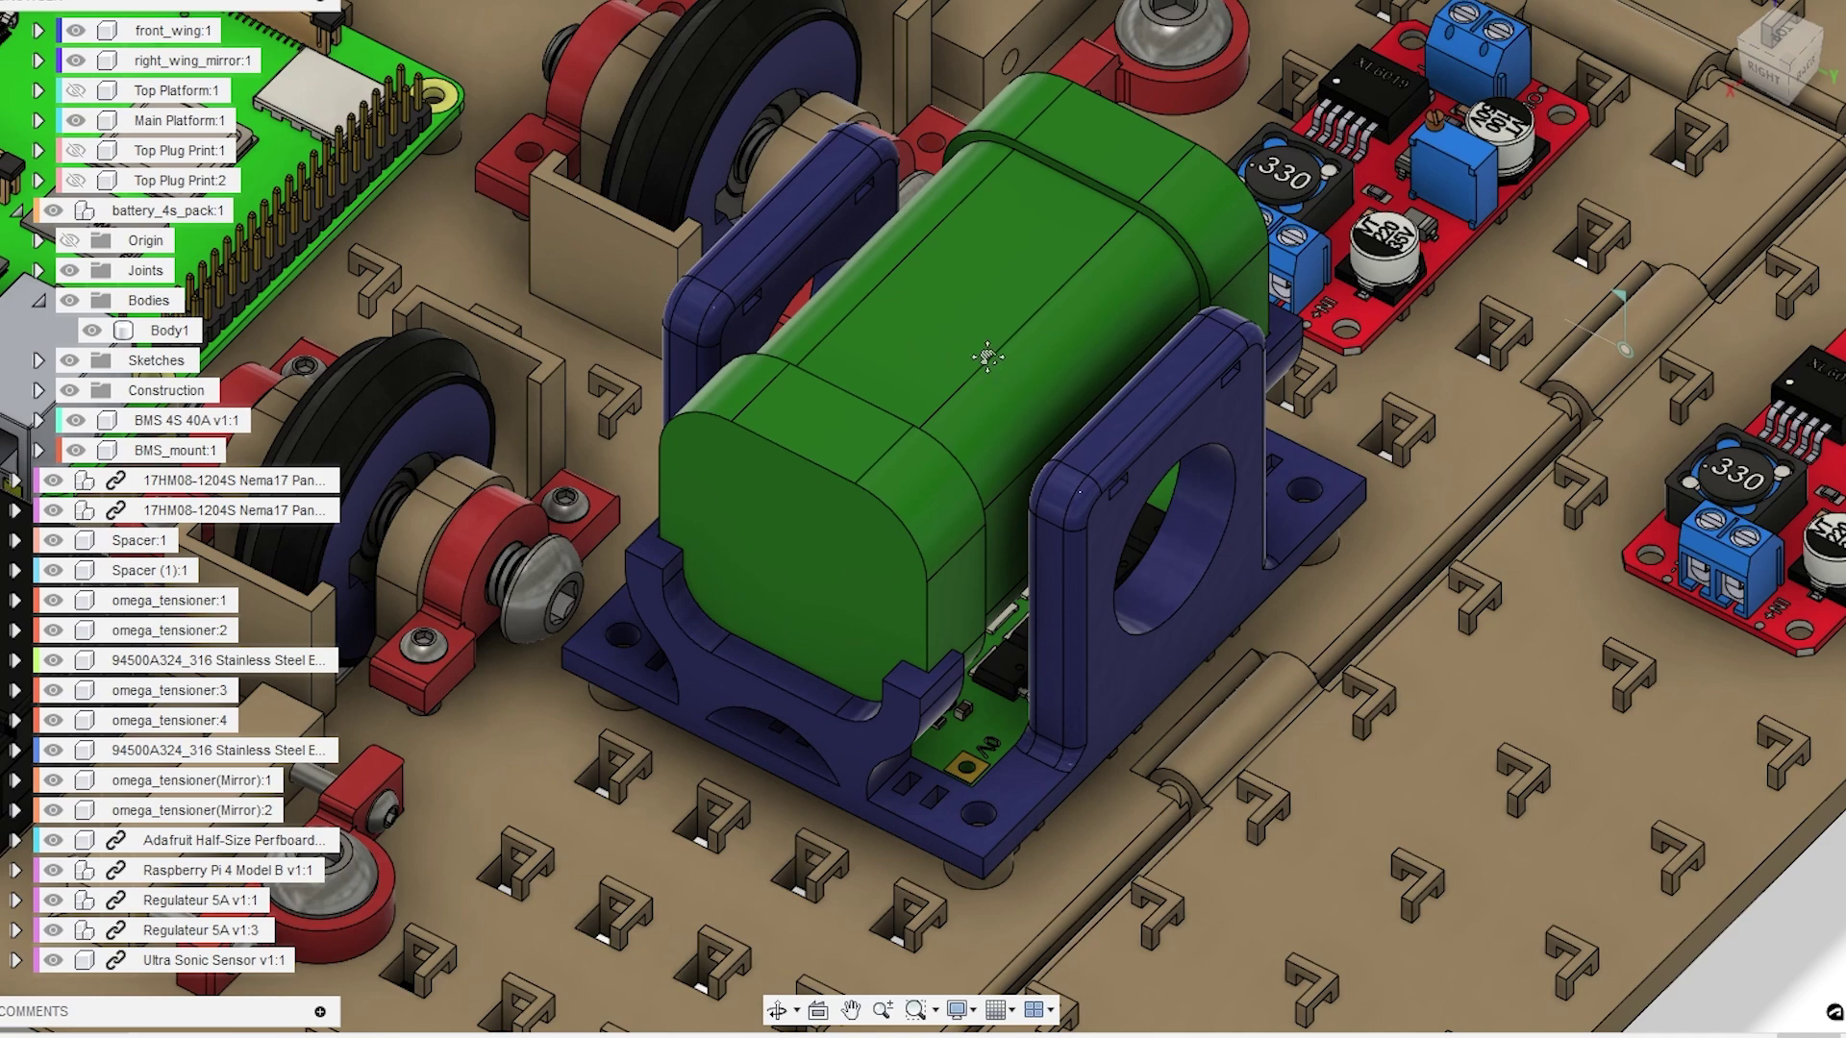
scroll(987, 357, "down", 3)
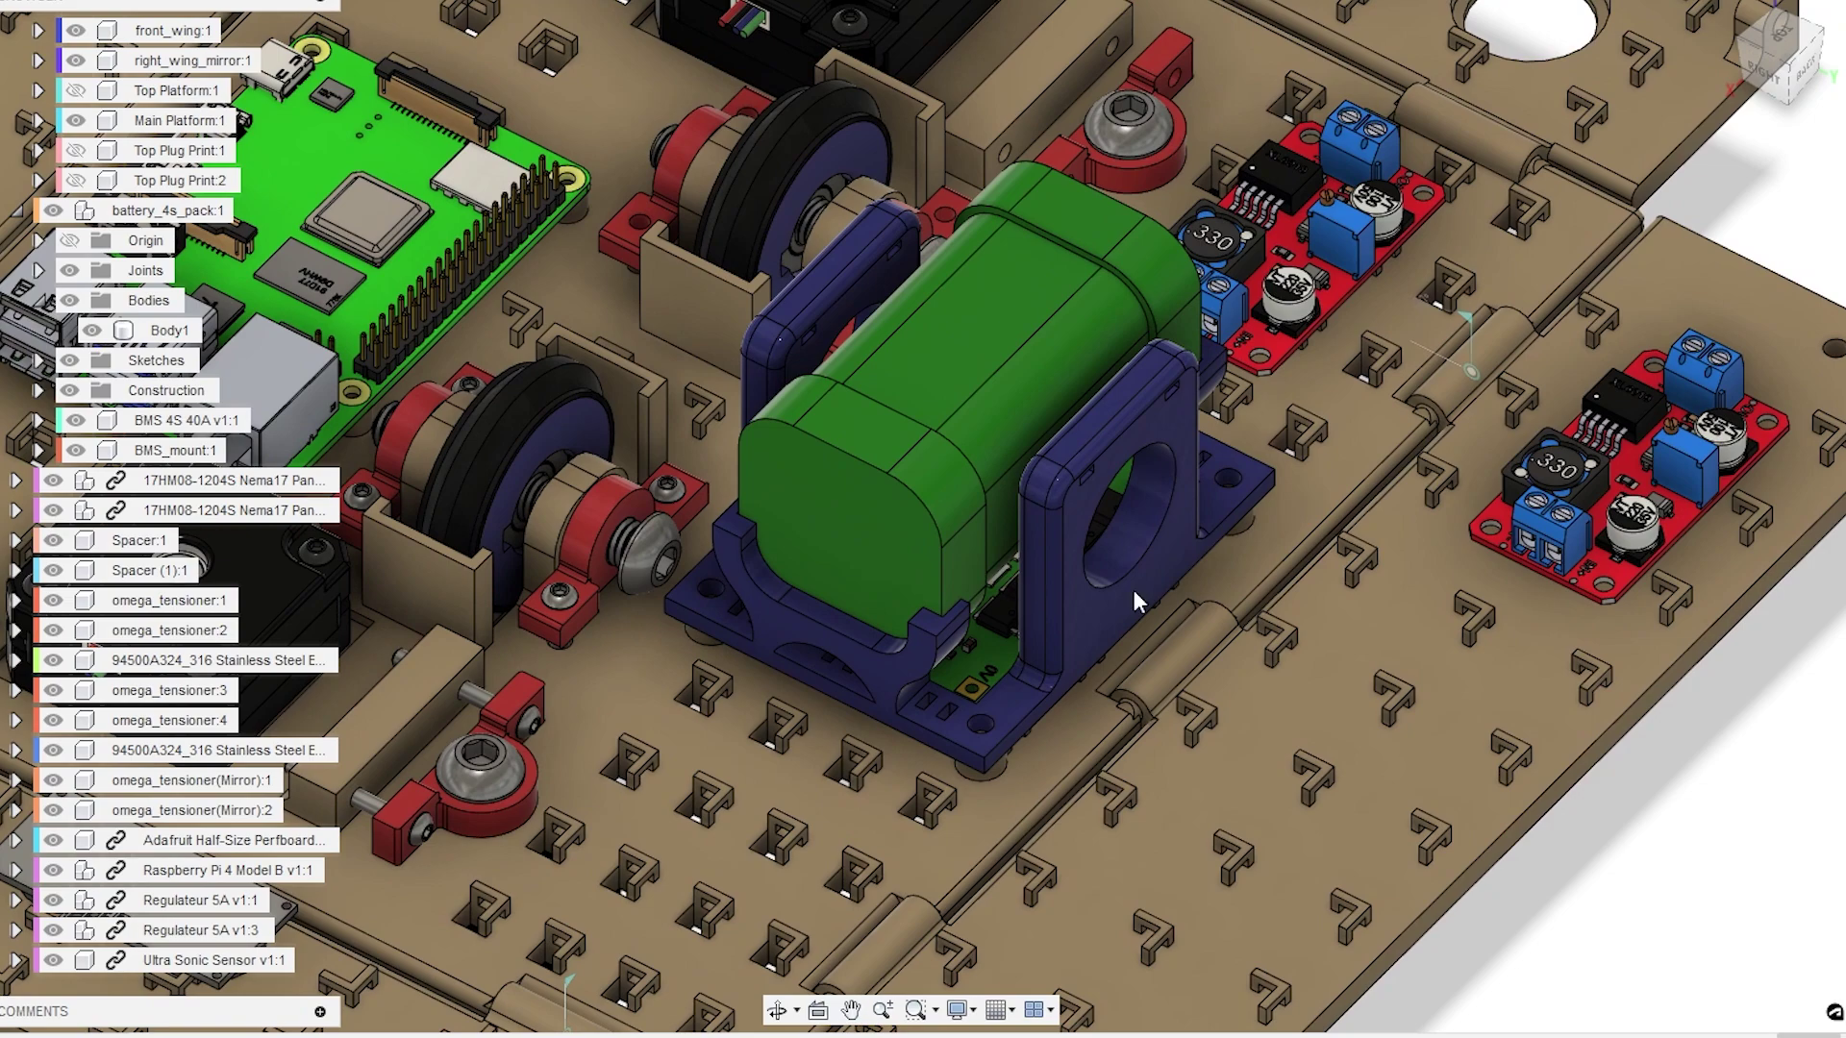
scroll(1014, 640, "up", 2)
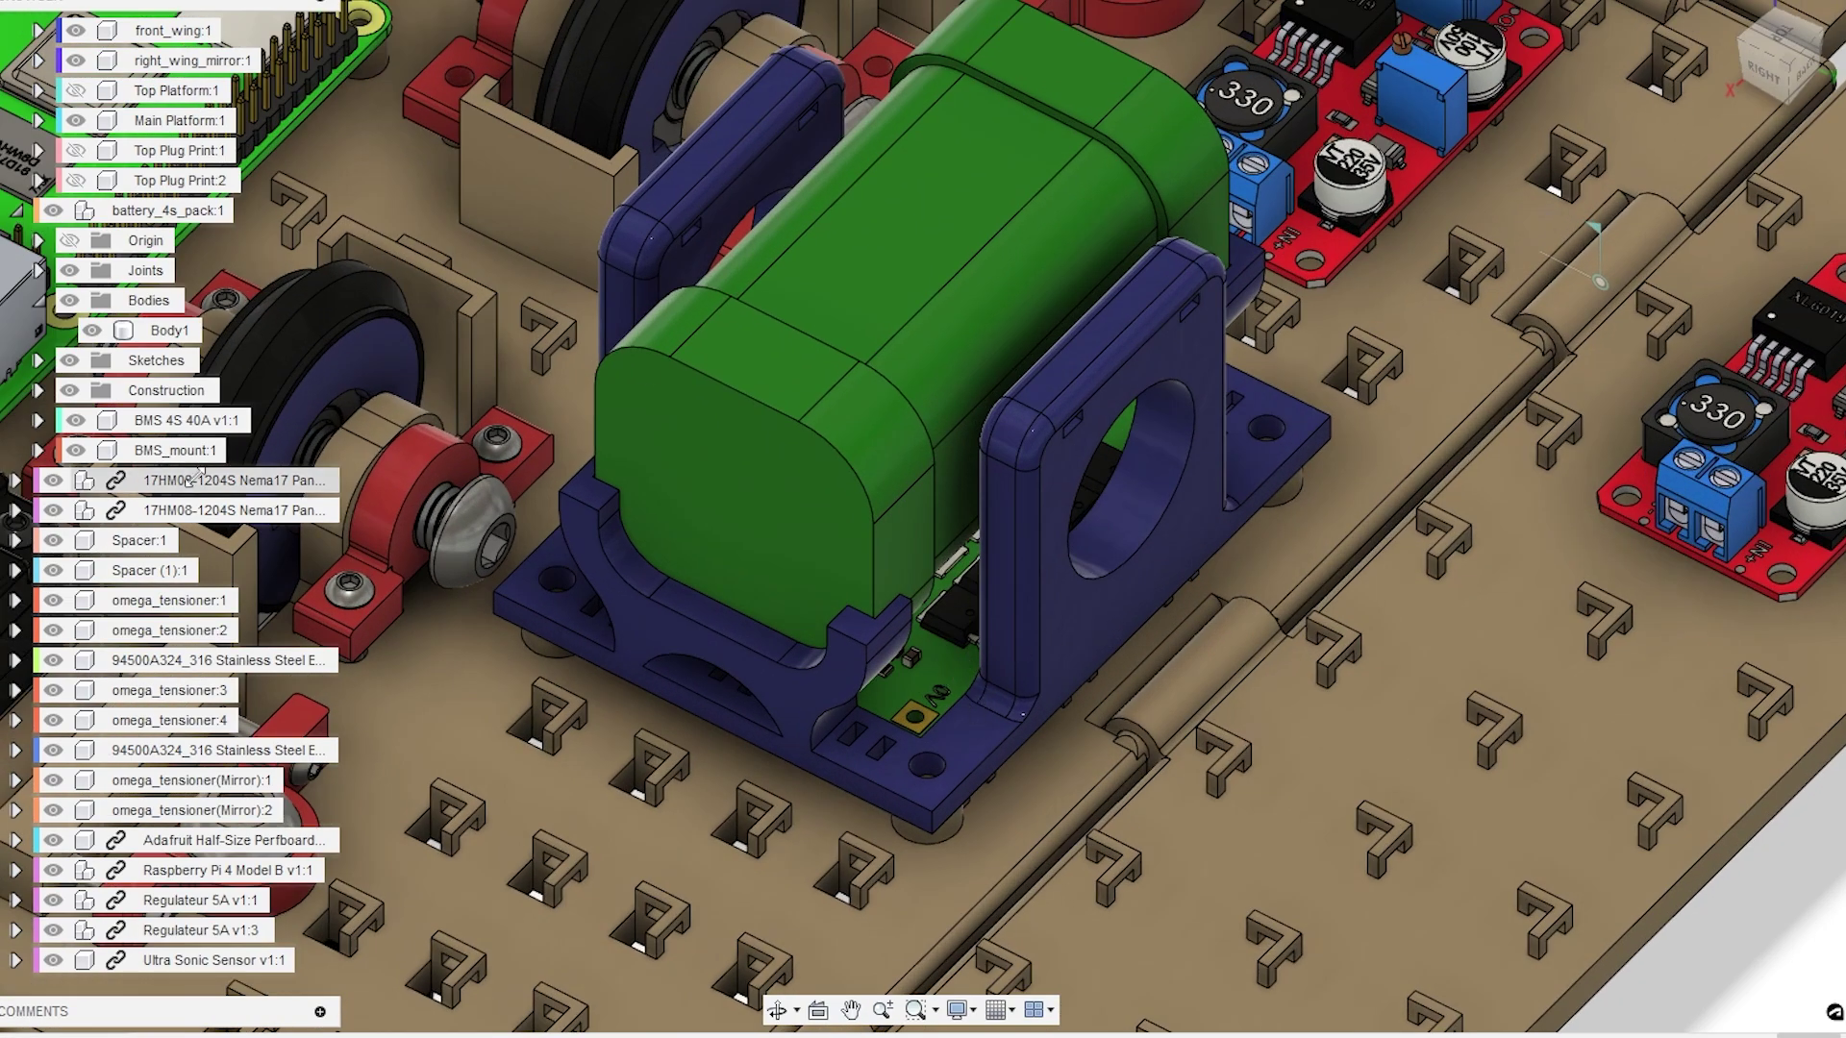
left_click(170, 330)
left_click(91, 330)
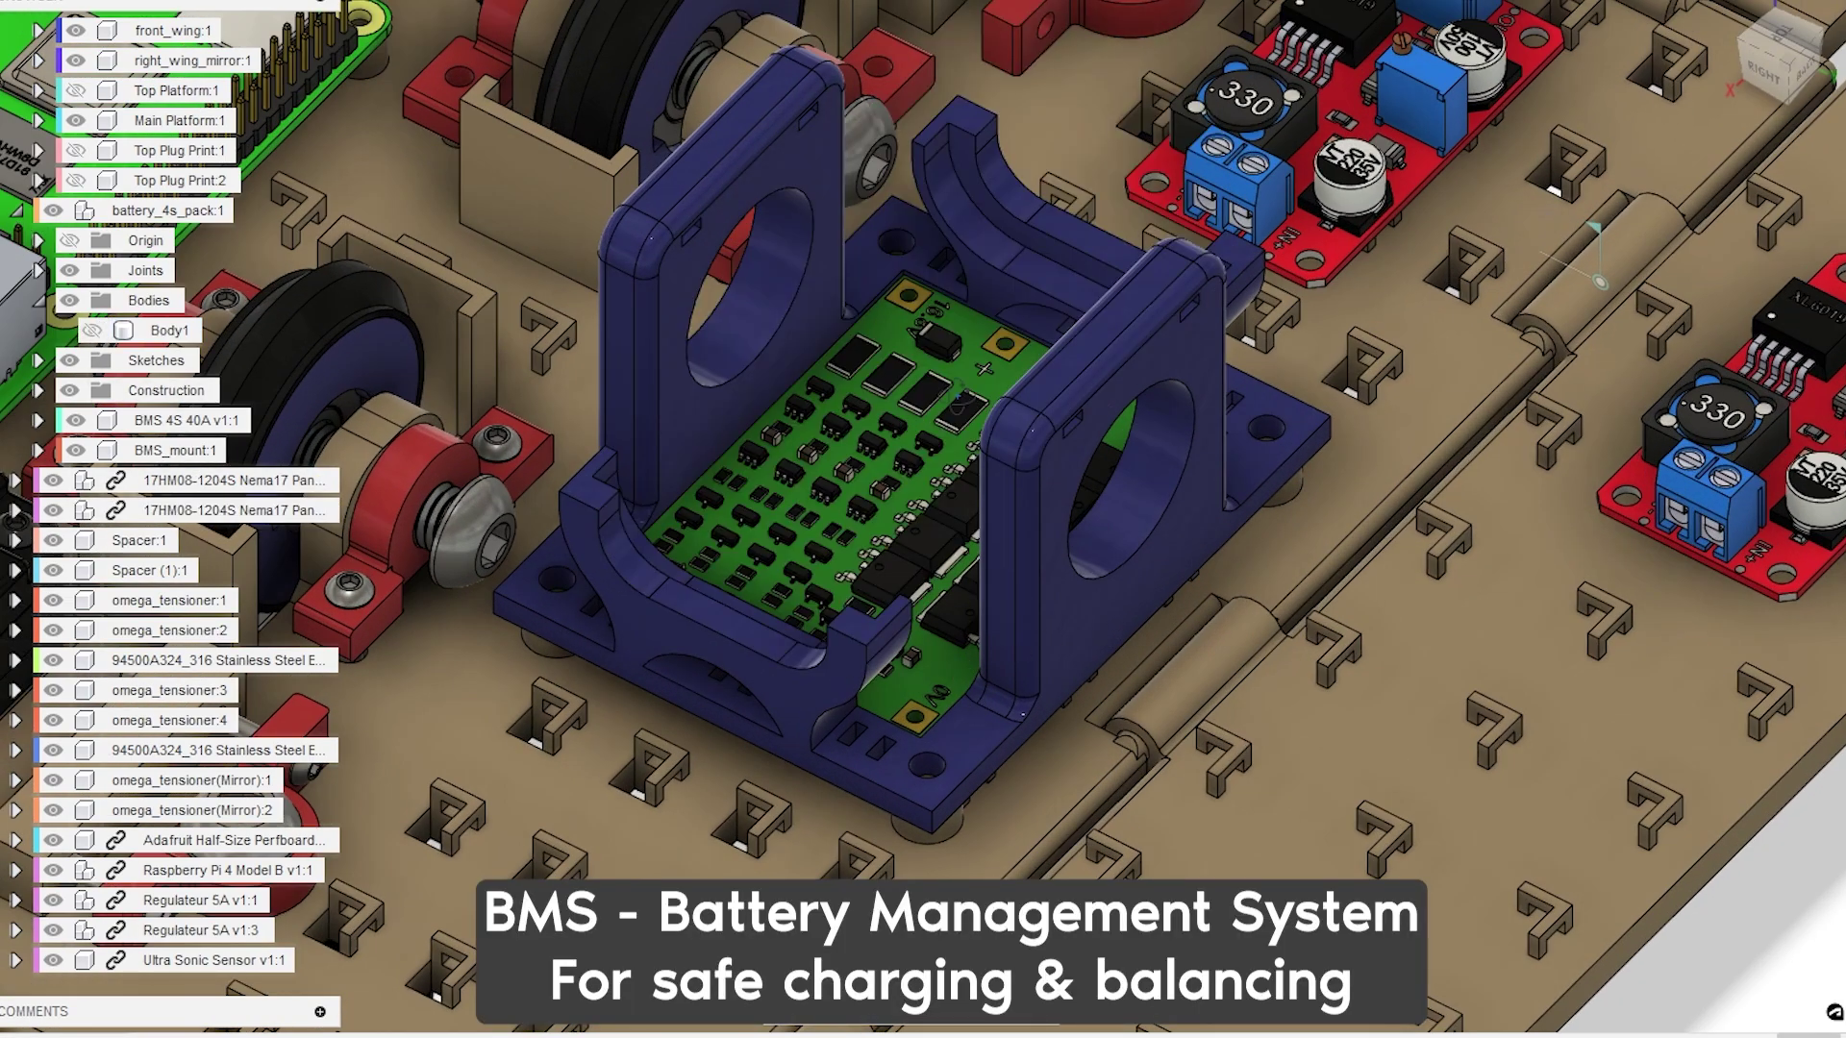
left_click_drag(903, 86, 934, 227)
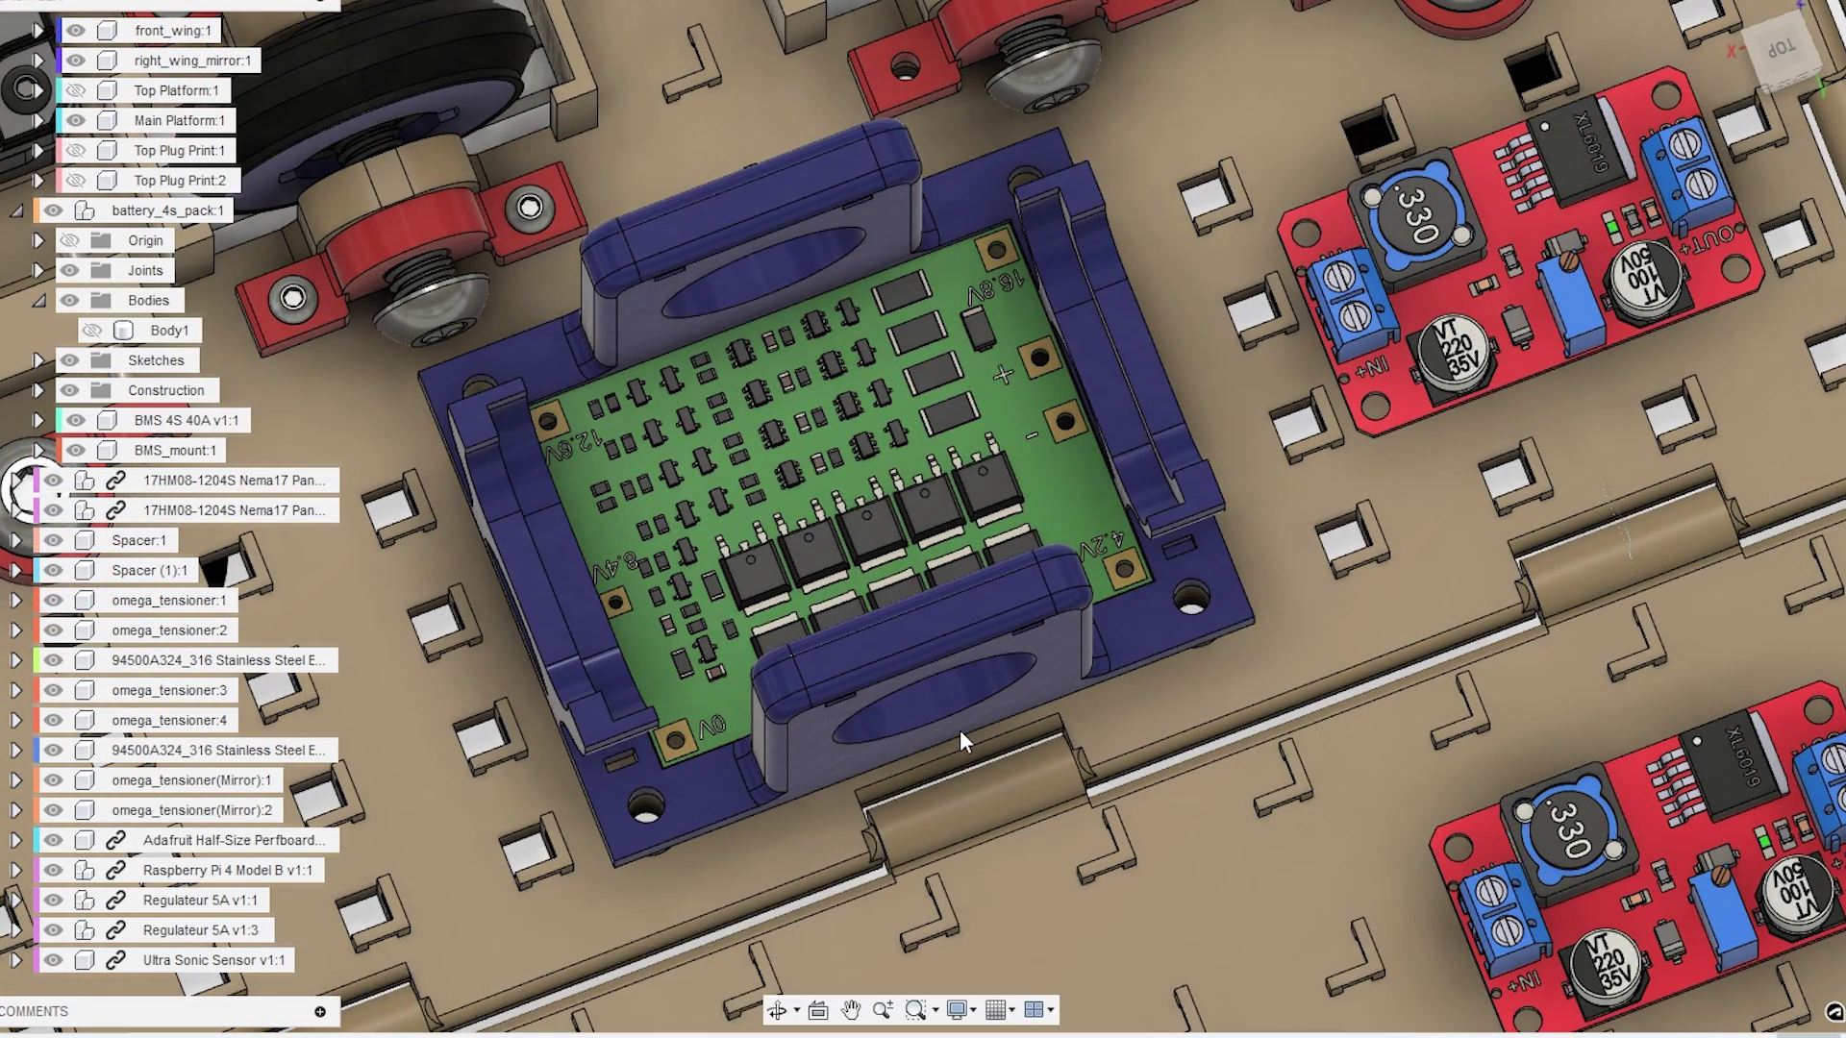
- Examine the platform's underside, including the four wheels gripping the aluminium extrusion
left_click_drag(811, 464, 819, 241)
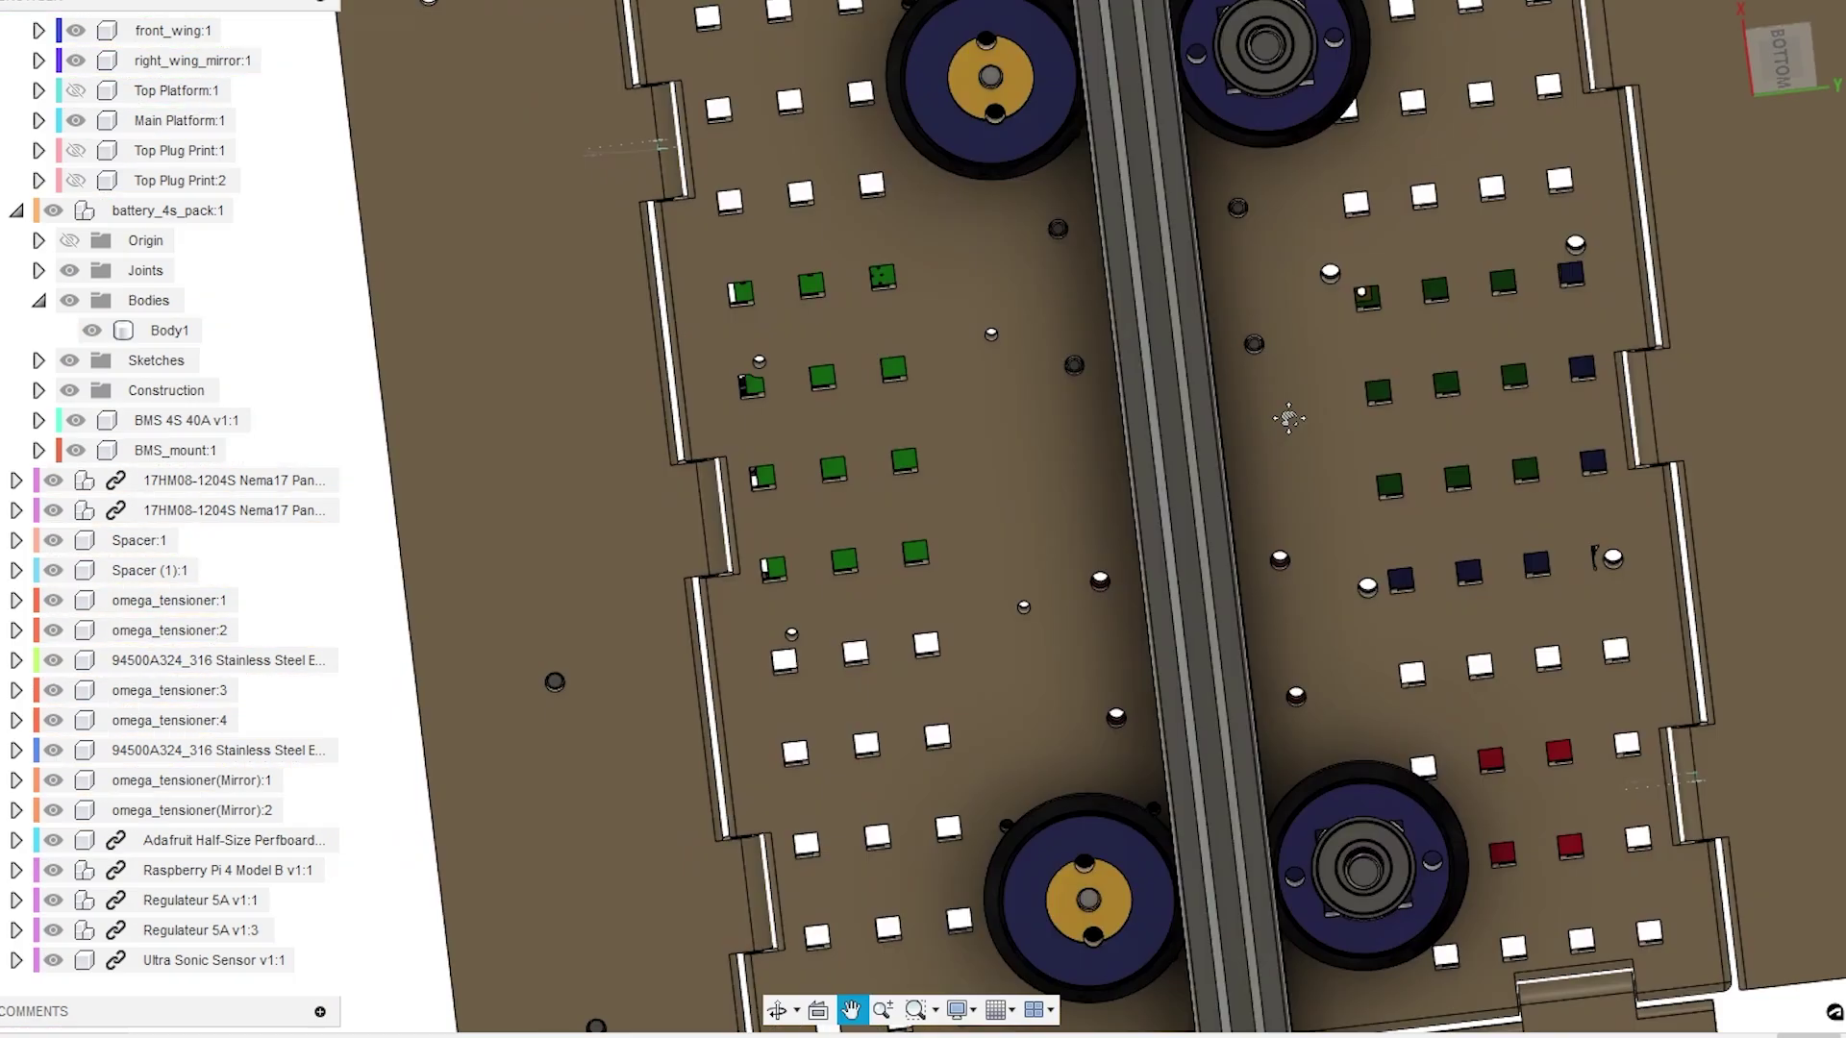
scroll(1279, 427, "down", 3)
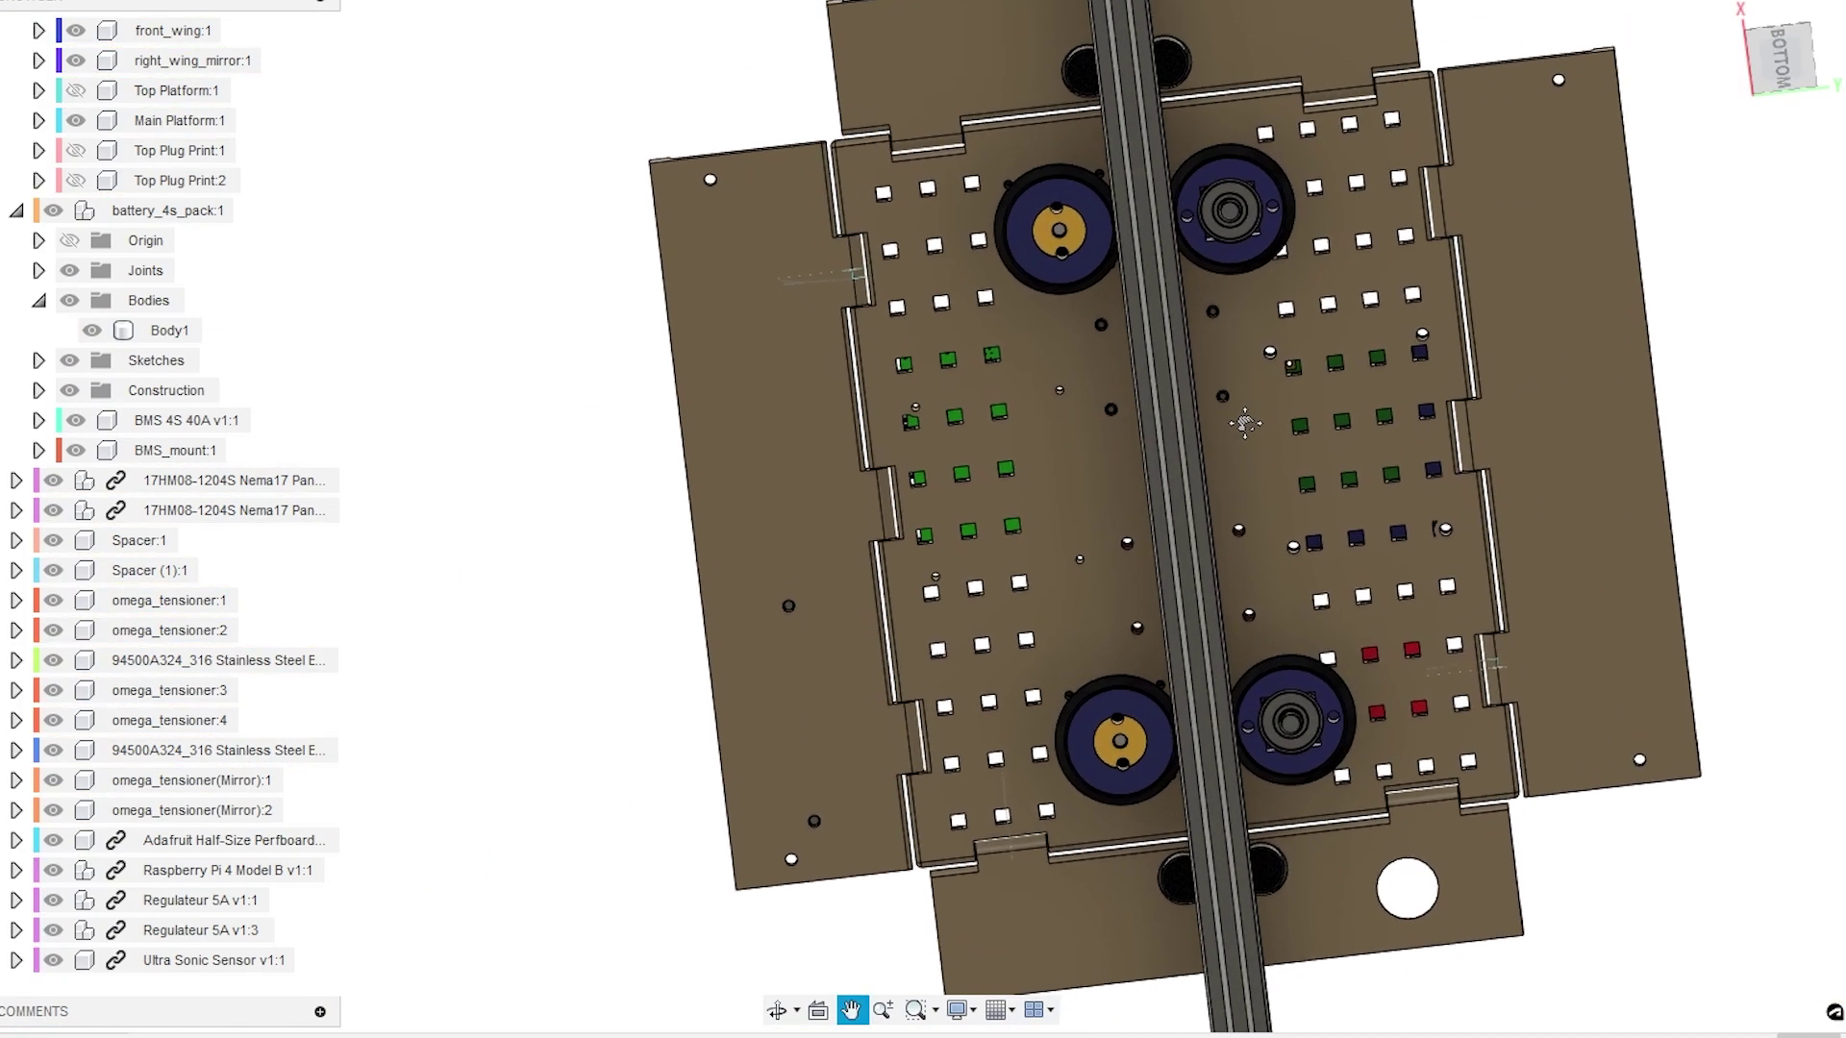
scroll(1239, 428, "up", 3)
left_click_drag(1236, 435, 1184, 321)
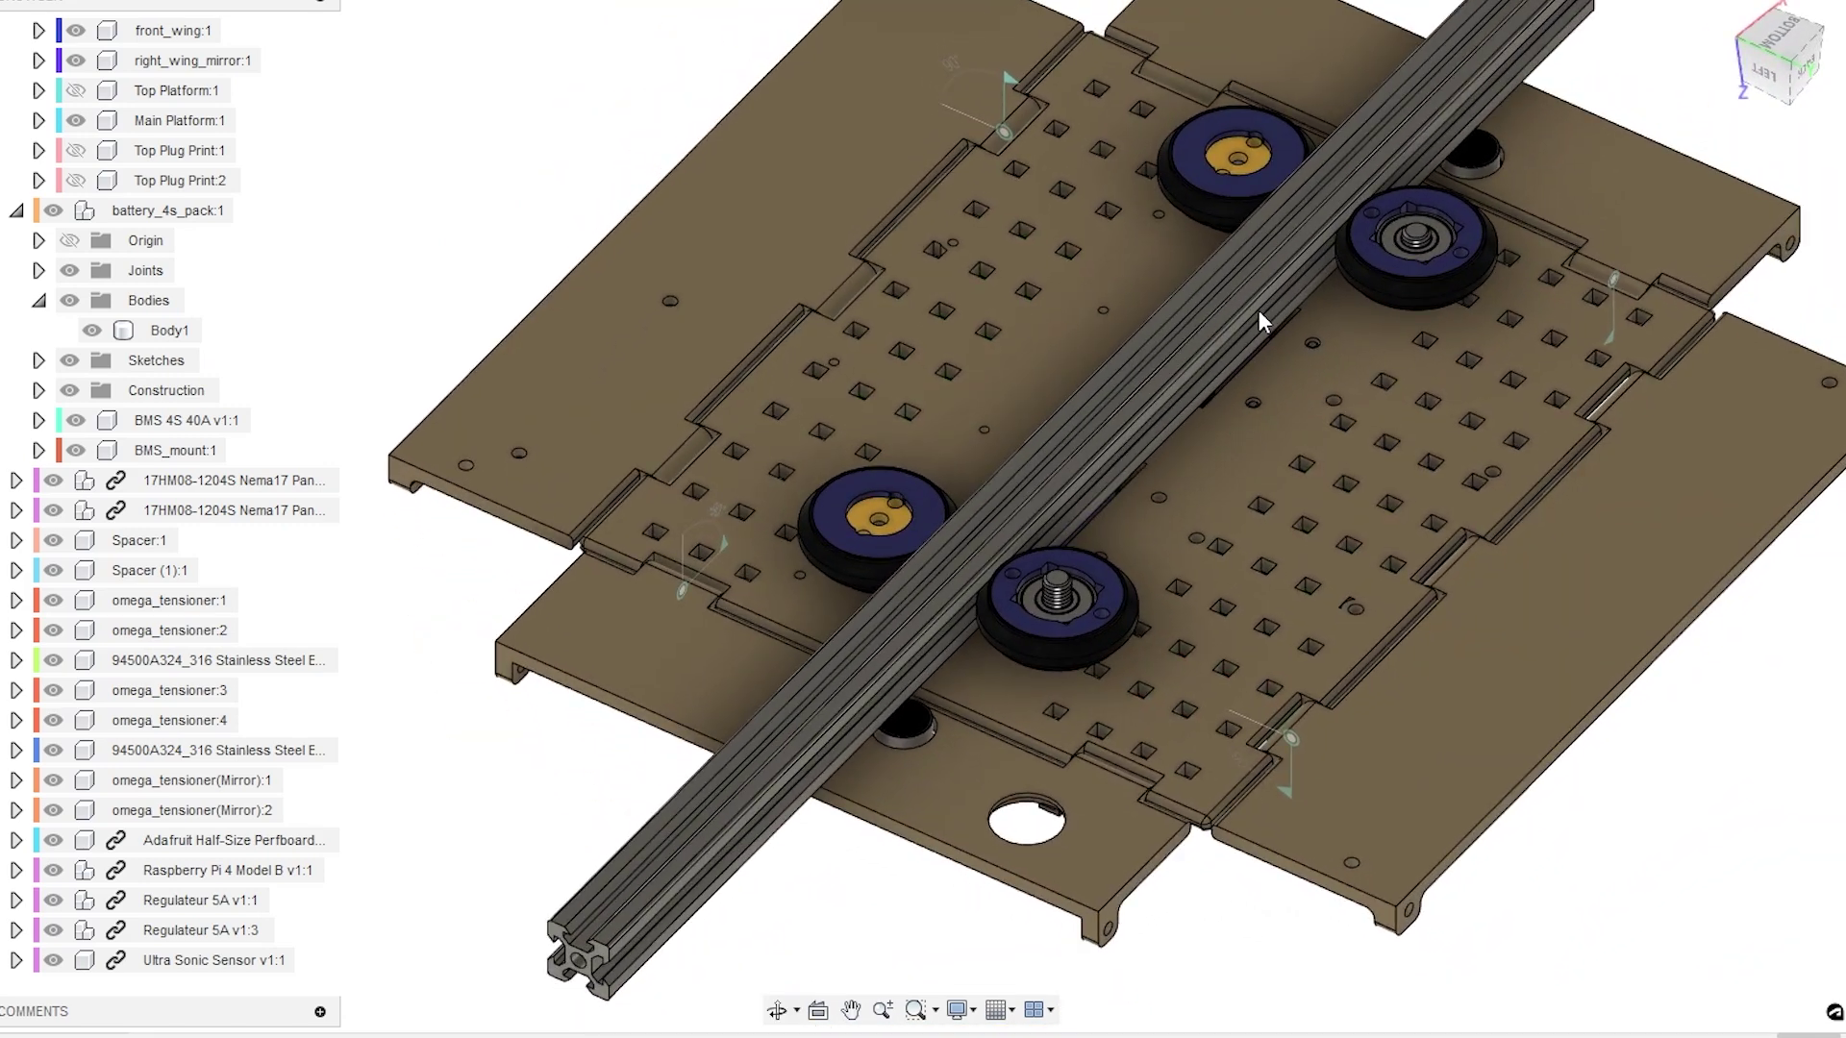
scroll(1259, 309, "up", 3)
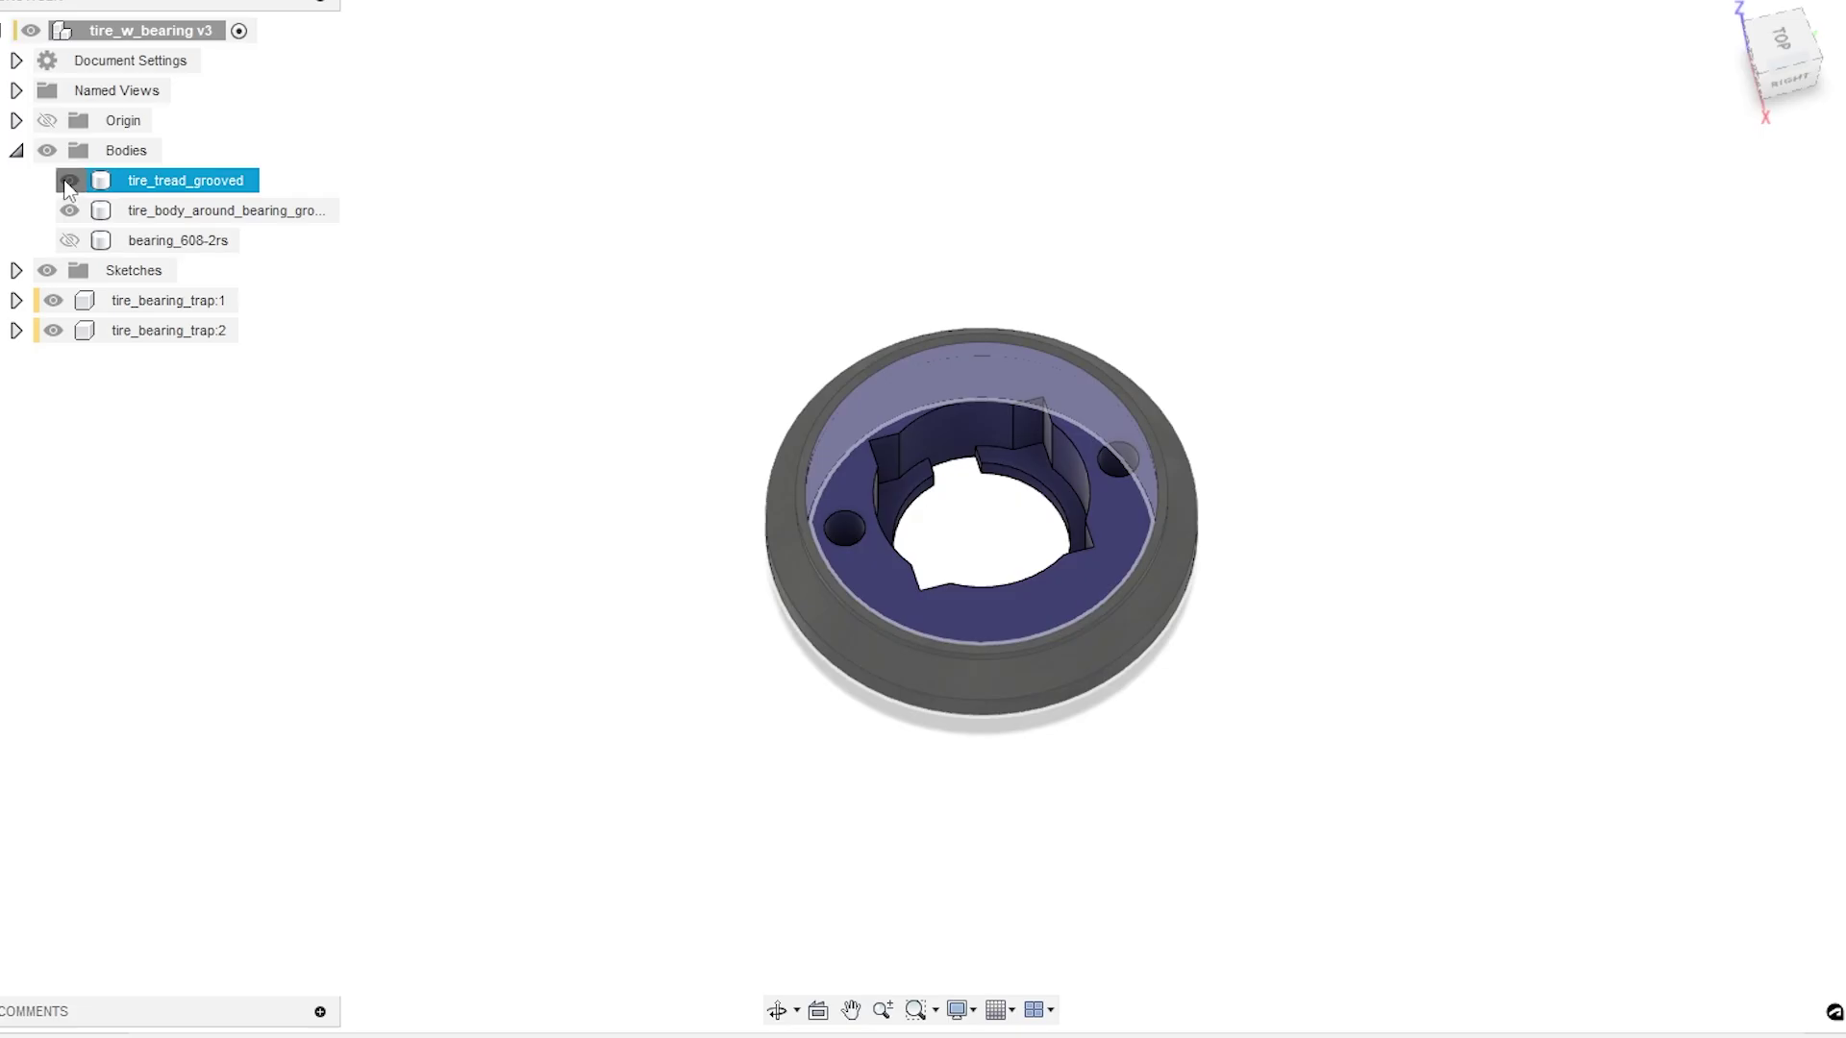
- Hide the tire_tread_grooved body to inspect the wheel core, and show the bearing_608-2rs body in the wheel
left_click(69, 181)
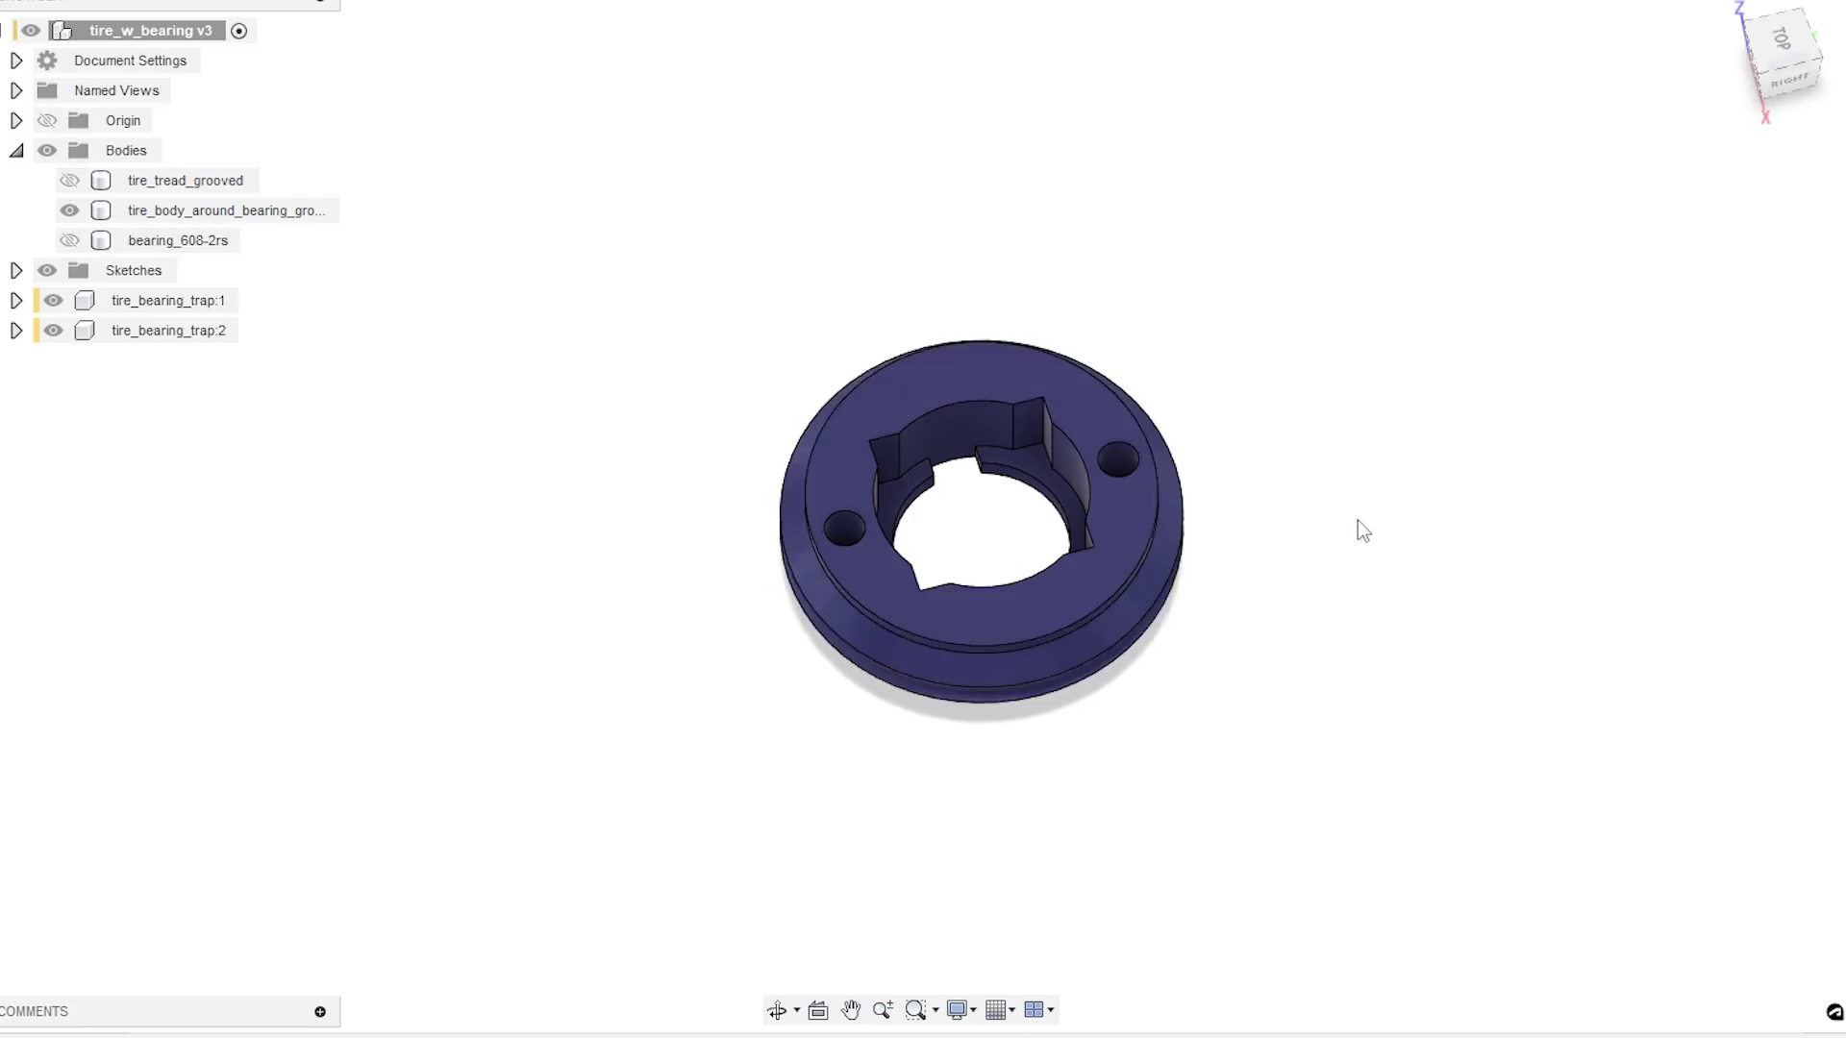
left_click_drag(1358, 521, 1324, 387)
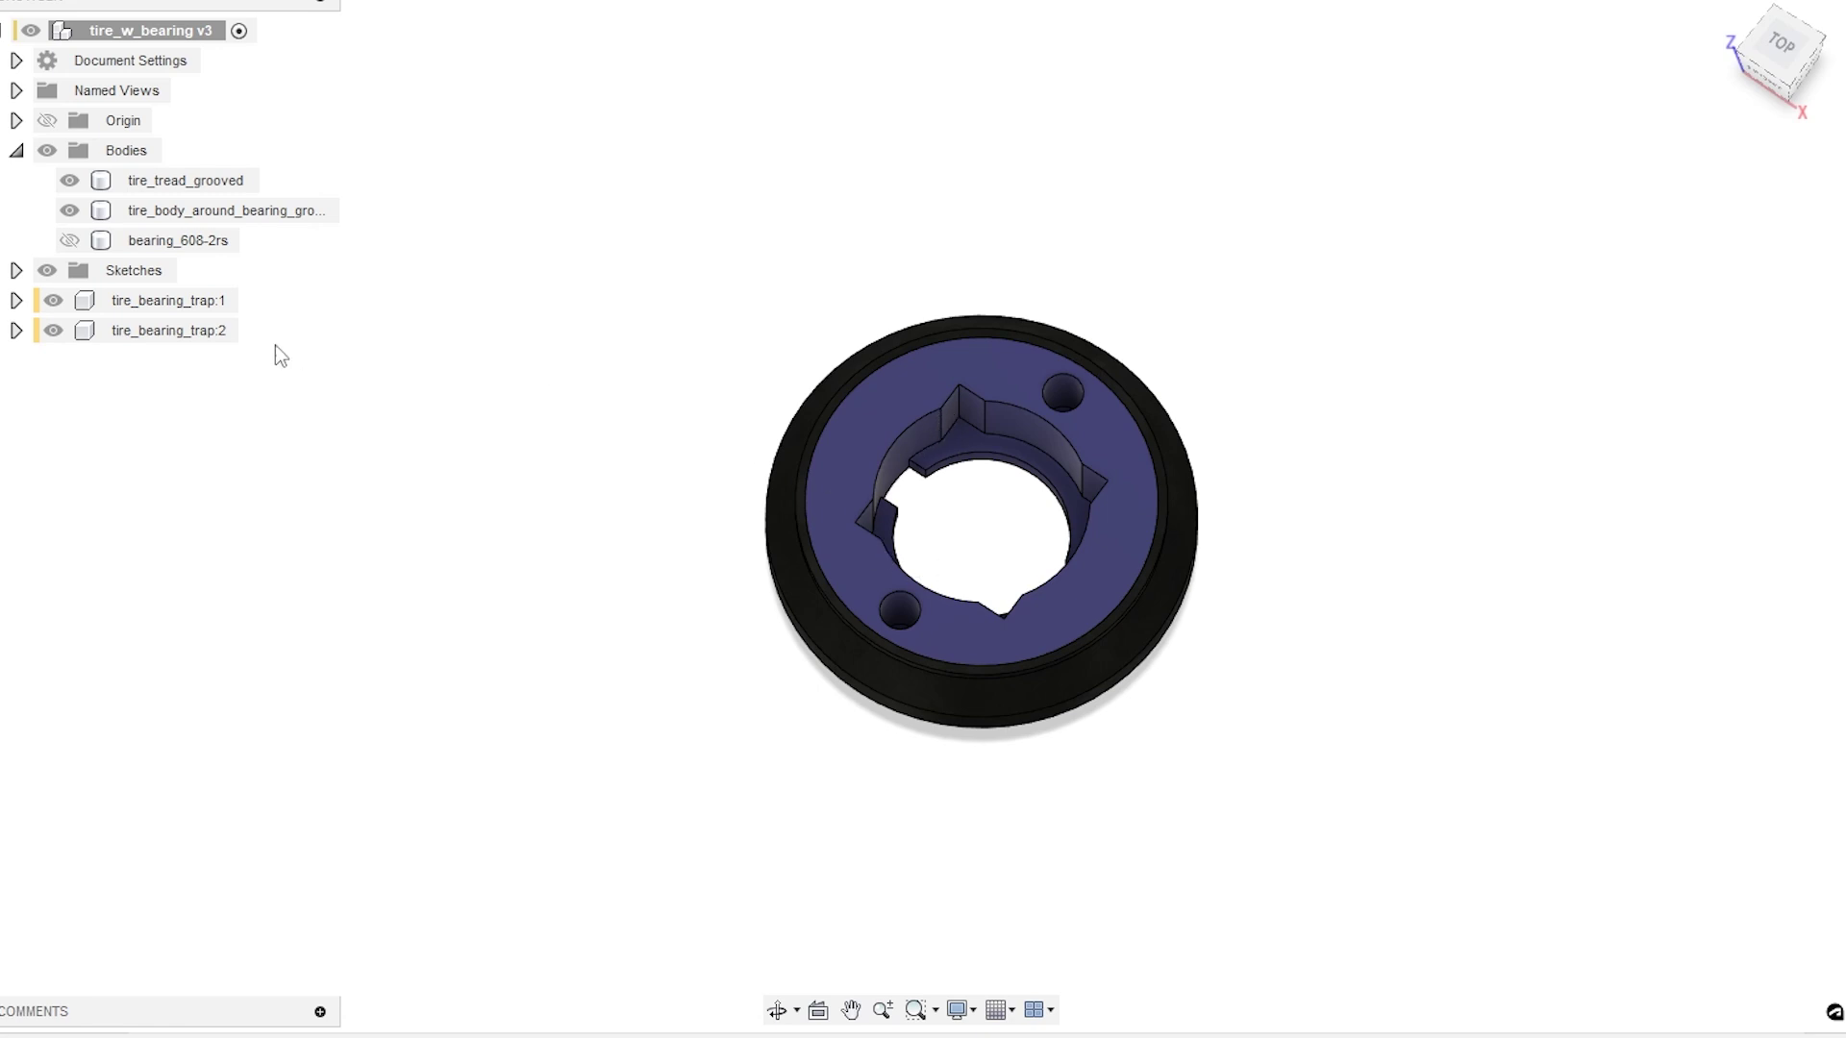
left_click(68, 240)
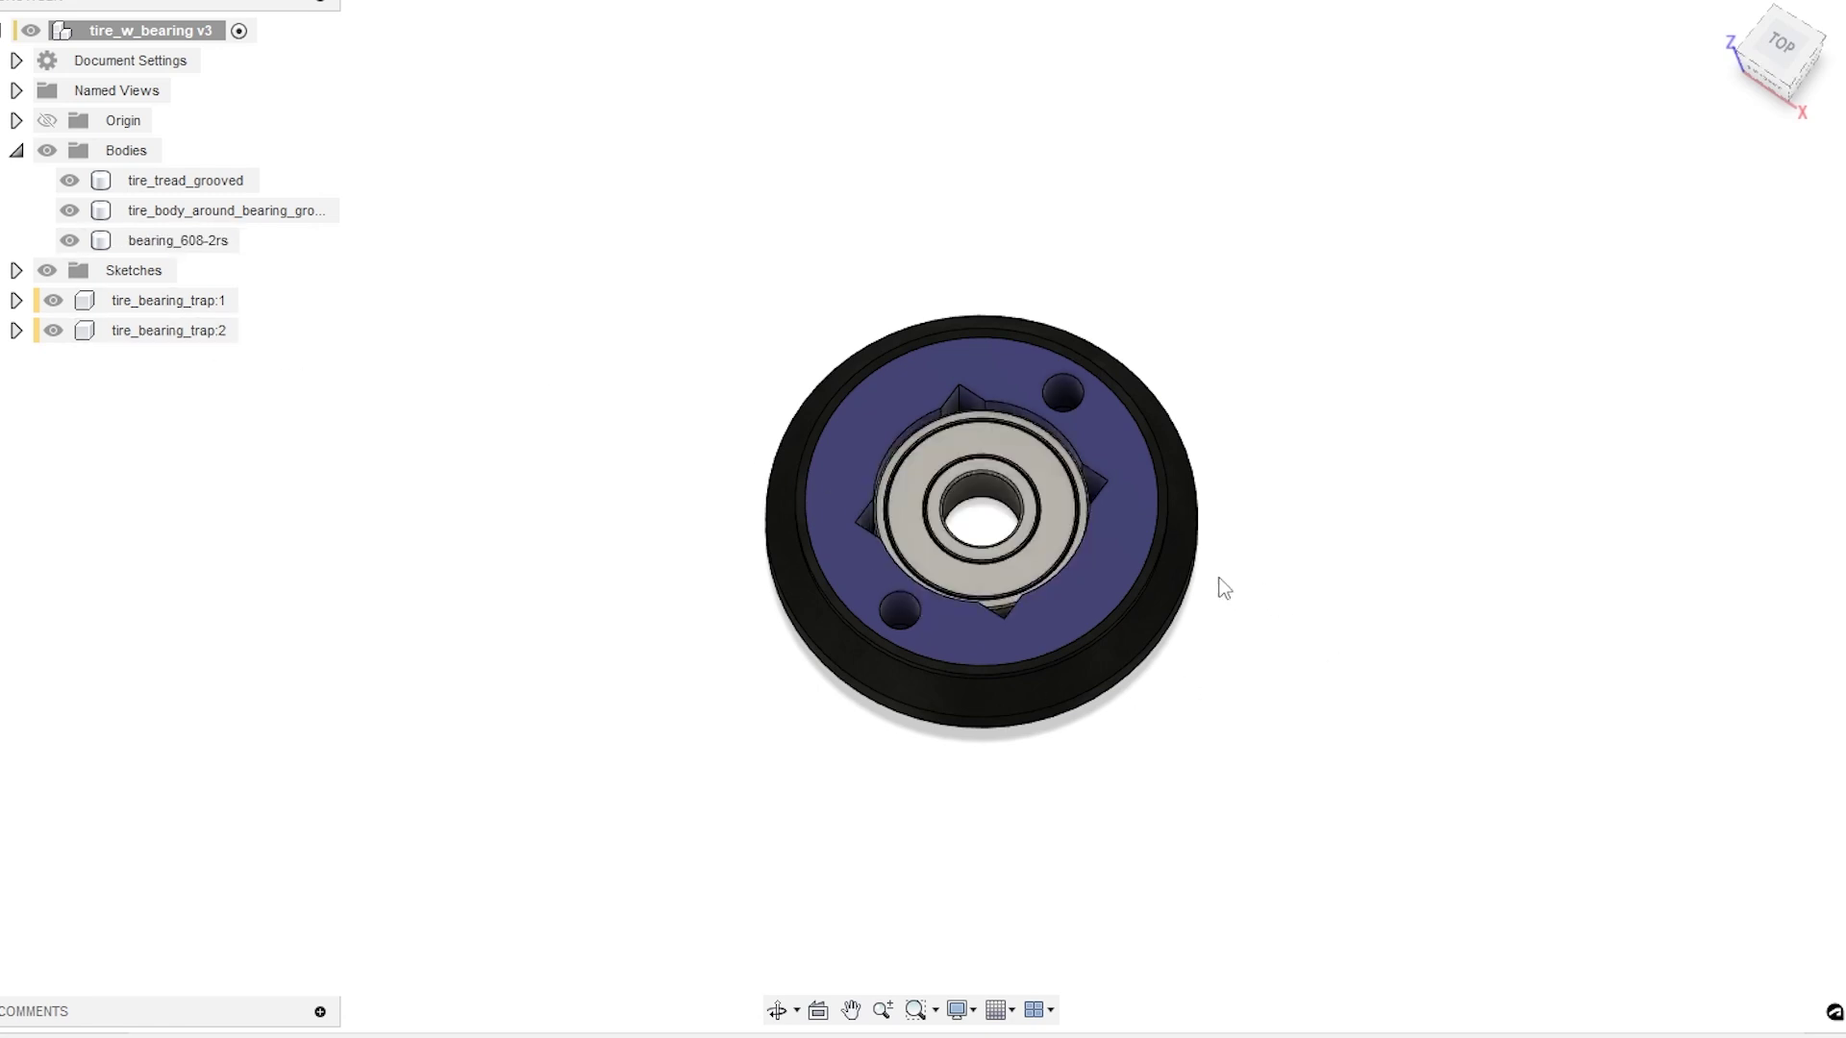
left_click_drag(1327, 549, 1303, 596)
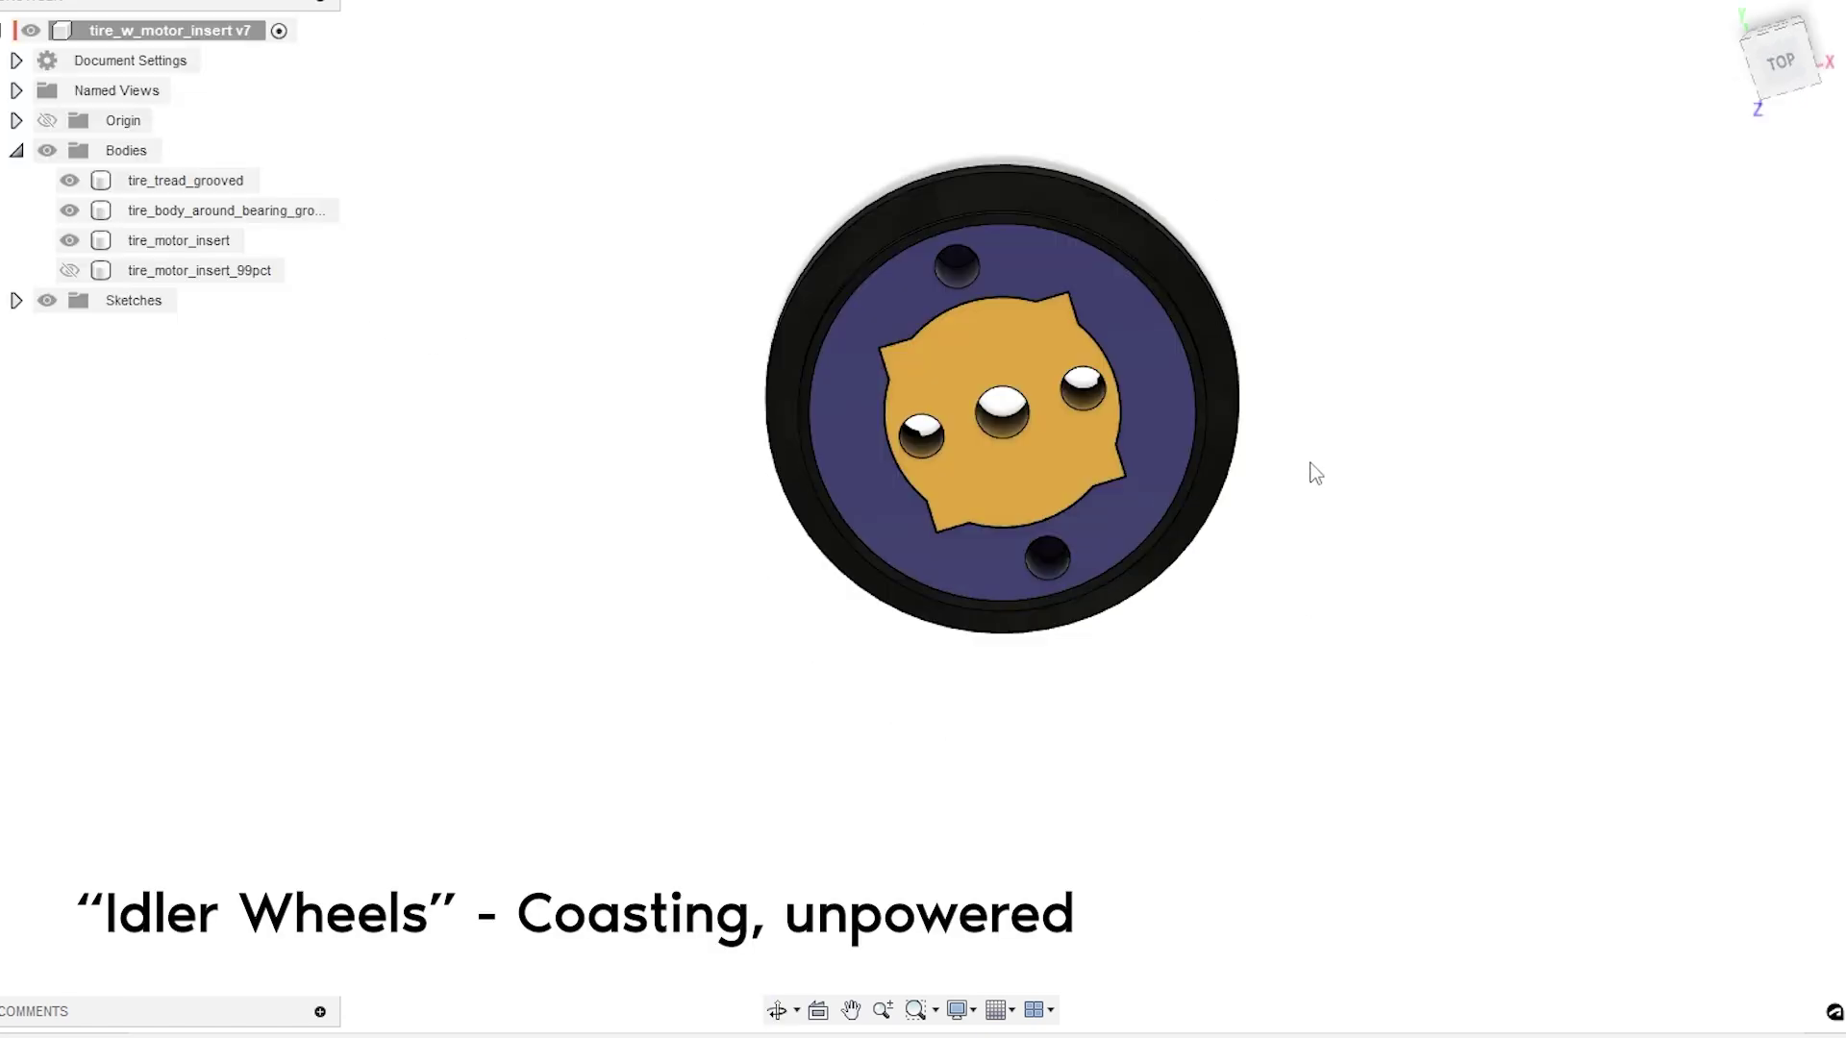
- Hide the tire_tread_grooved body to inspect the motor insert from both sides of the wheel core, and show the tread again
mouse_move(1315, 473)
left_mouse_down()
mouse_move(1323, 383)
mouse_move(1302, 453)
left_mouse_up()
left_click(69, 180)
left_click(69, 210)
left_click_drag(946, 769, 1001, 709)
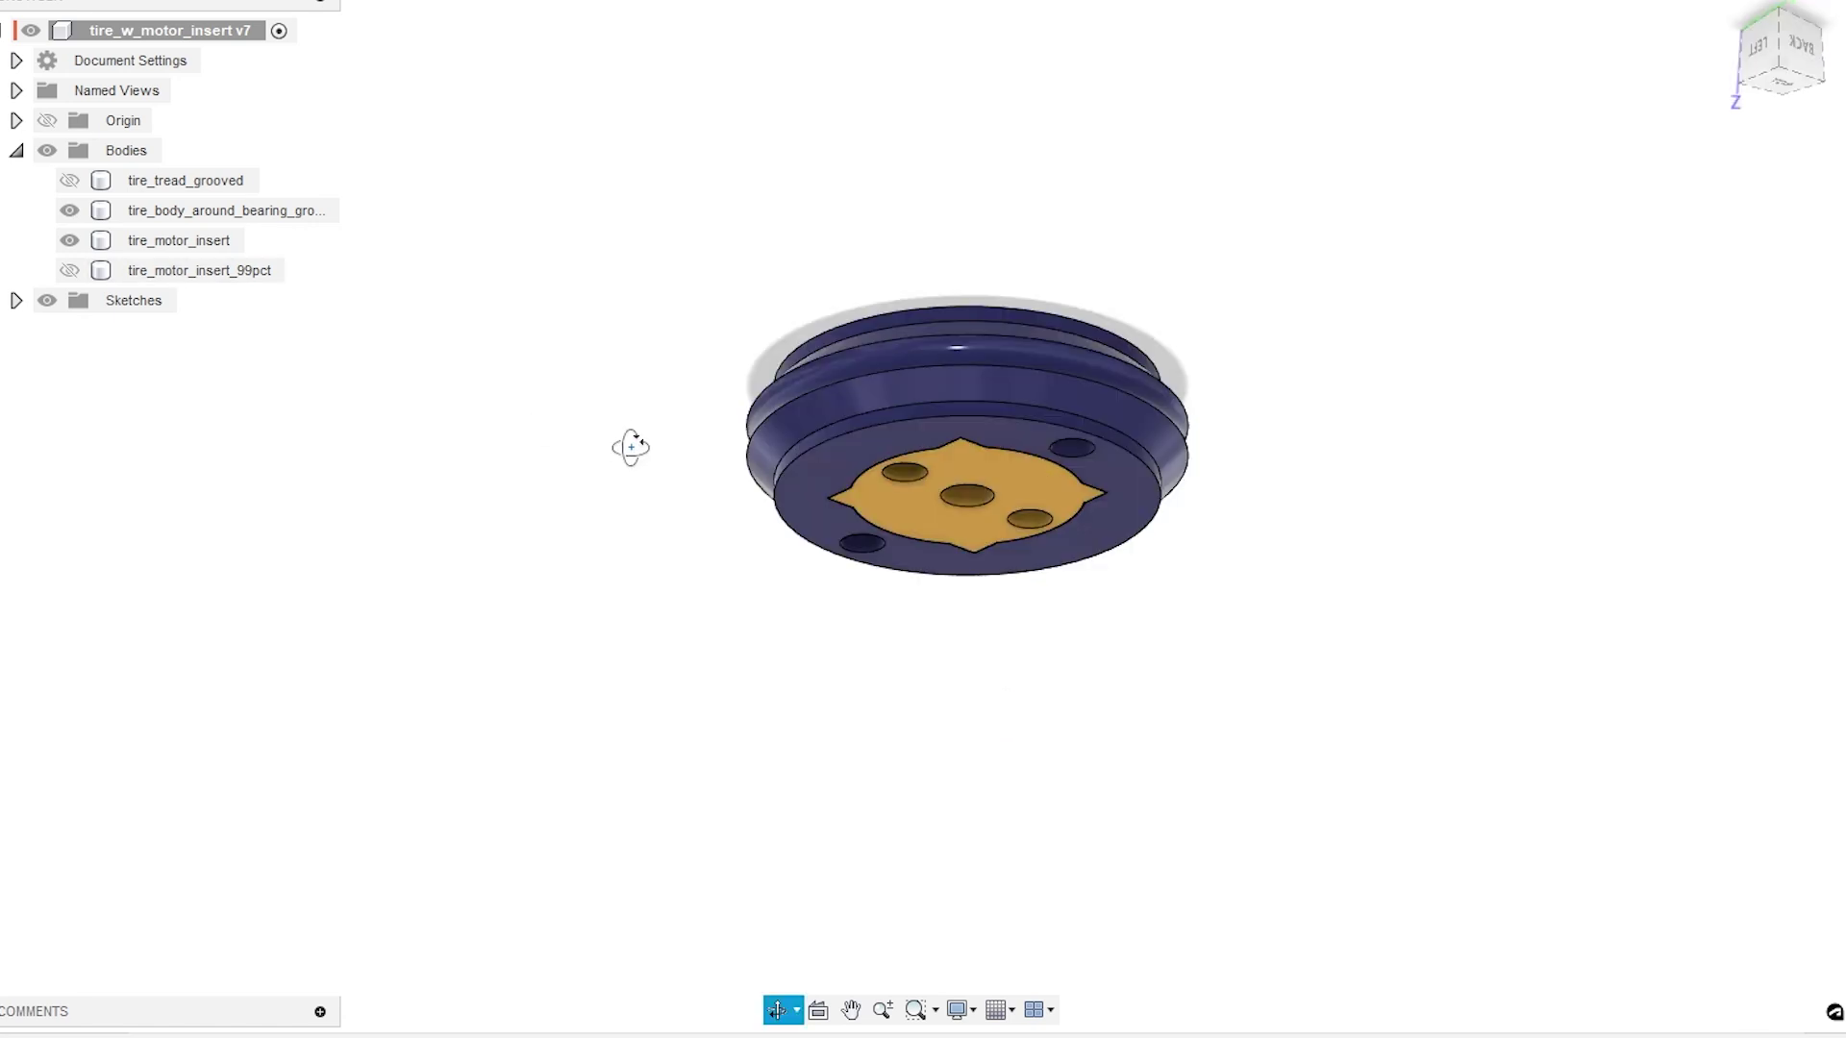
left_click_drag(631, 447, 815, 632)
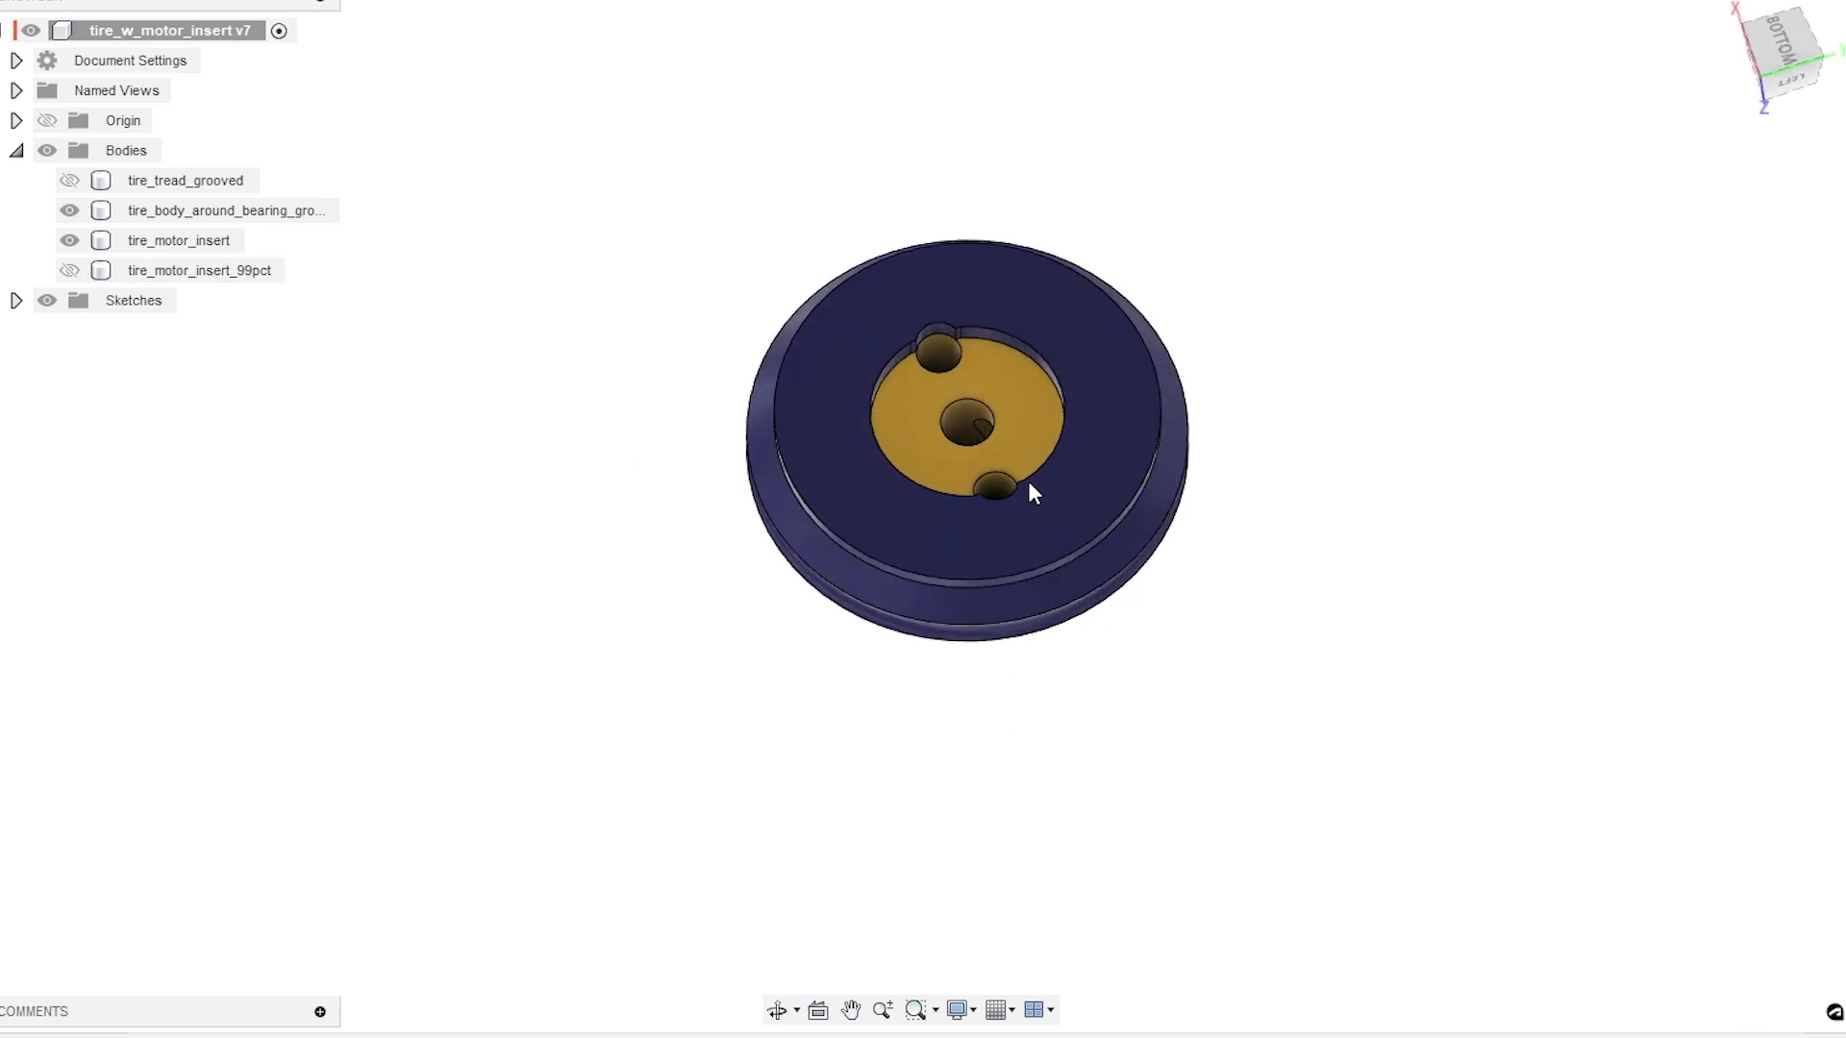
left_click_drag(931, 344, 865, 288)
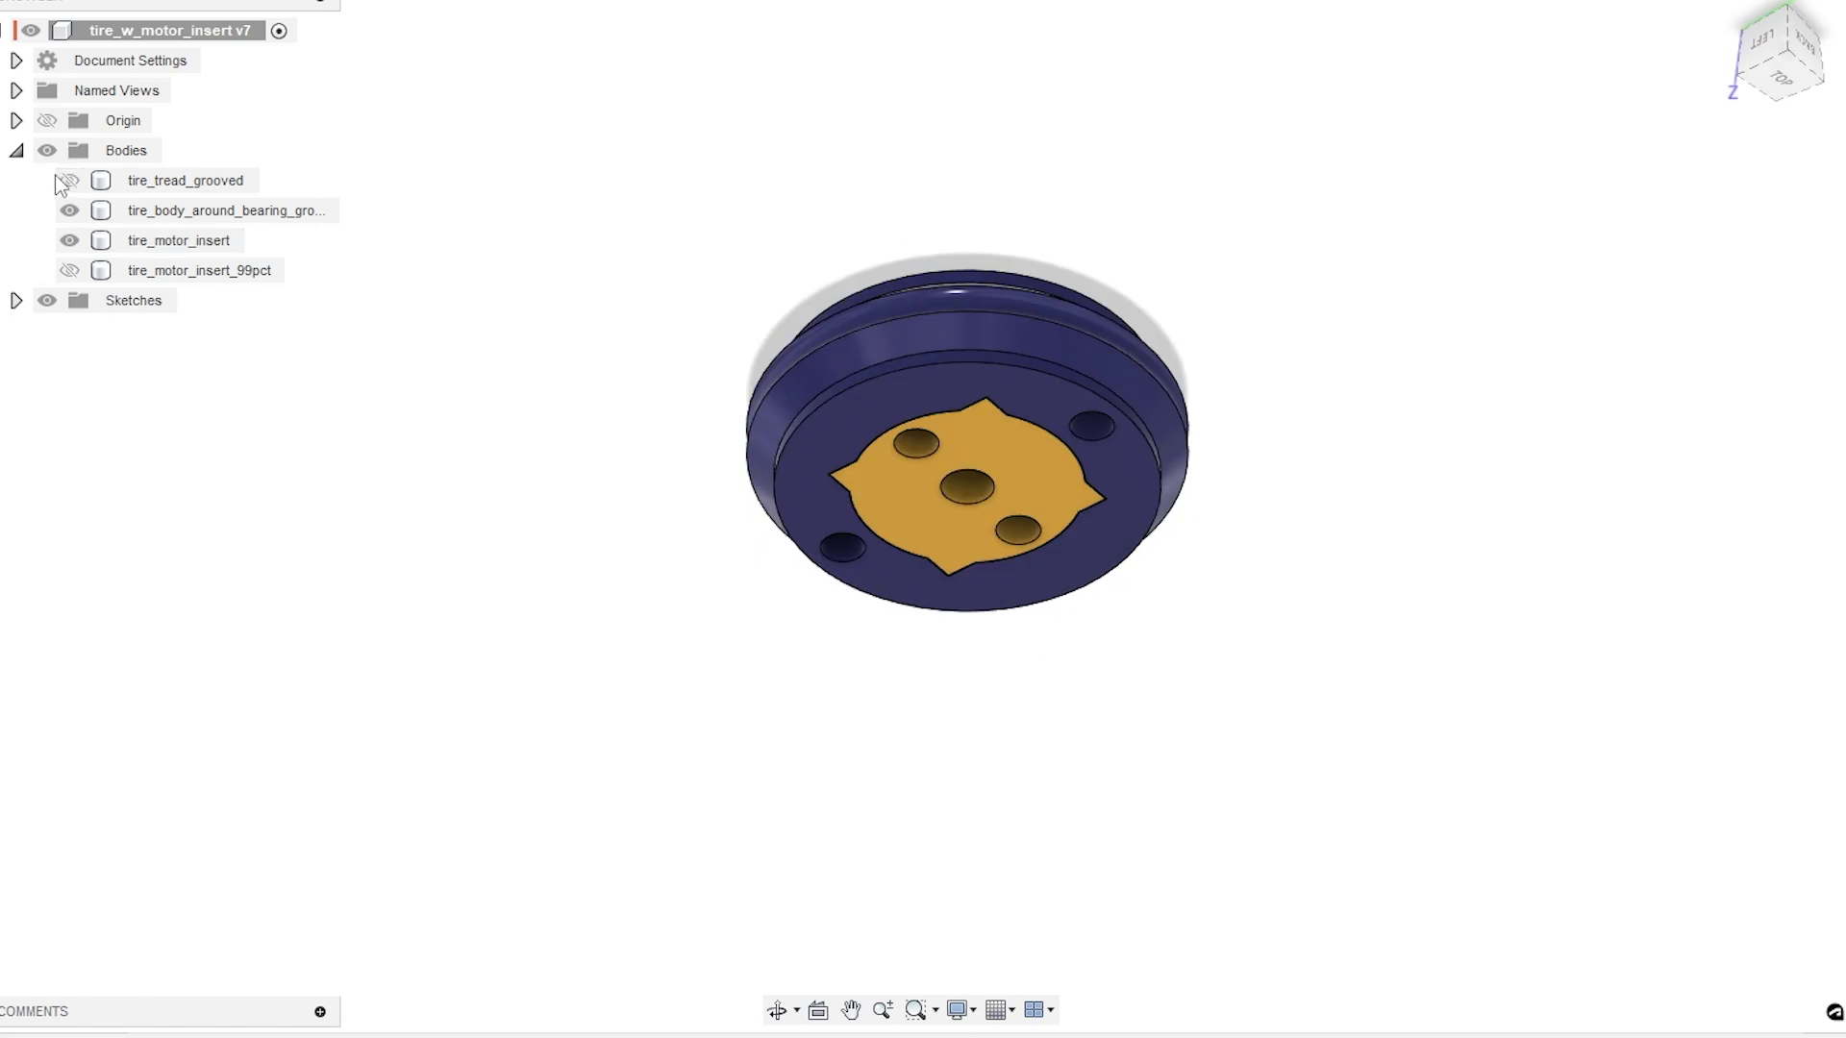
left_click(69, 180)
left_click_drag(96, 190, 602, 416)
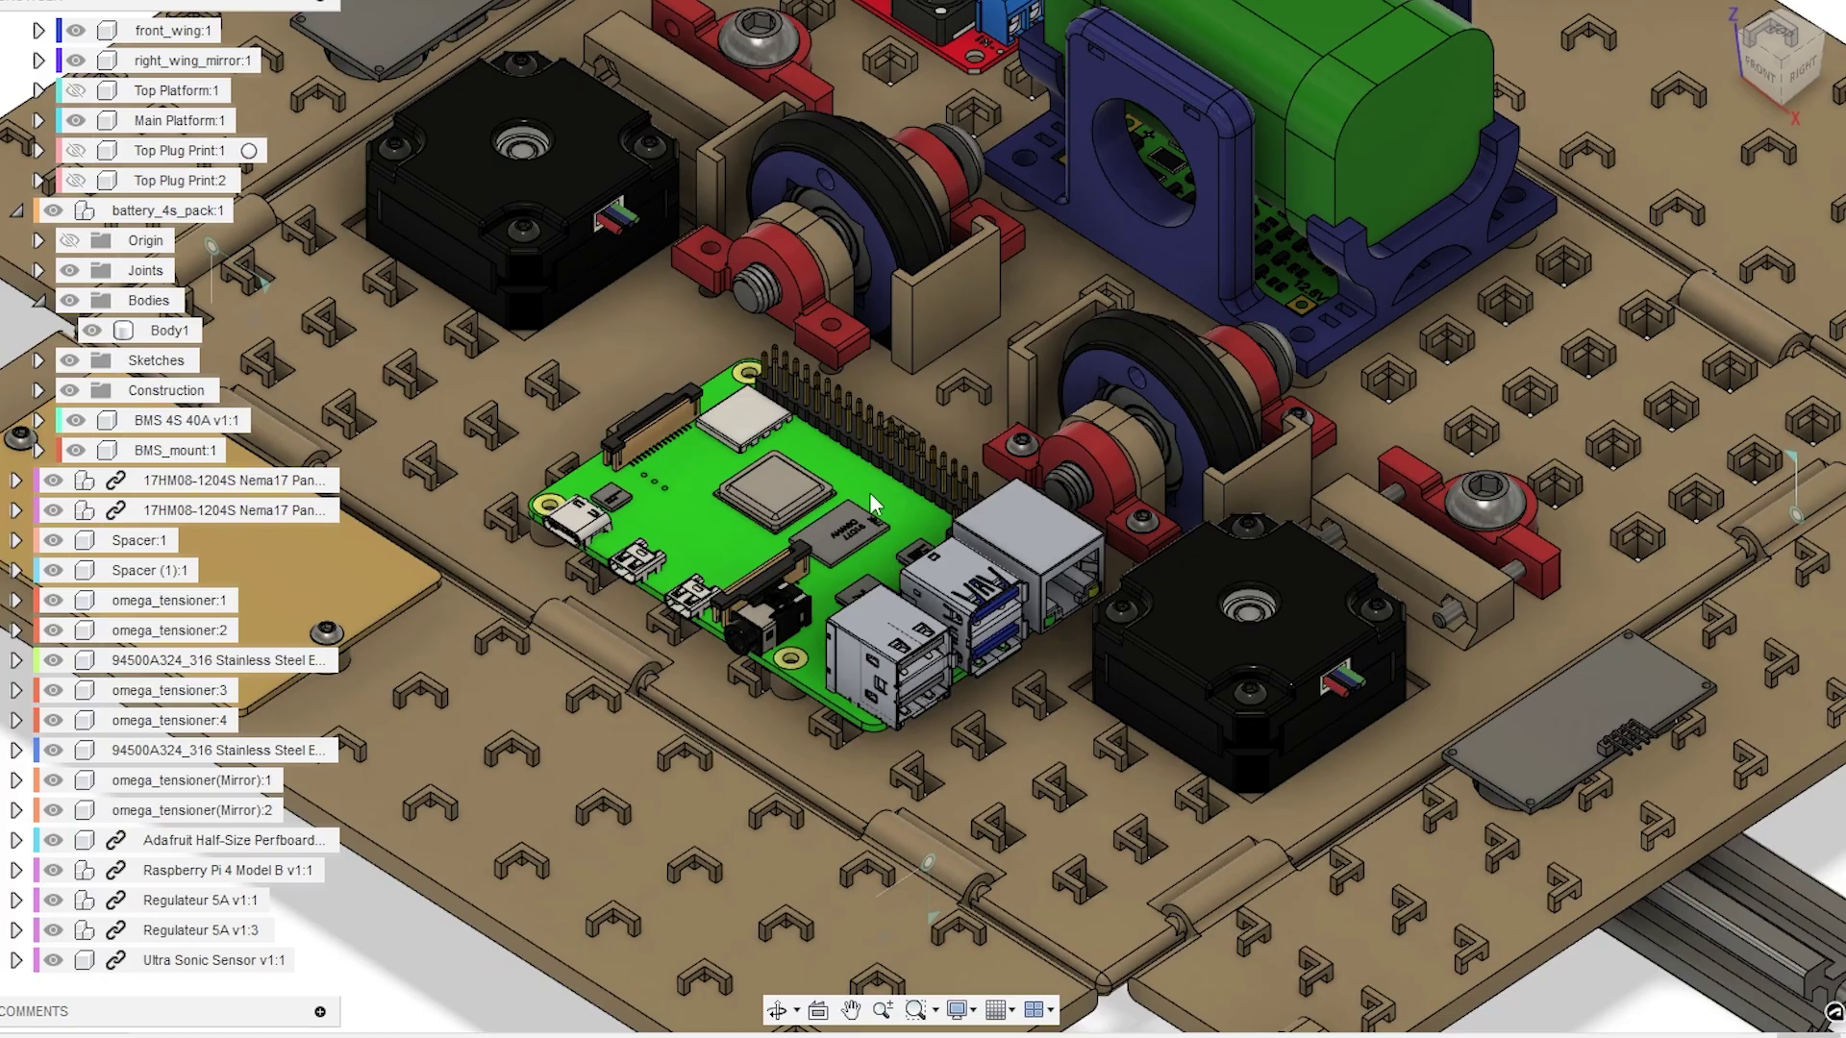
- Examine the assembled platform's stepper motors, grooved wheels, Raspberry Pi, tensioners and ultrasonic sensor up close
scroll(873, 505, "down", 2)
left_click_drag(1607, 215, 1022, 613)
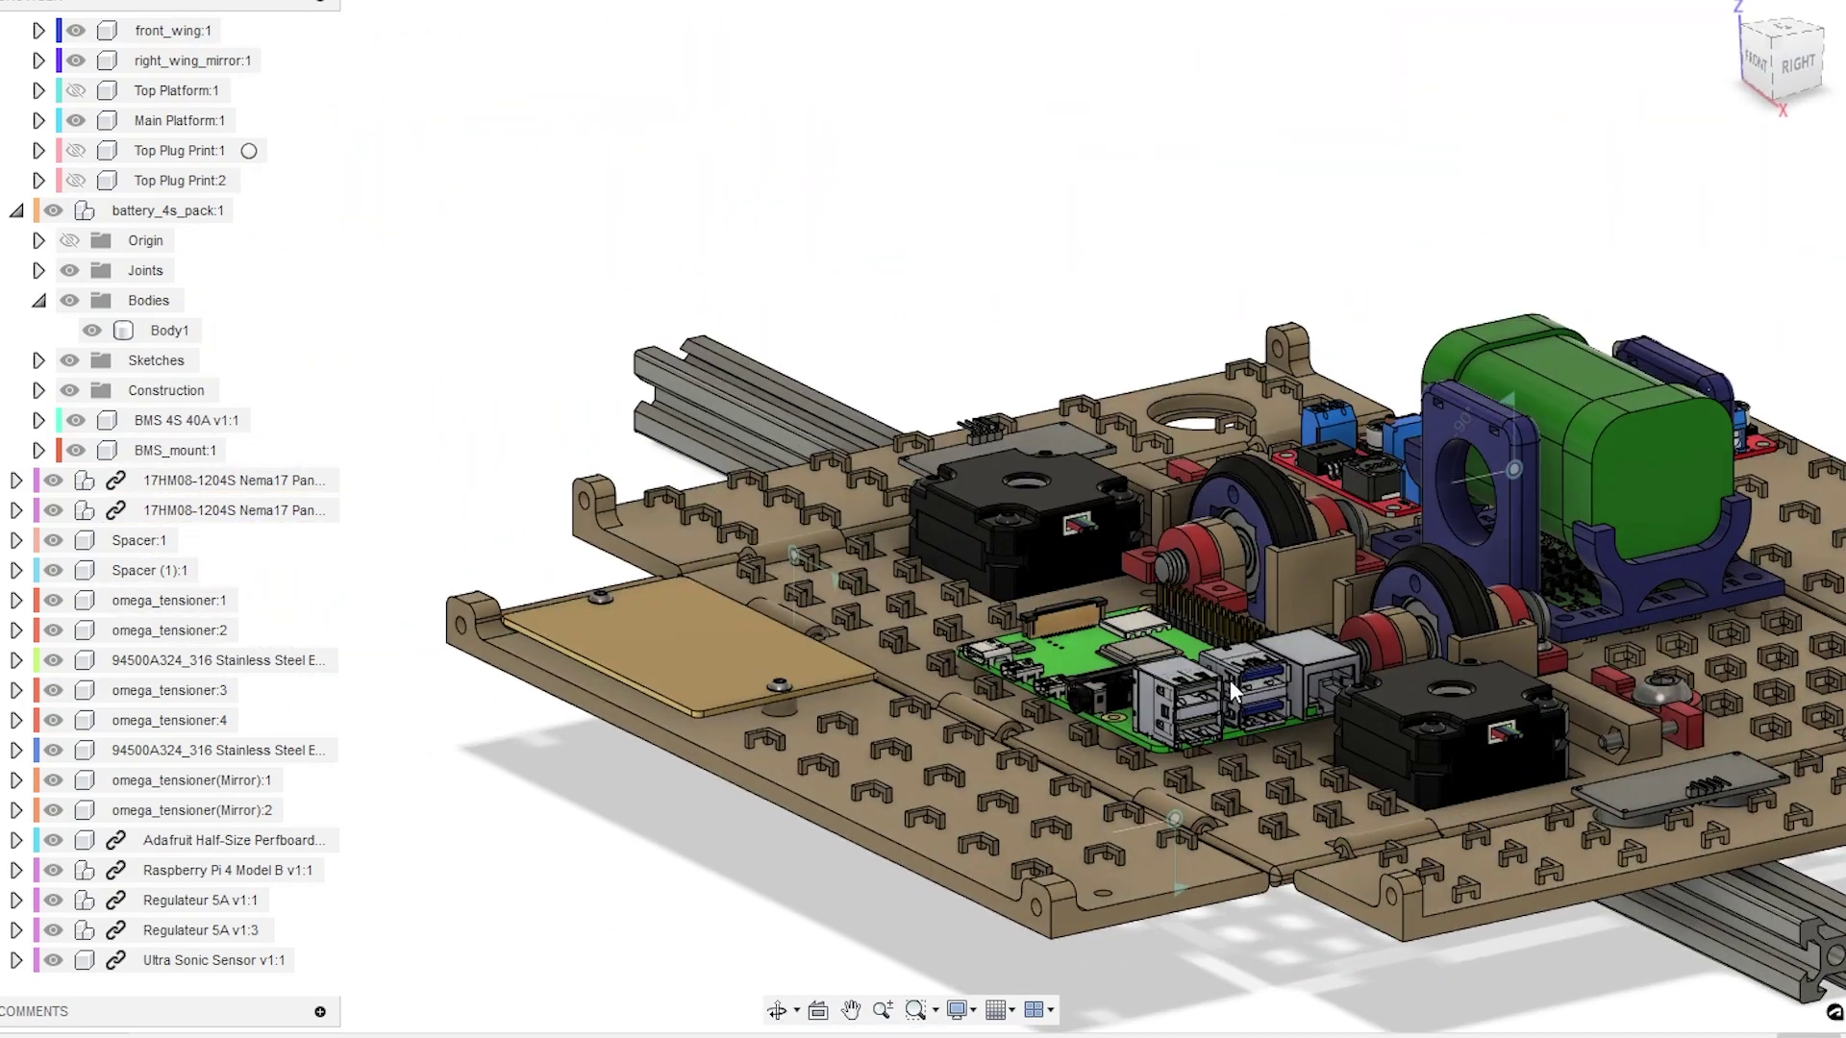
scroll(1248, 672, "down", 1)
scroll(1242, 665, "up", 4)
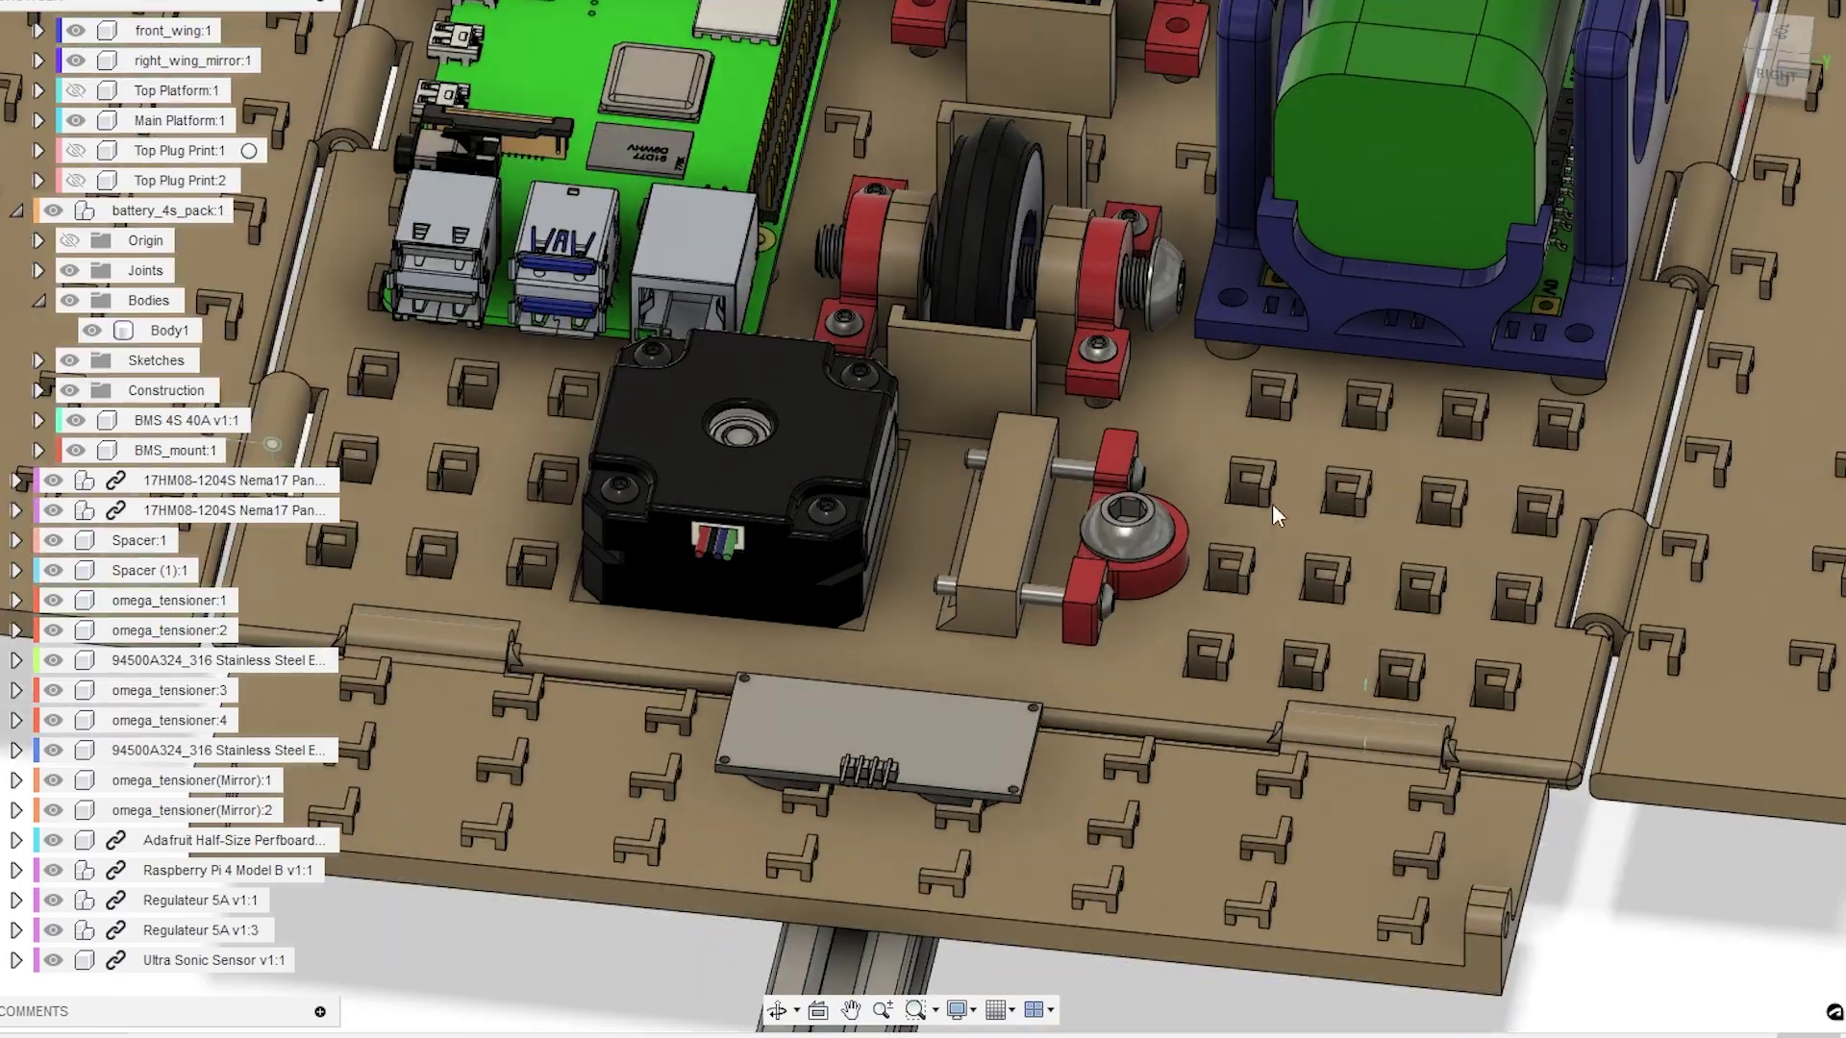
left_click_drag(1184, 561, 1206, 480)
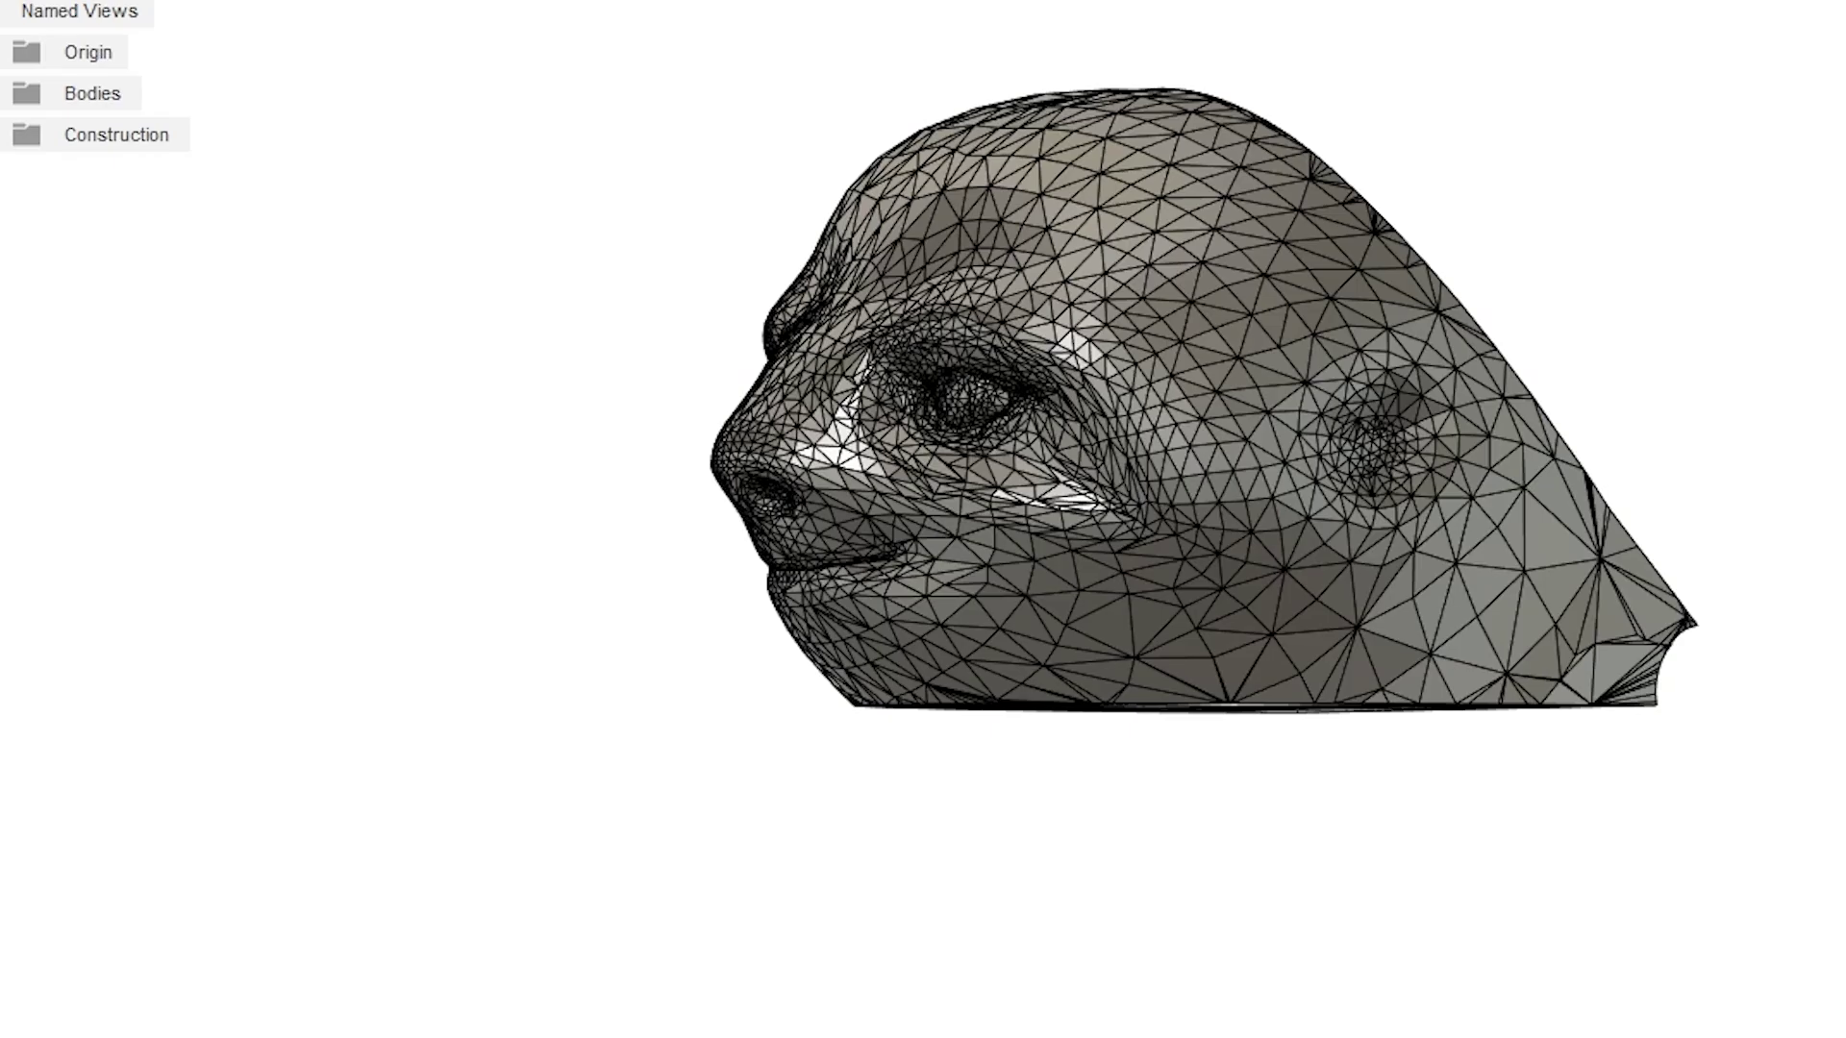
- Examine the sloth face mesh from its profile round to the front and the hollow back with the oak1_bare_pcb board
left_click_drag(609, 1033, 836, 942)
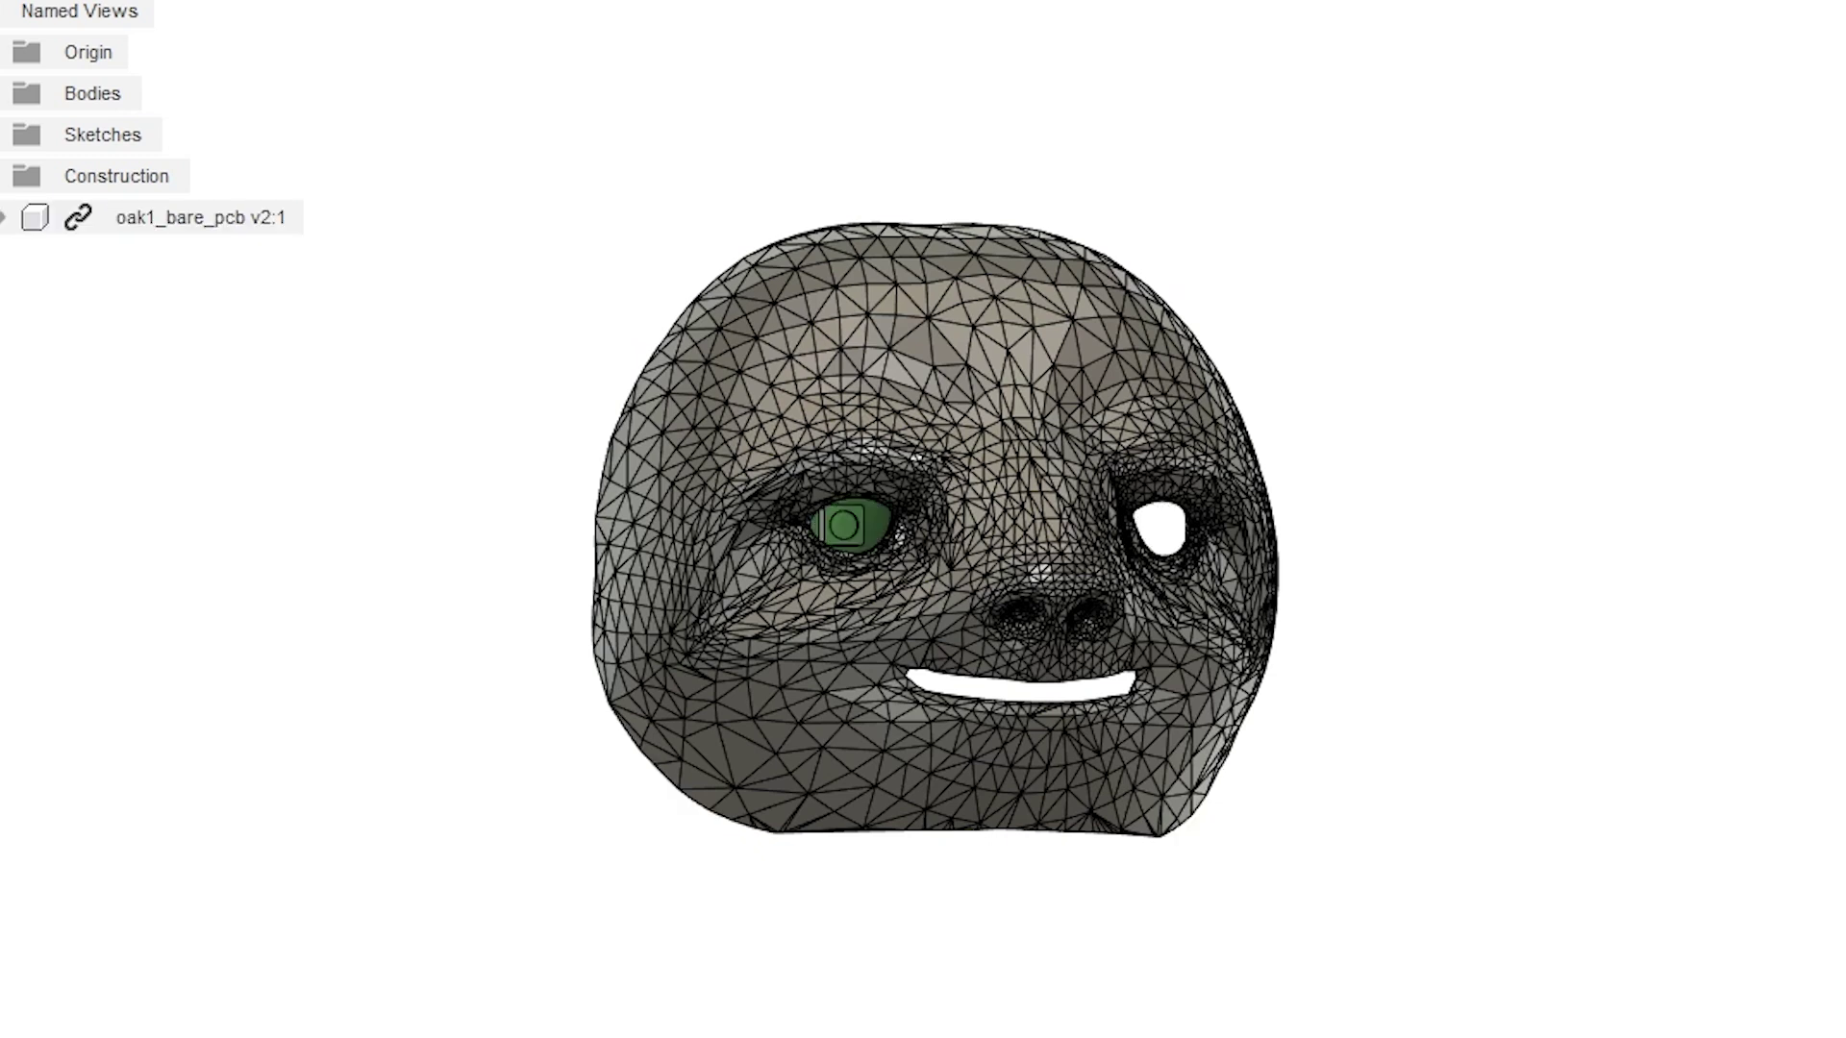
left_click_drag(836, 942, 1301, 952)
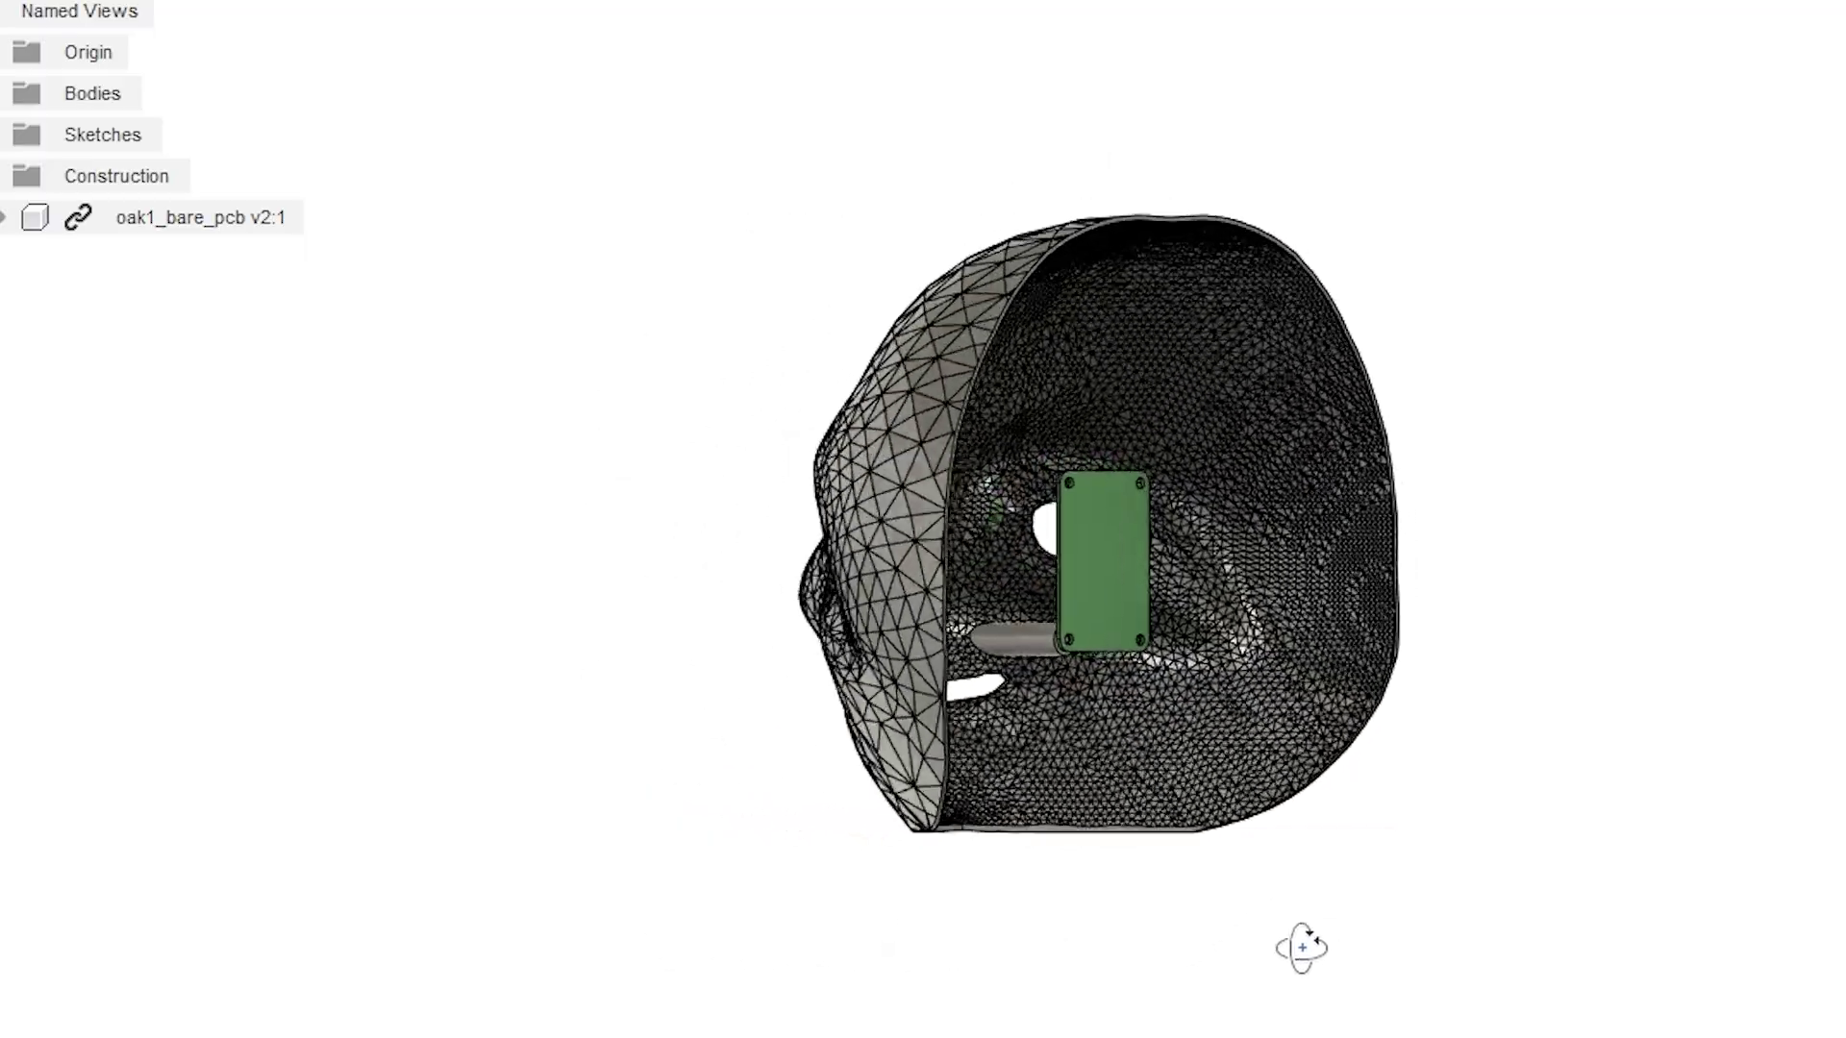
- Set up a one-sided Join extrusion of the two Sketch7 profiles with a To Object extent, choosing the target among the overlapping items
left_click(1730, 685)
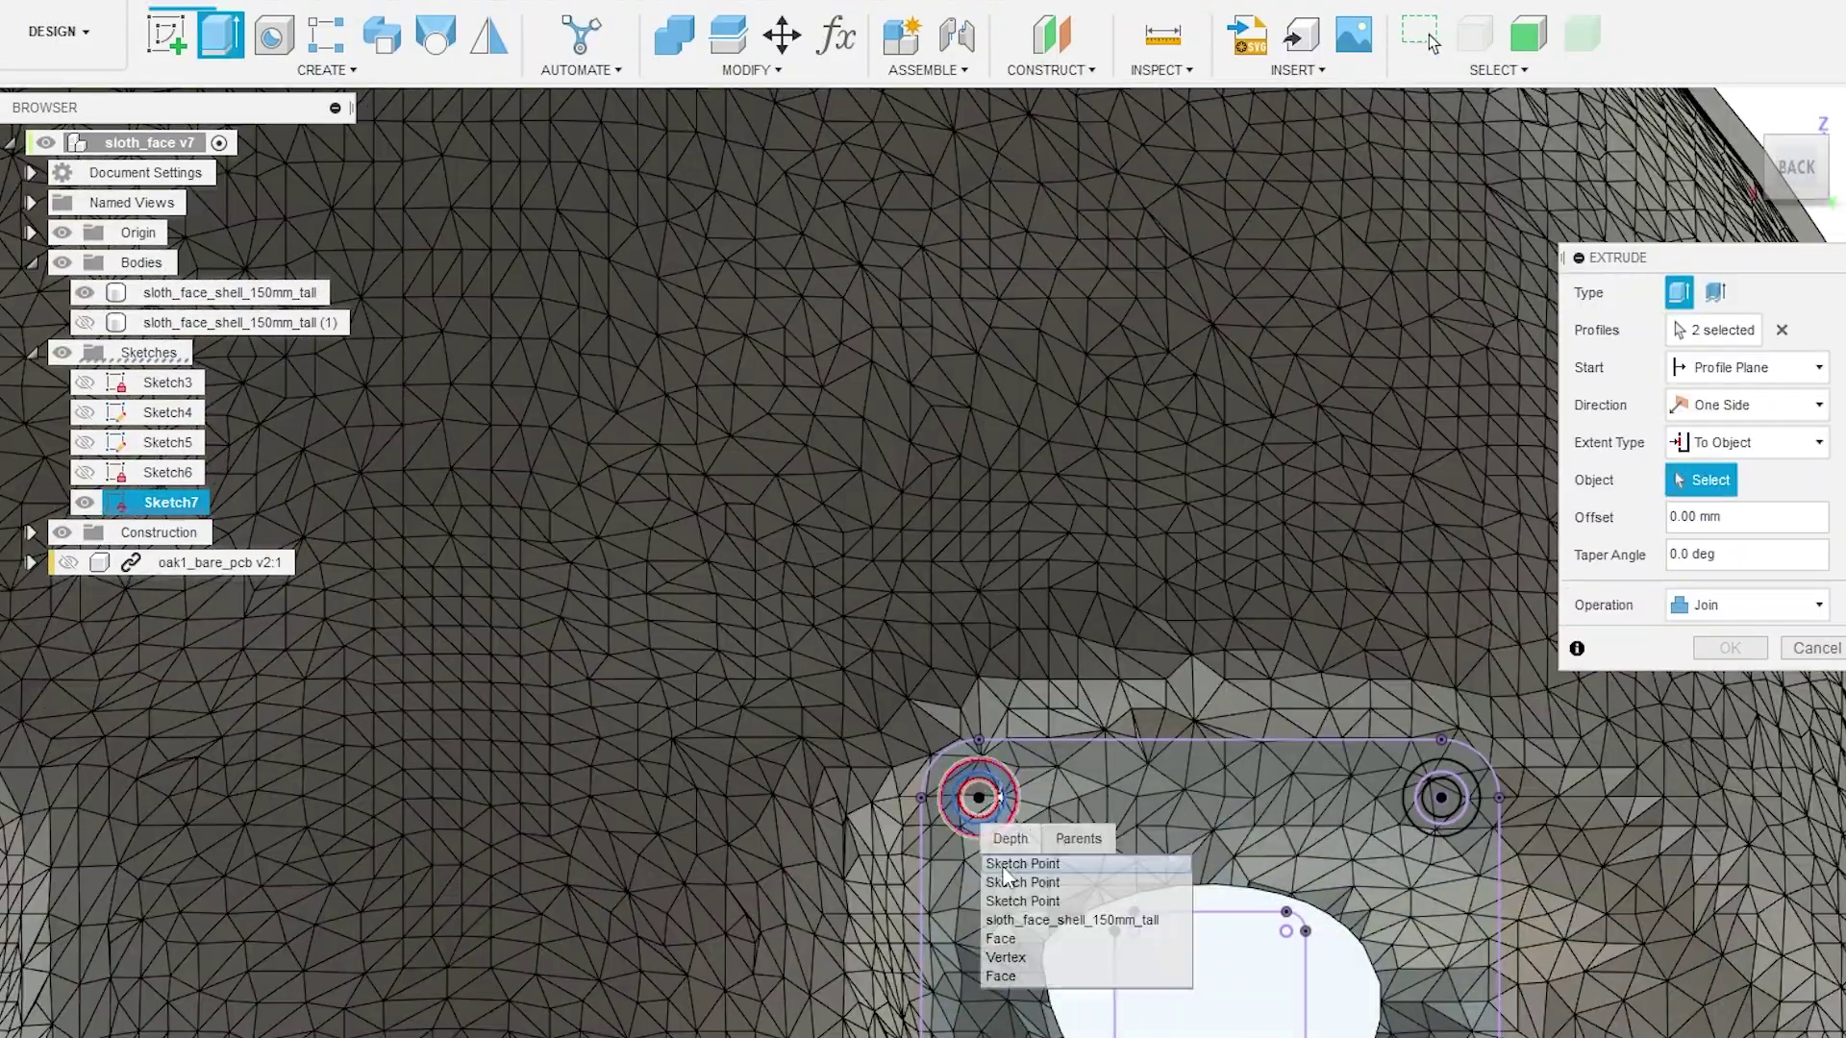
left_click(1004, 864)
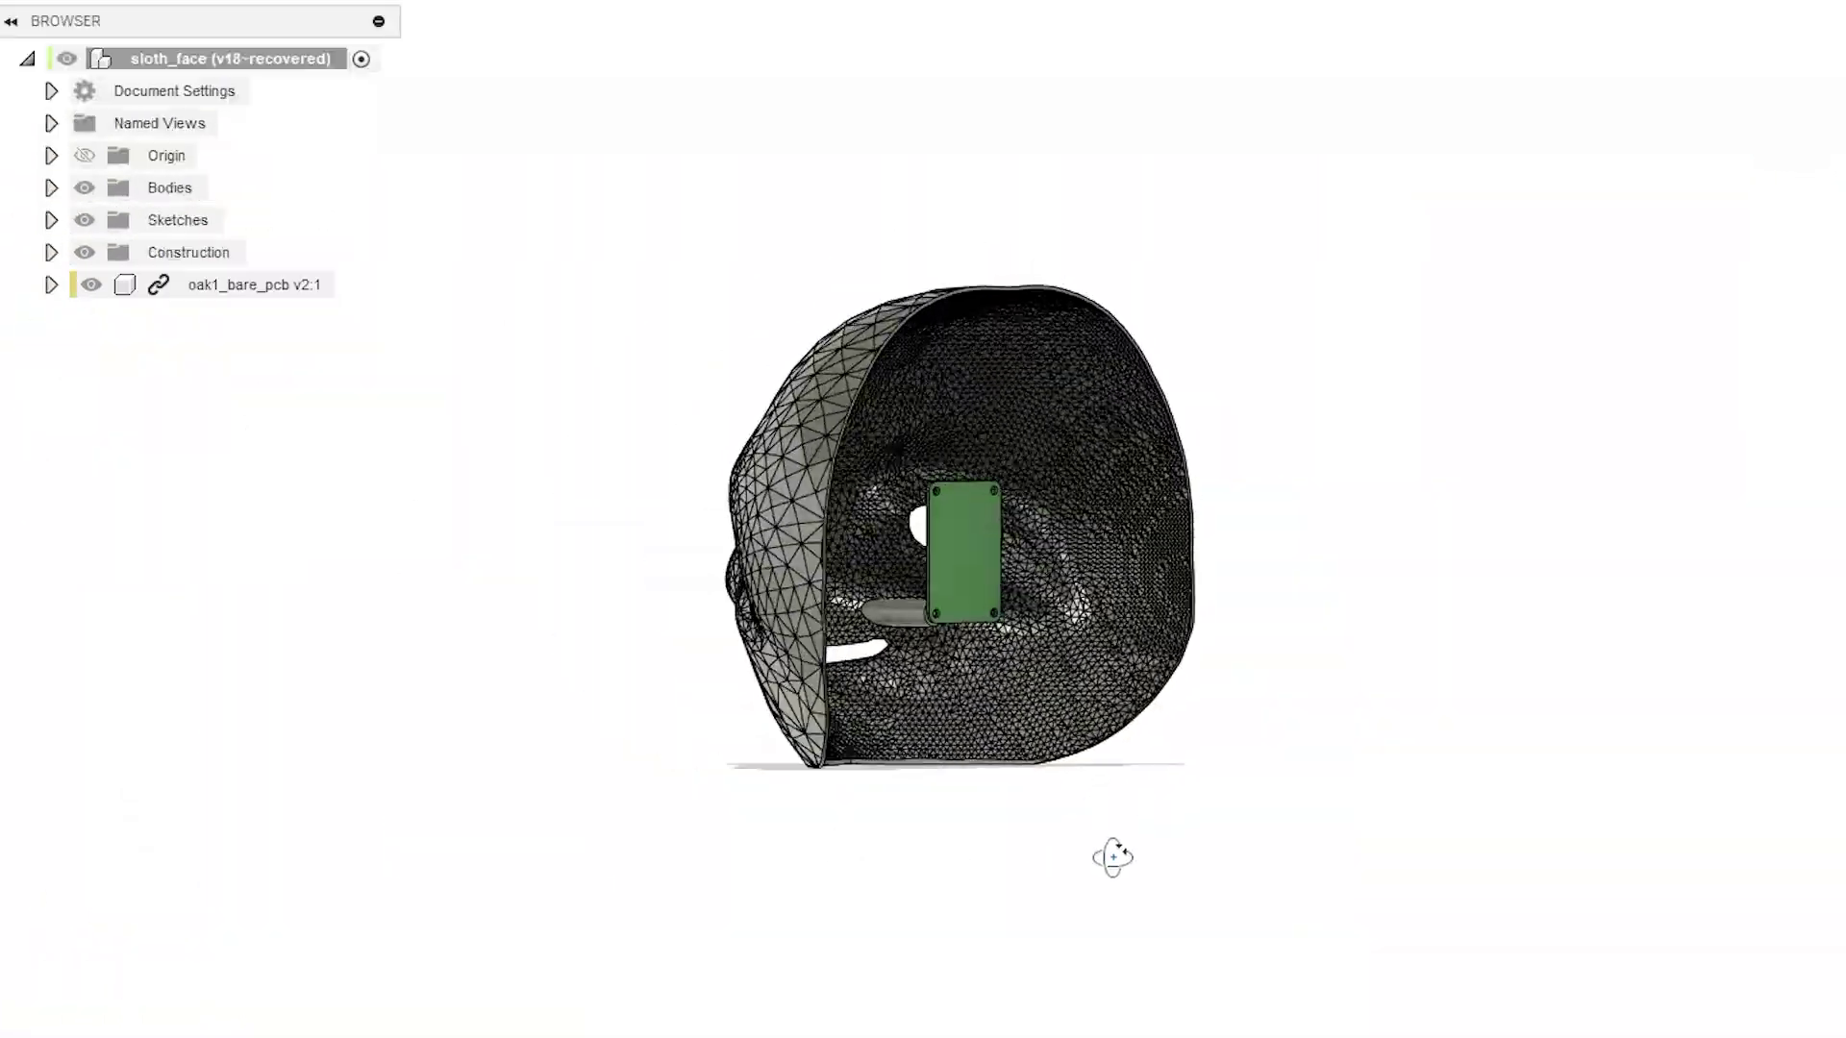
- Examine the inside of the sloth face with its camera board and the static_face_mount bracket
left_click_drag(1112, 857, 688, 958)
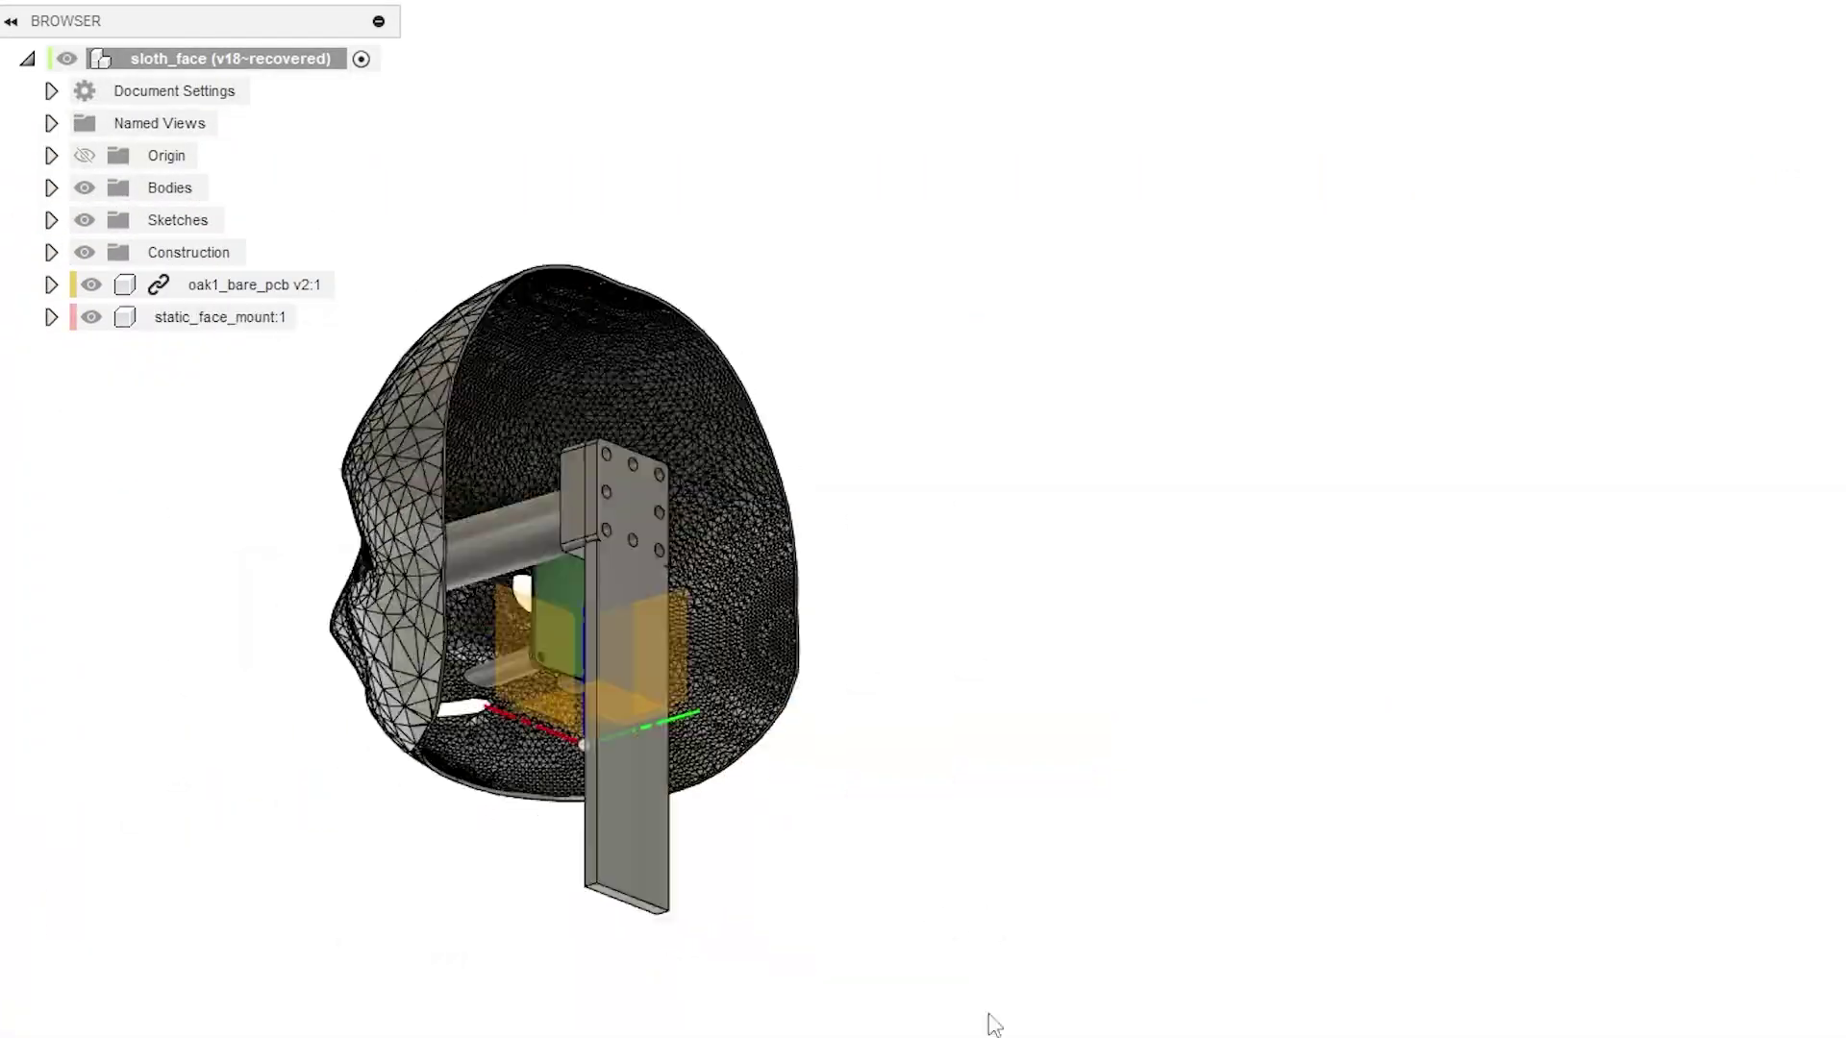
left_click_drag(994, 1025, 1410, 989)
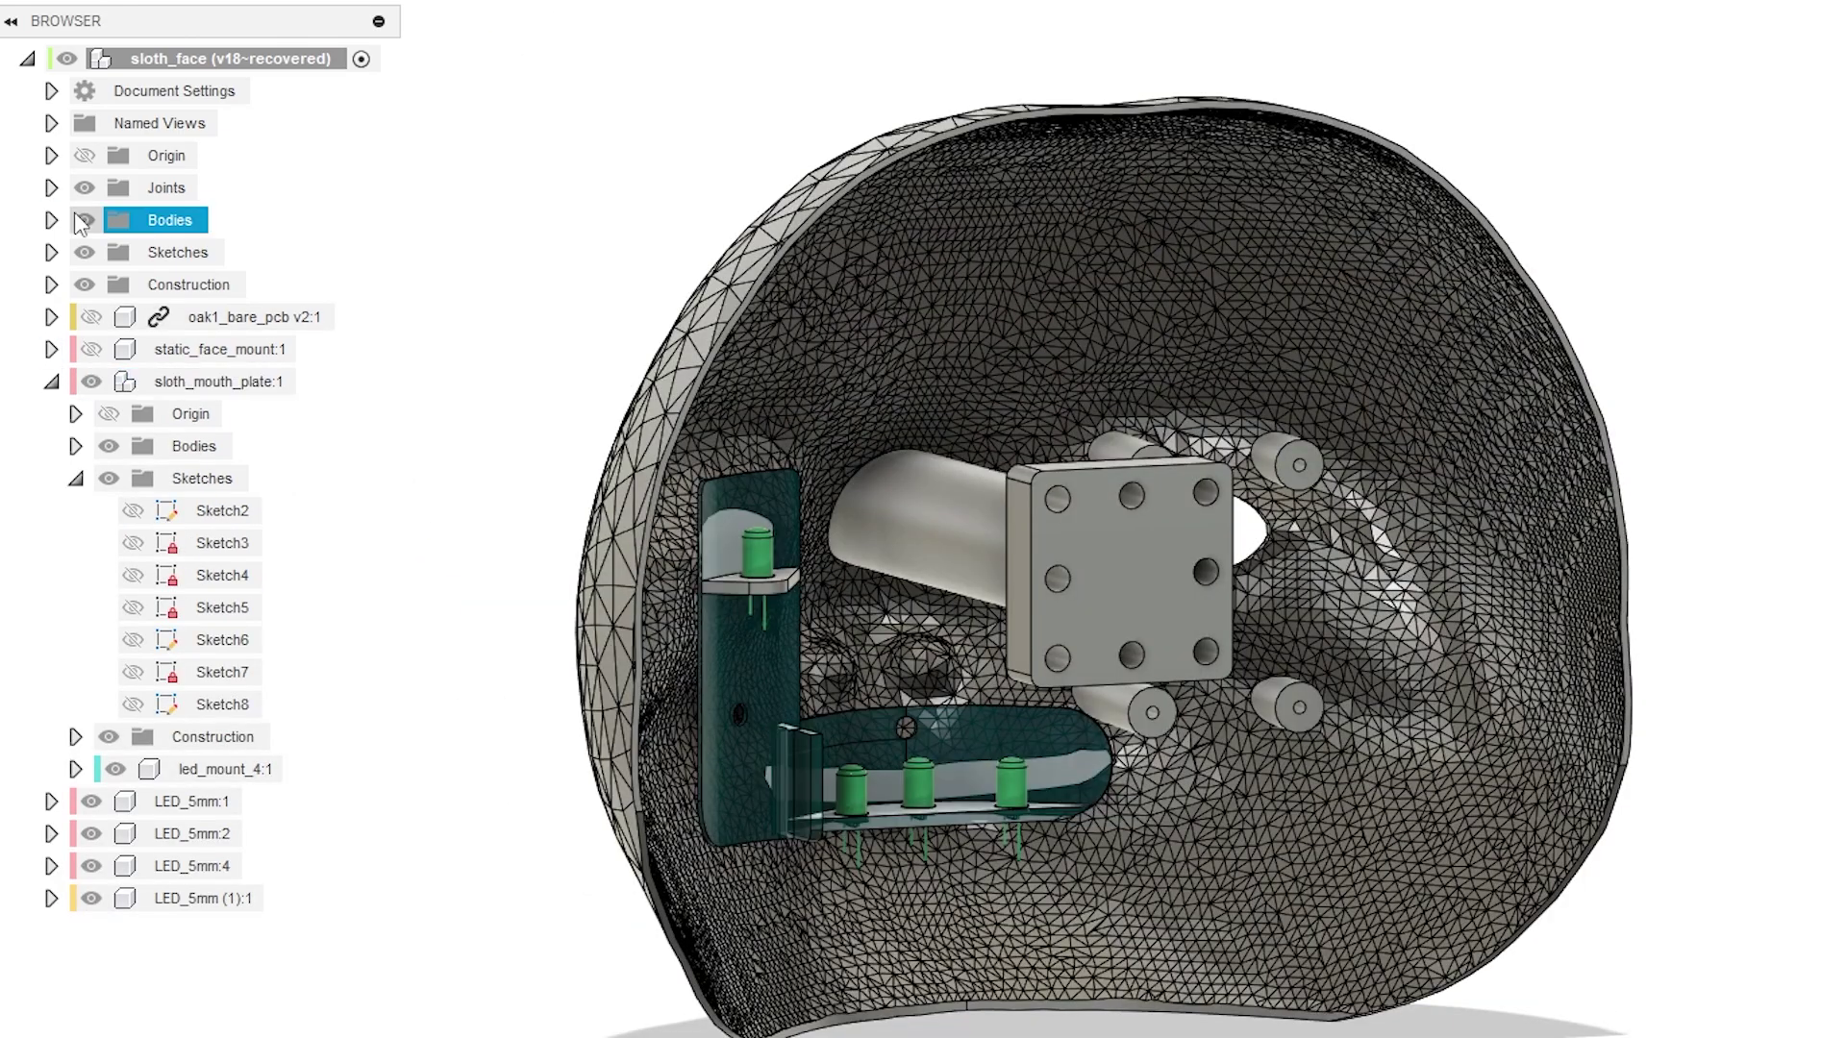
- Toggle the sloth face's top-level Bodies, leaving them hidden, to inspect sloth_mouth_plate and its four LEDs alone
left_click(85, 220)
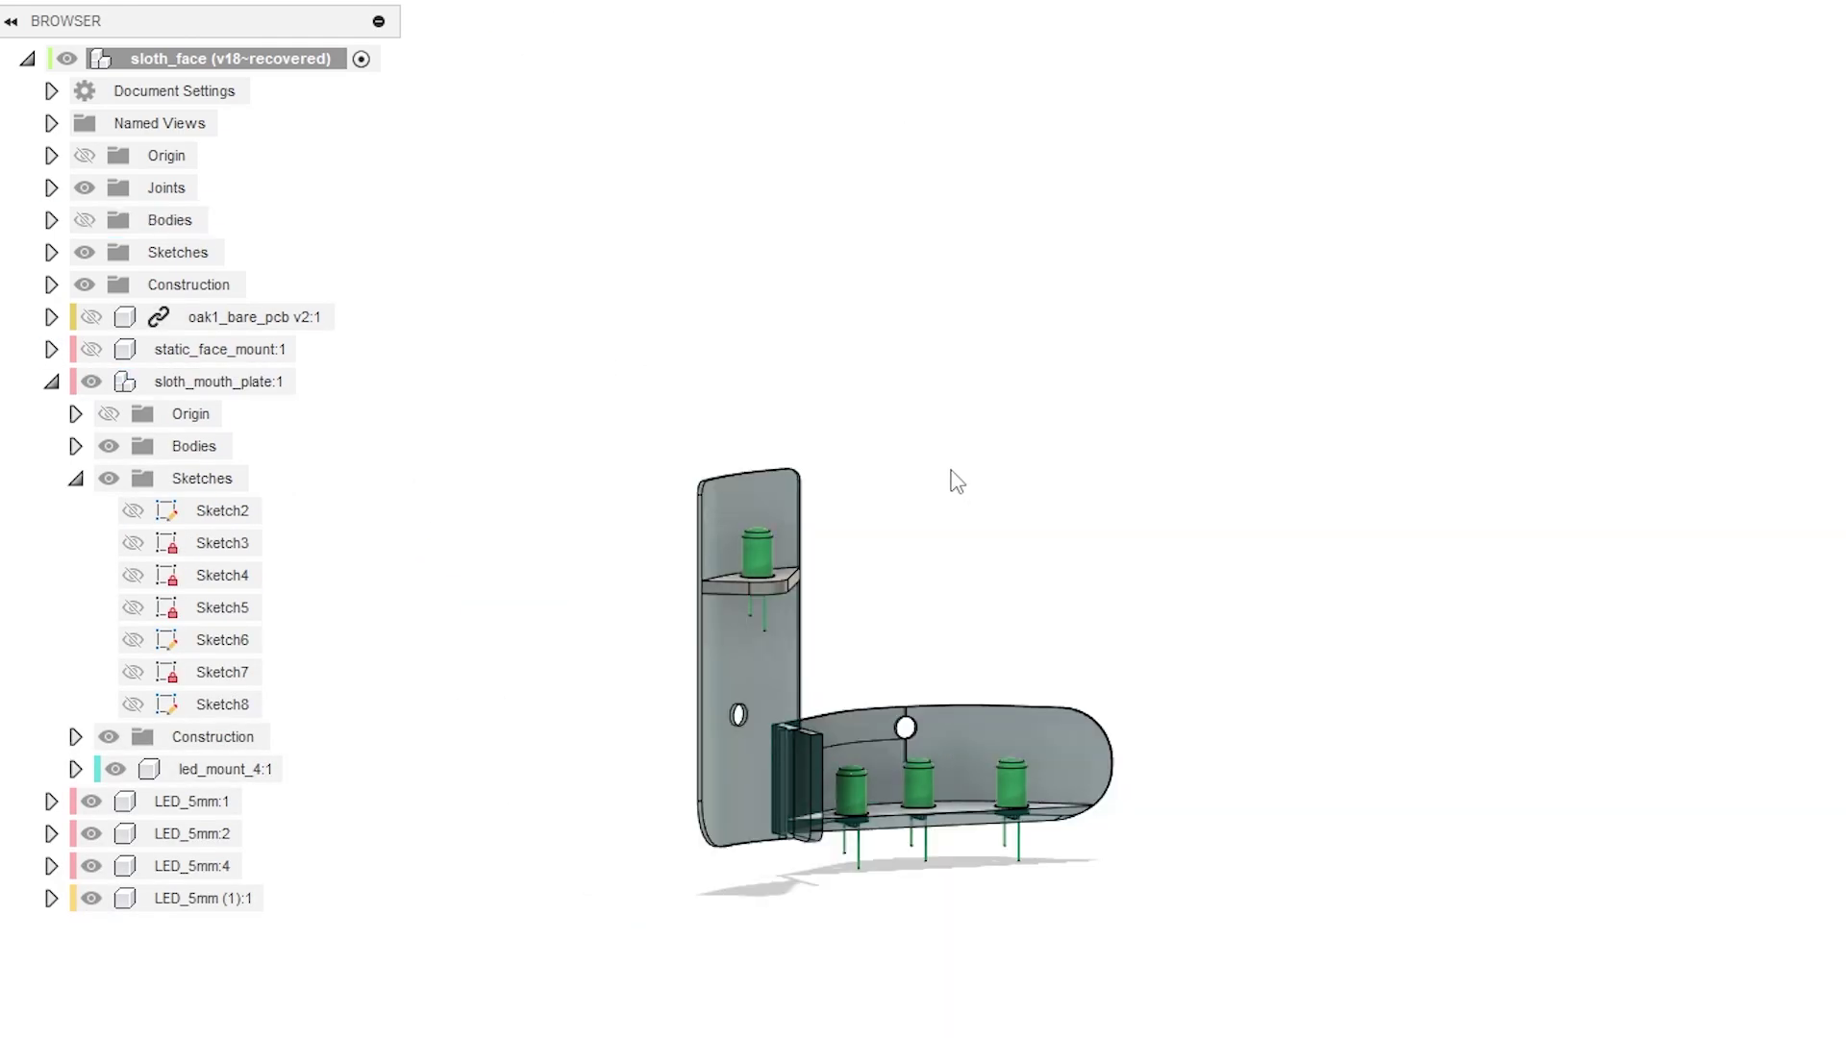
left_click_drag(952, 482, 909, 591)
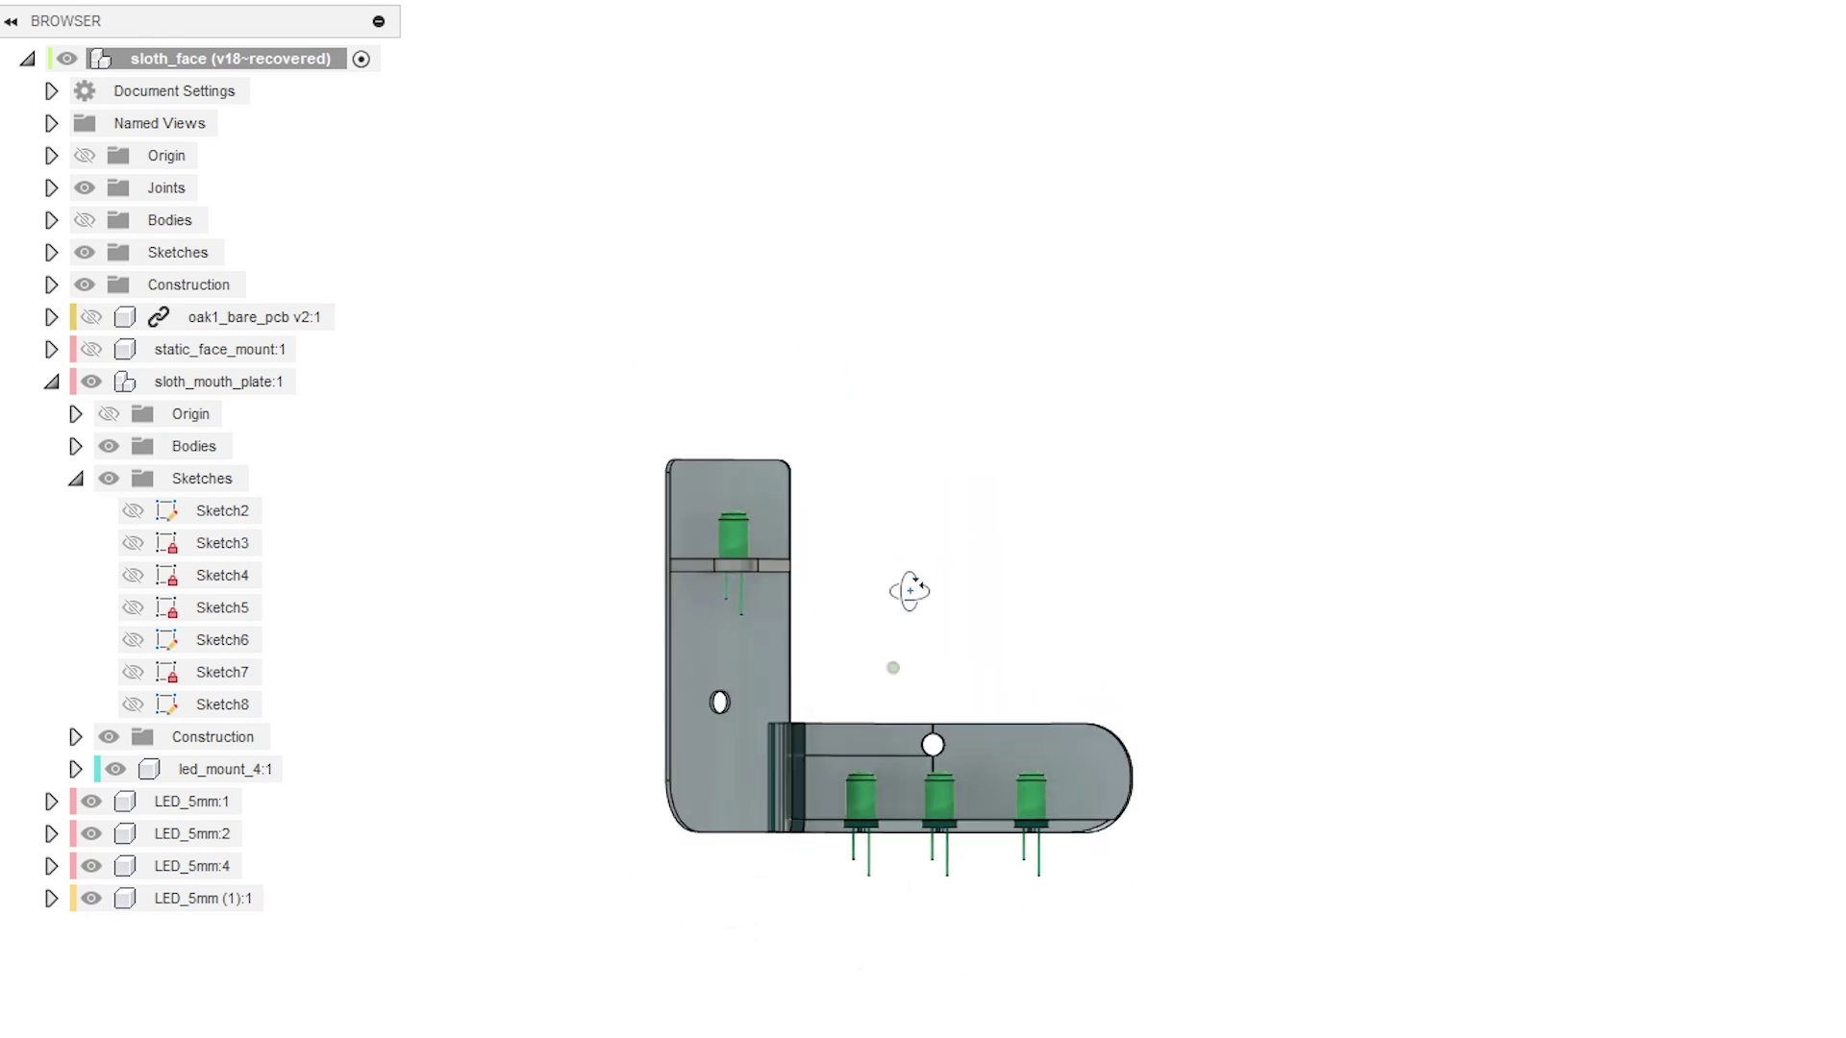
left_click(85, 220)
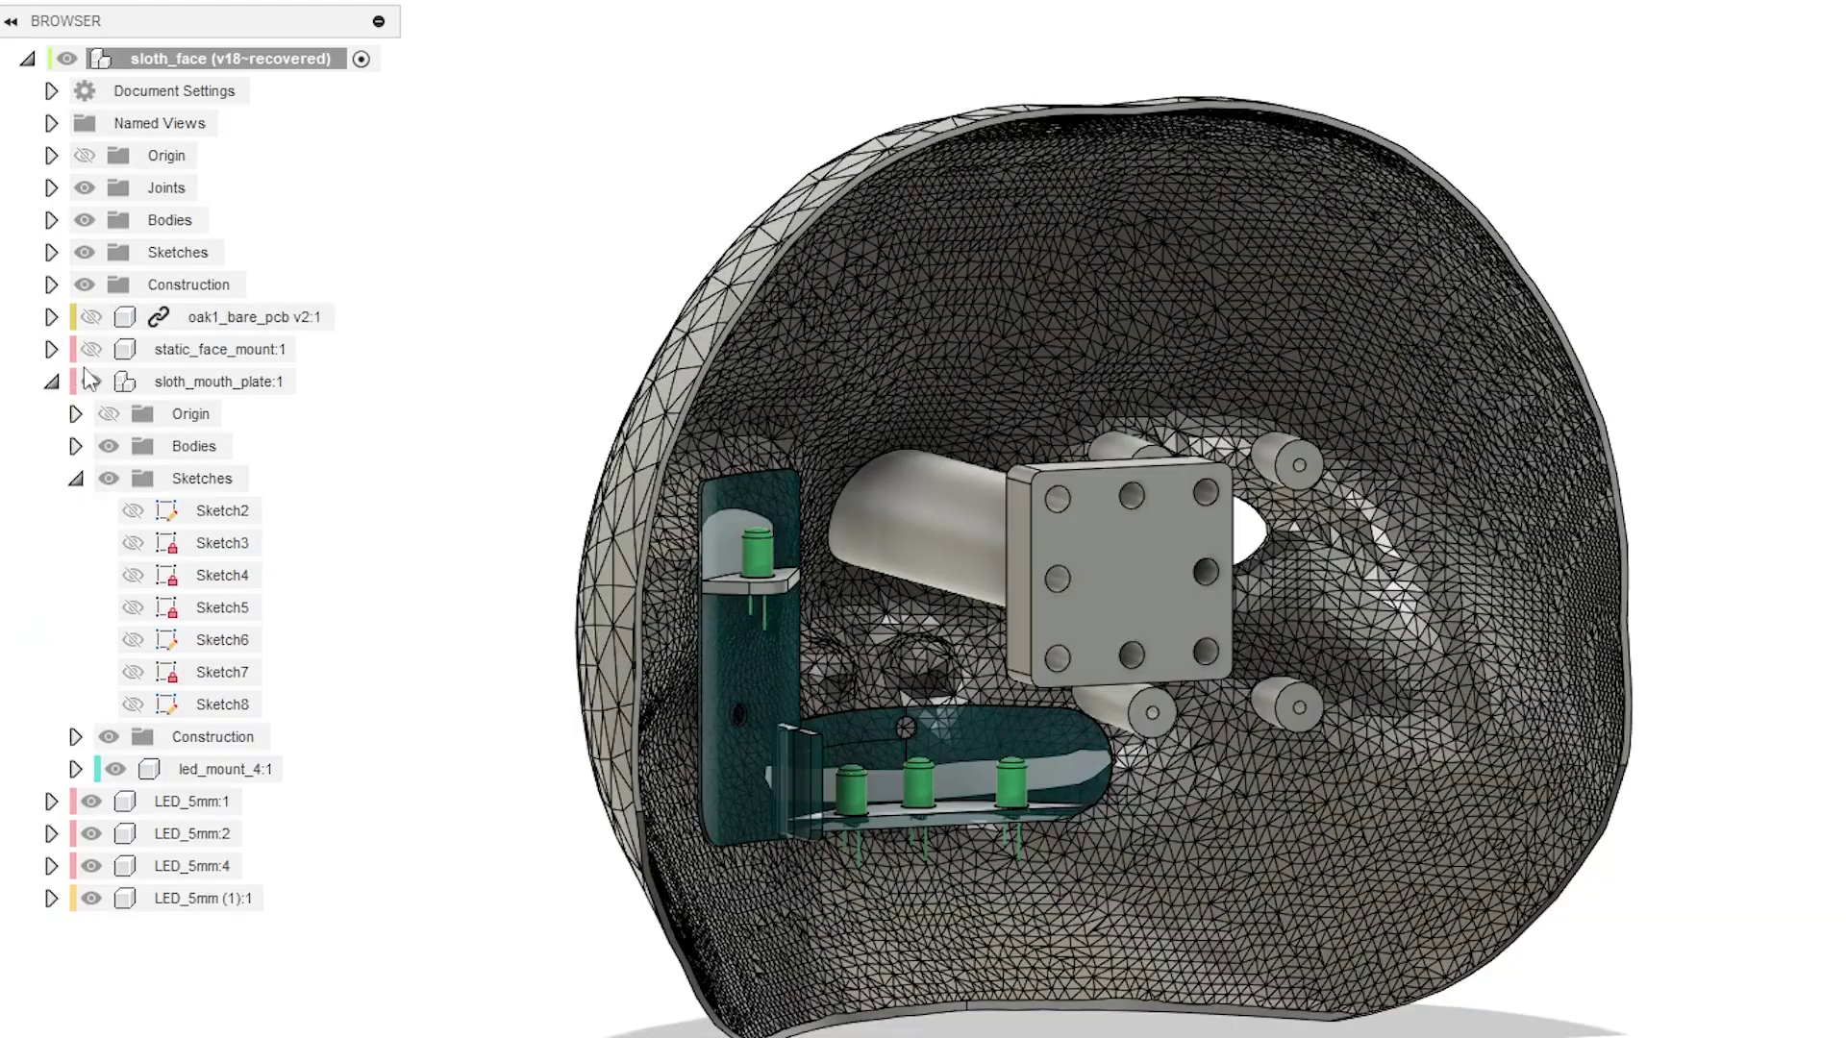
left_click(83, 220)
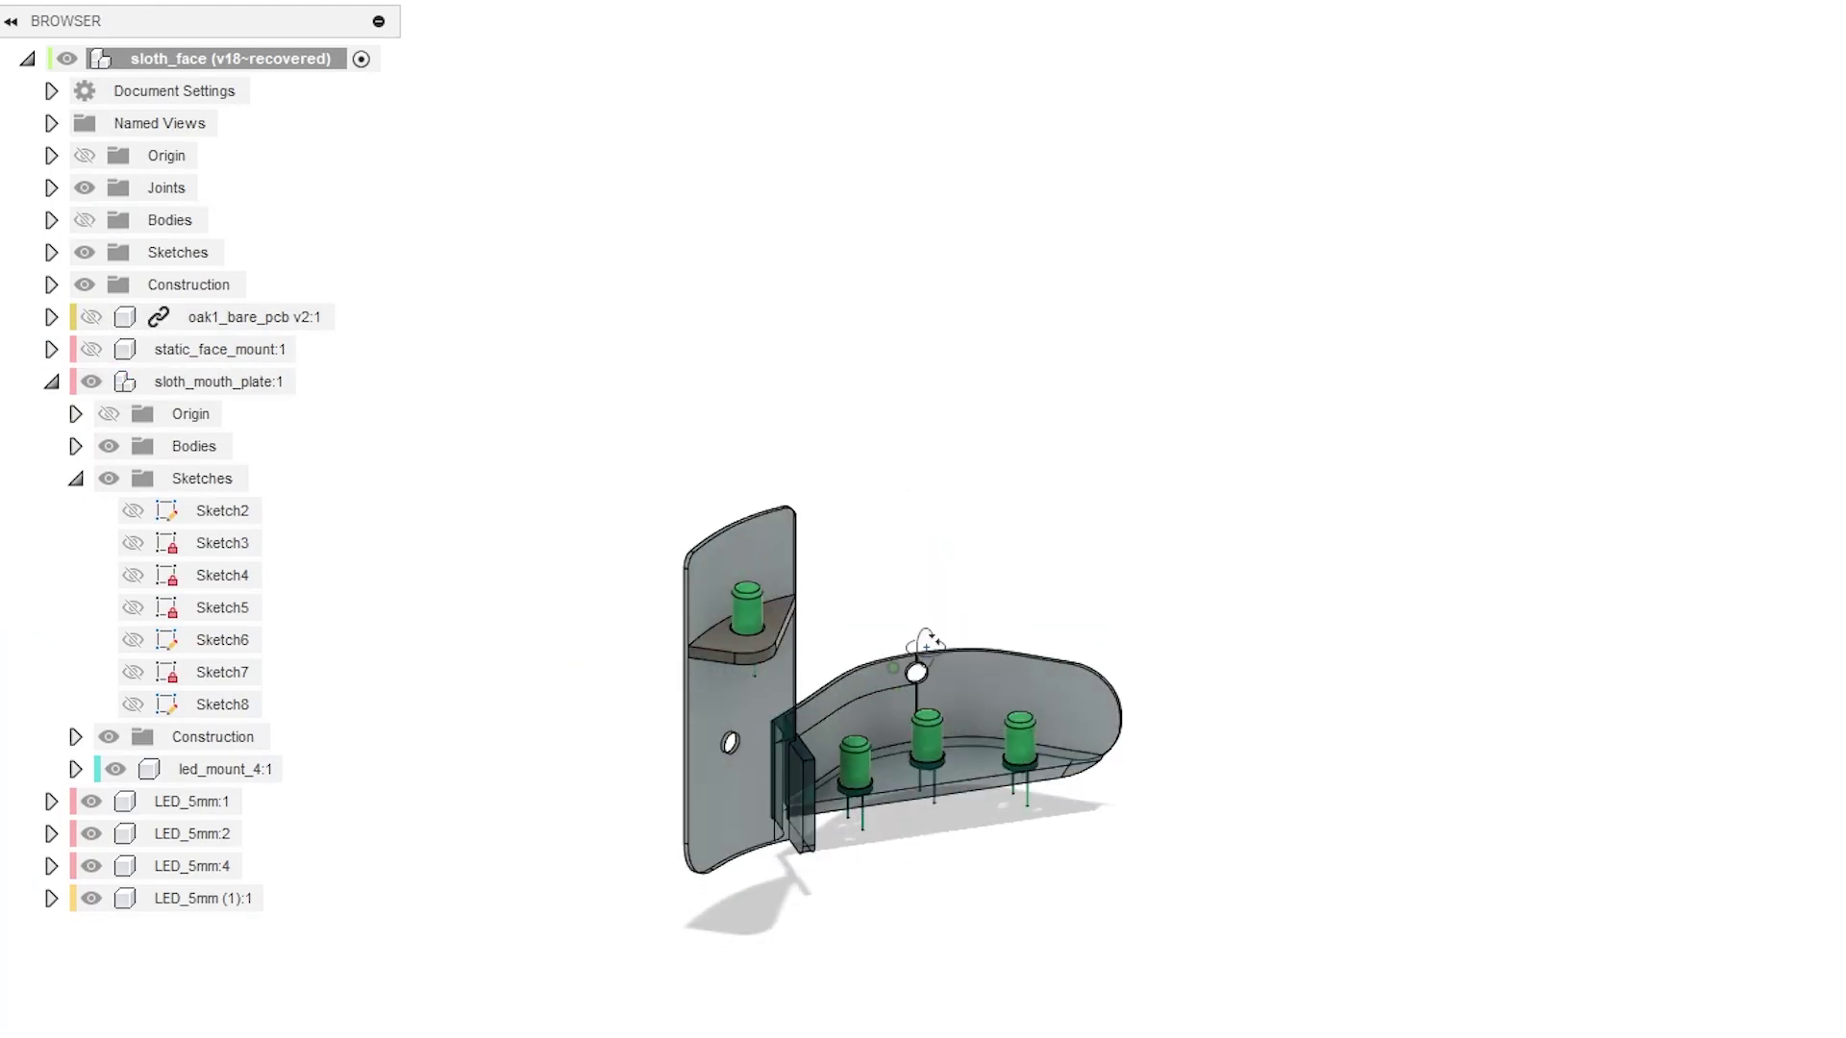